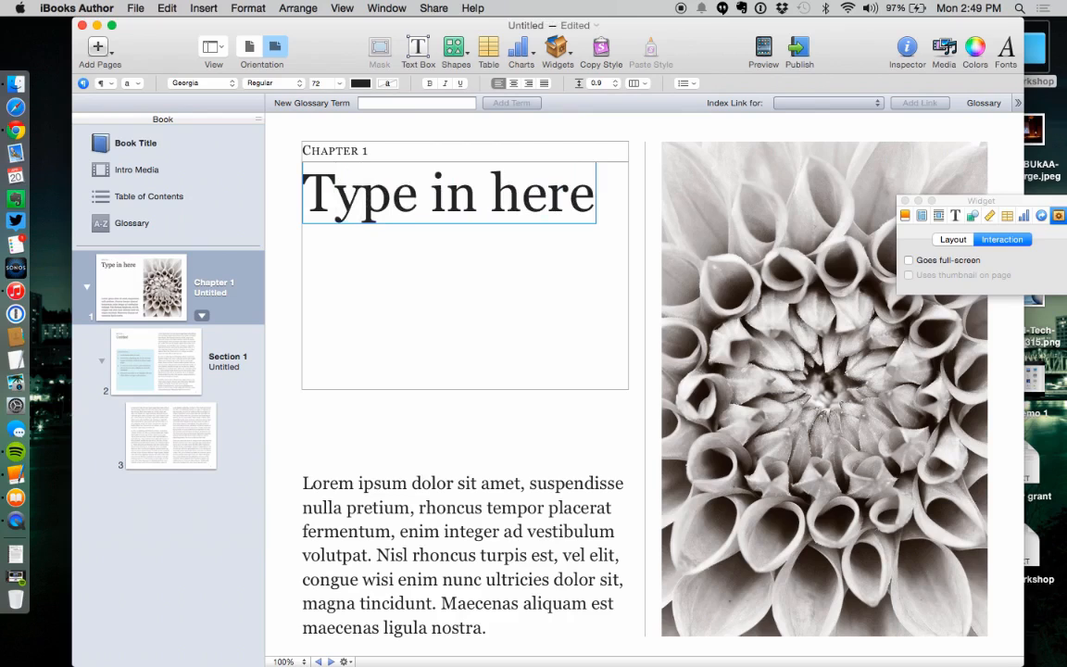
# Copy the full text of Groundhog Day.txt from the iBA workshop folder in Finder and paste it over Chapter 1's placeholder body text
pyautogui.click(377, 532)
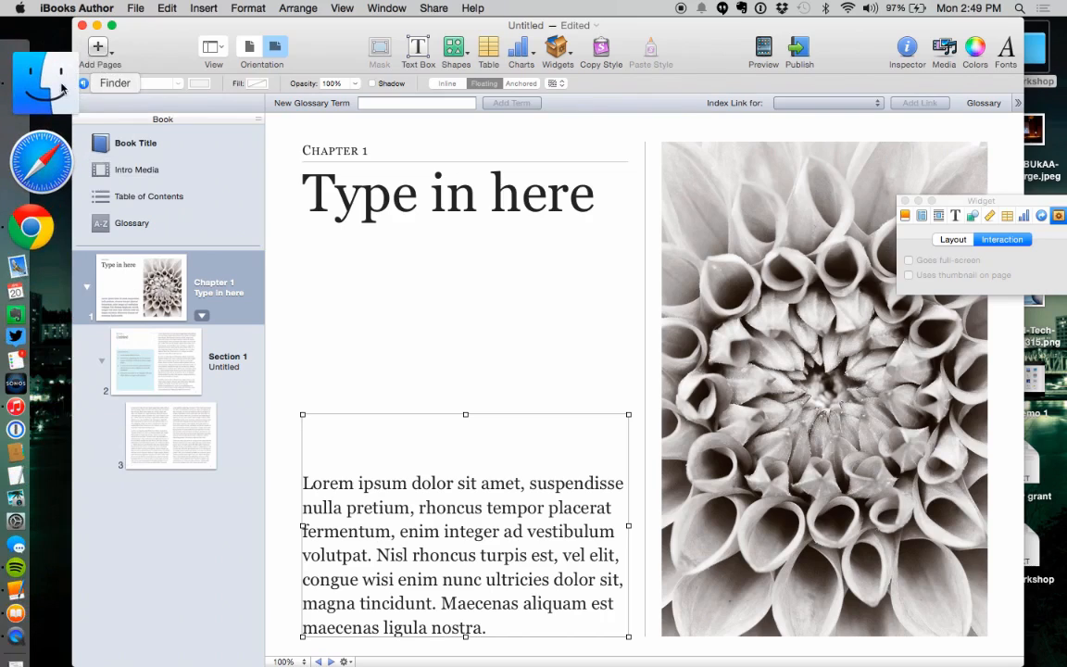
pyautogui.click(61, 86)
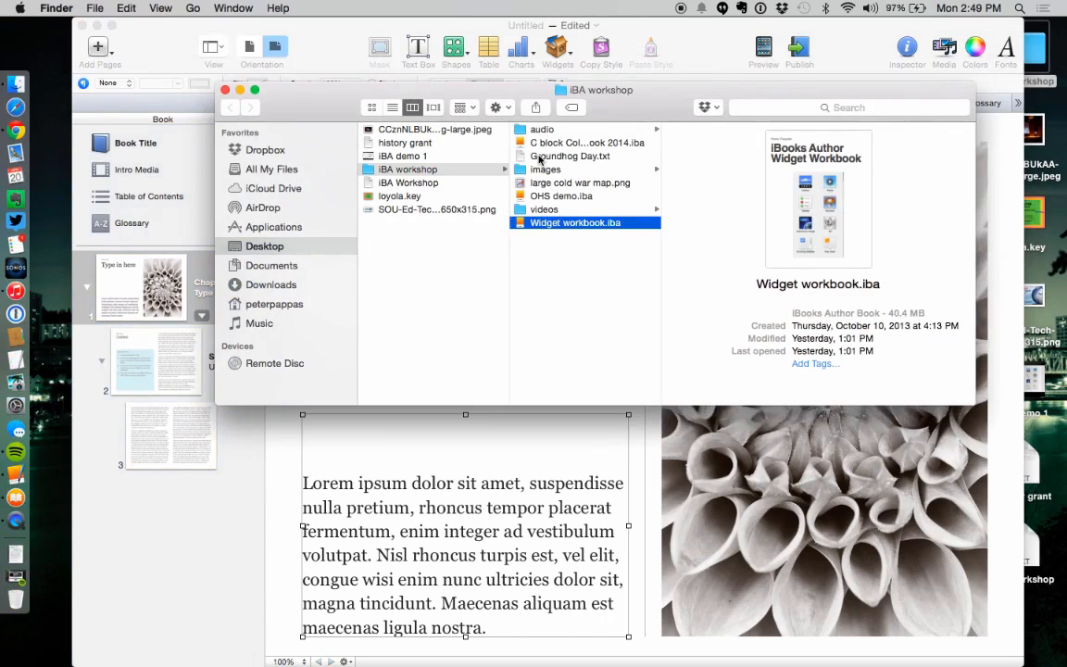
pyautogui.doubleClick(540, 157)
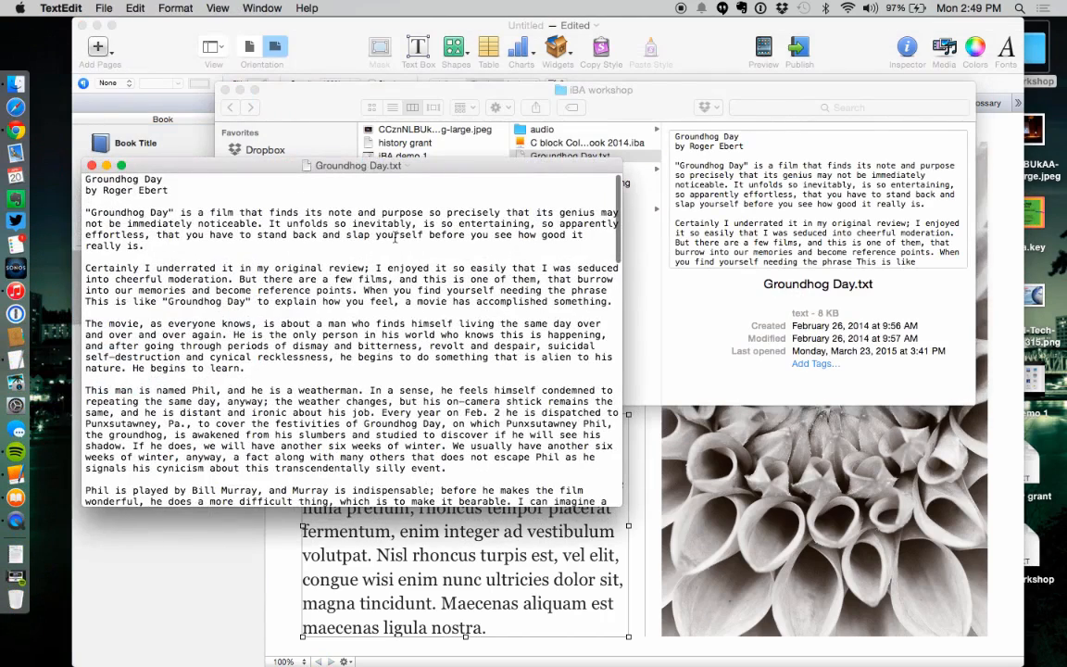
pyautogui.doubleClick(396, 237)
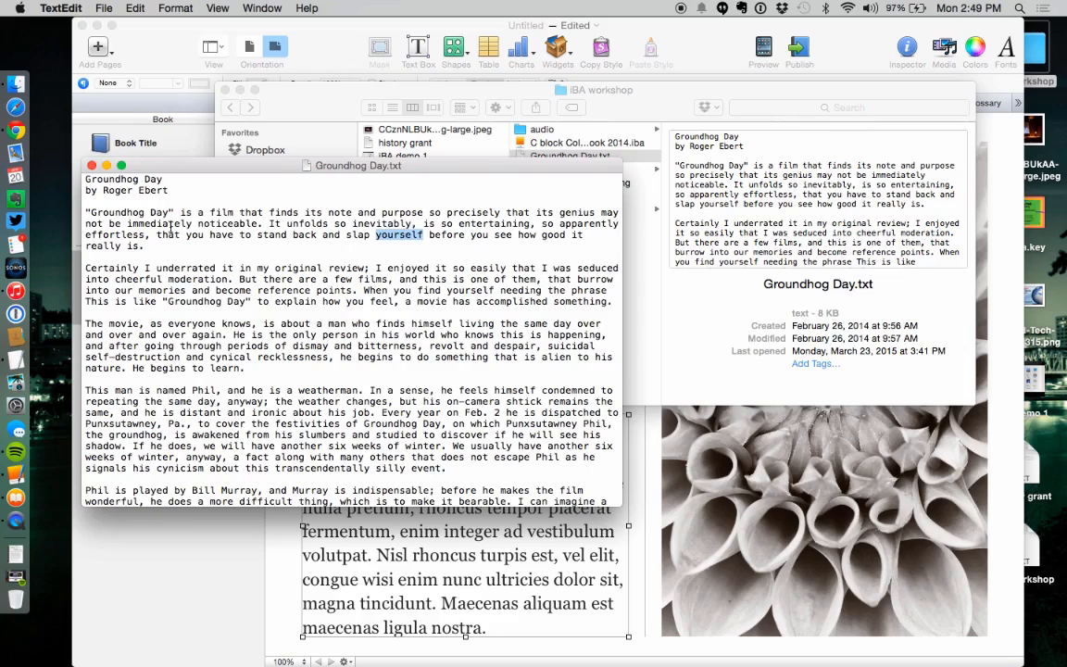
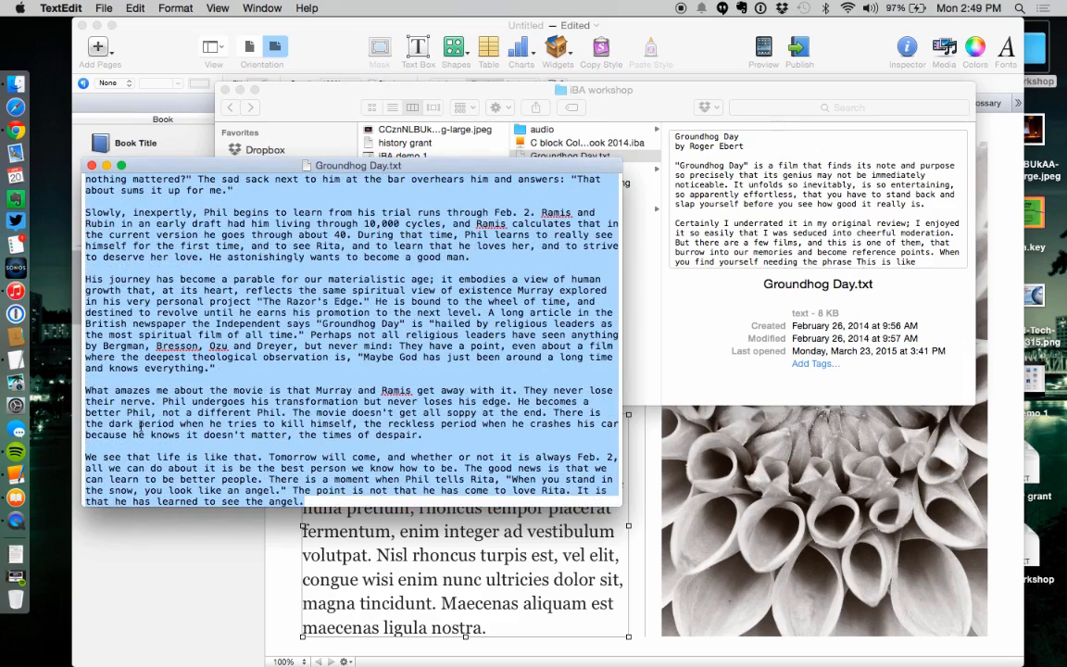
pyautogui.click(91, 165)
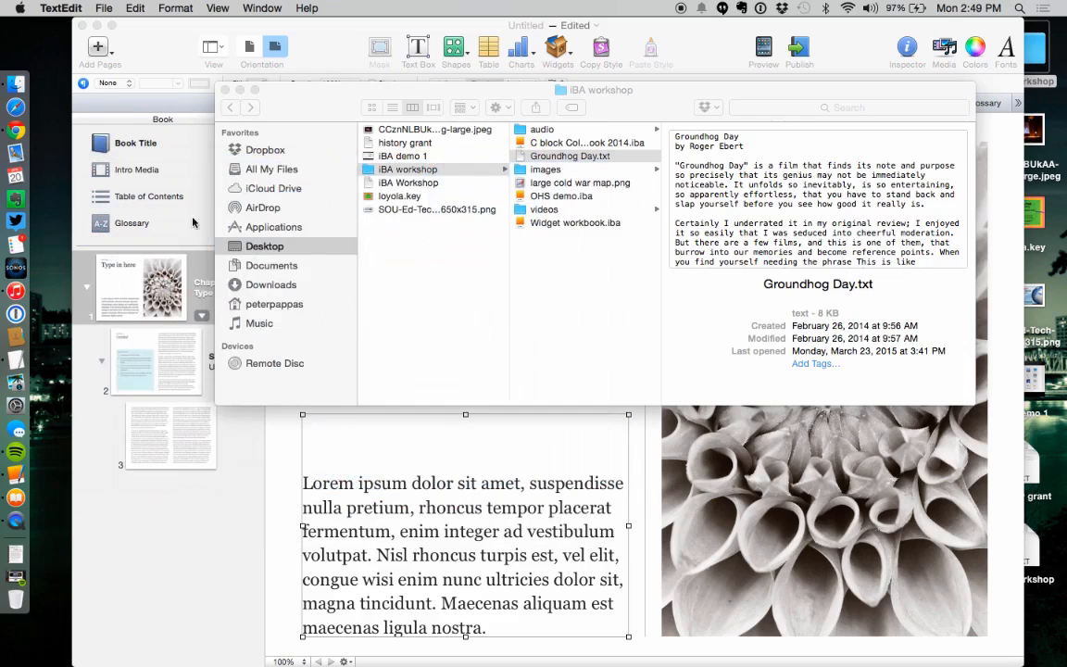
pyautogui.click(354, 466)
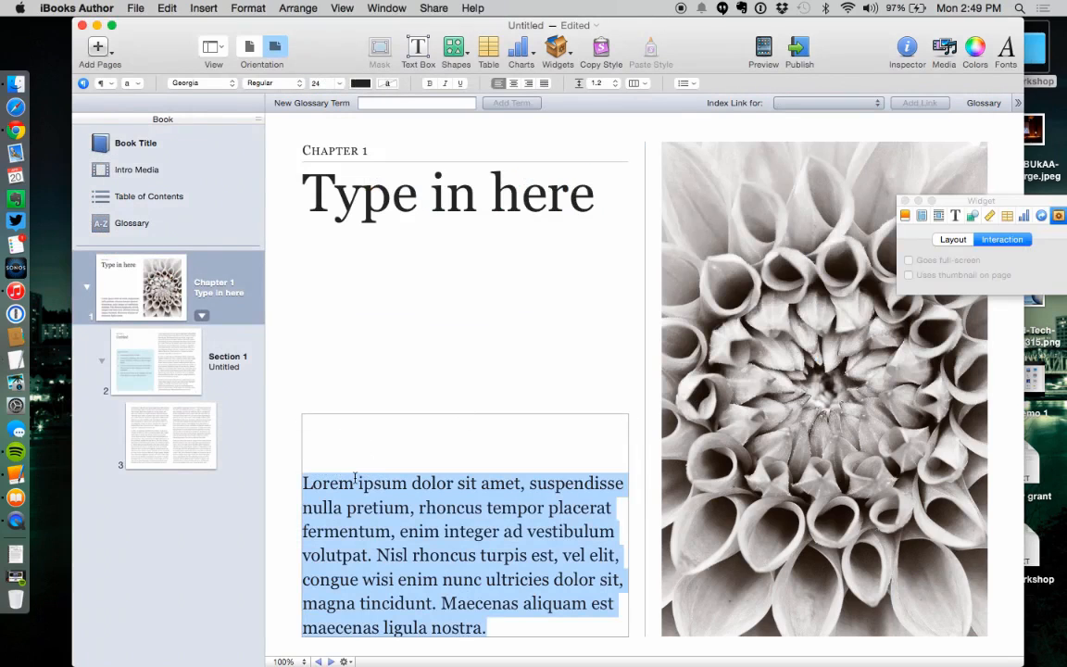
pyautogui.press('super+v')
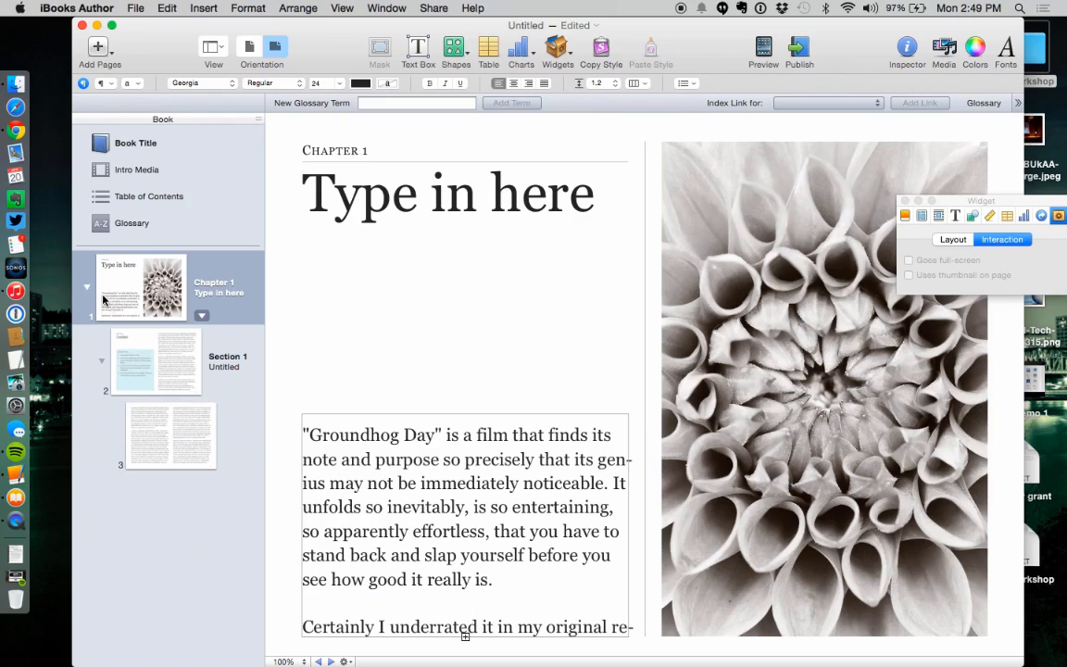
# Replace the placeholder body text on the Section 1 page with the copied Groundhog Day review
pyautogui.click(87, 288)
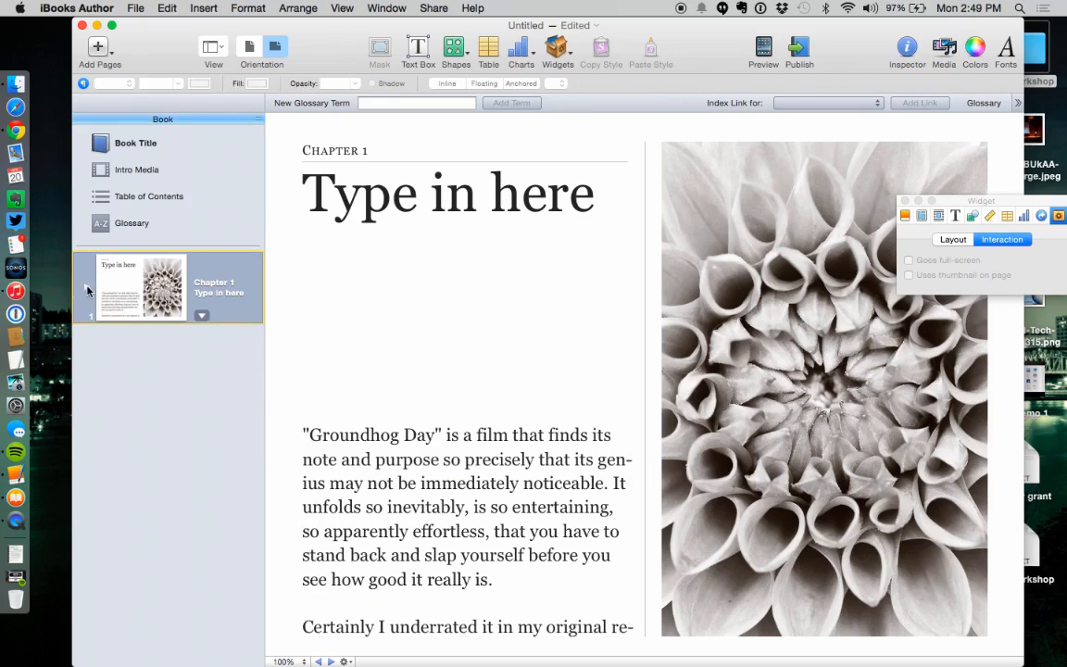
pyautogui.click(87, 288)
pyautogui.click(160, 374)
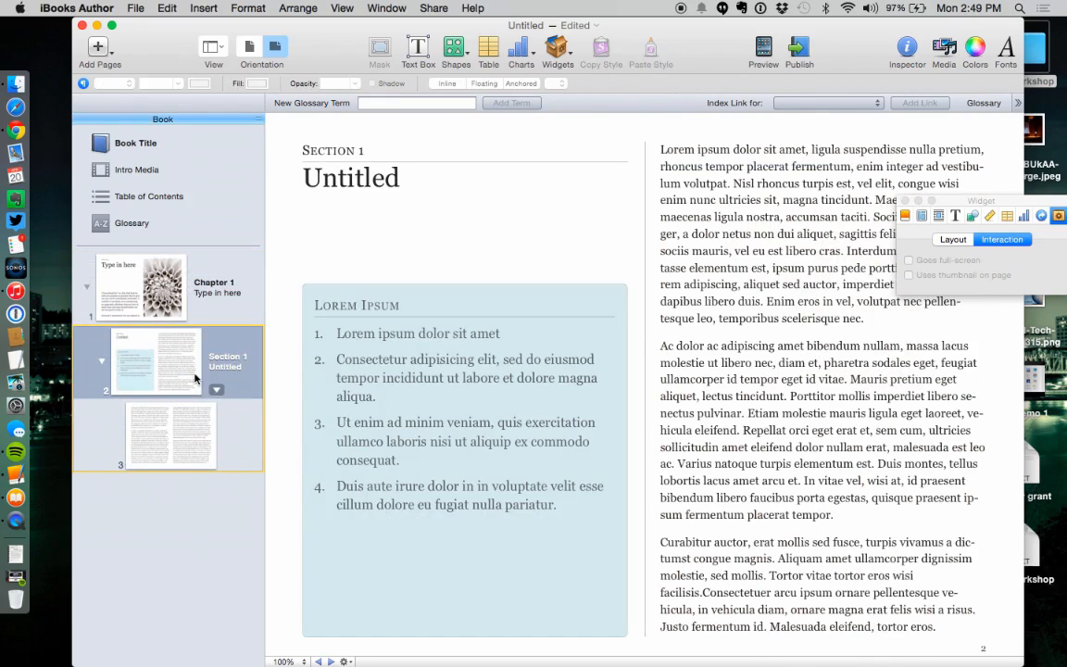
pyautogui.click(682, 214)
pyautogui.press('super+v')
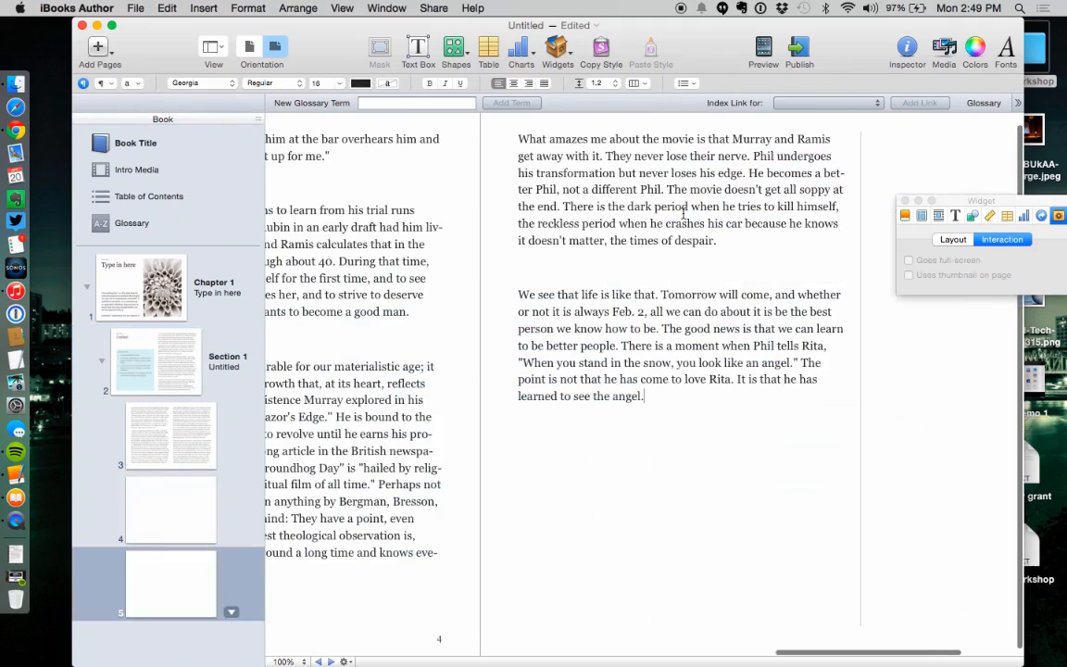
# Review how the pasted review text flows through Section 1 from page 2 to page 5
pyautogui.click(170, 373)
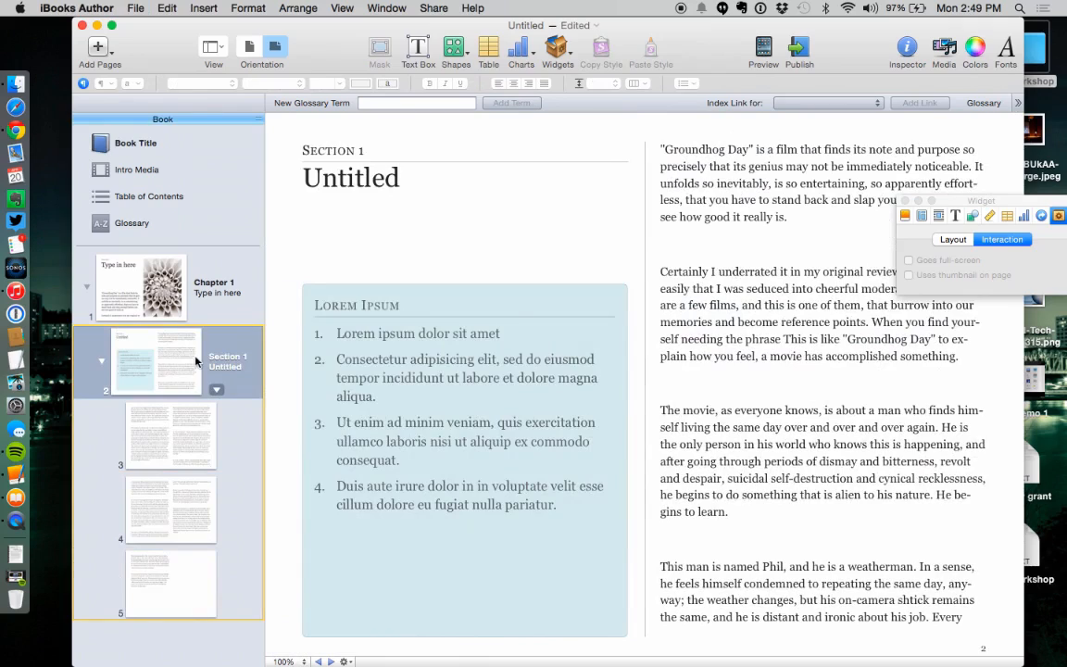
pyautogui.click(186, 437)
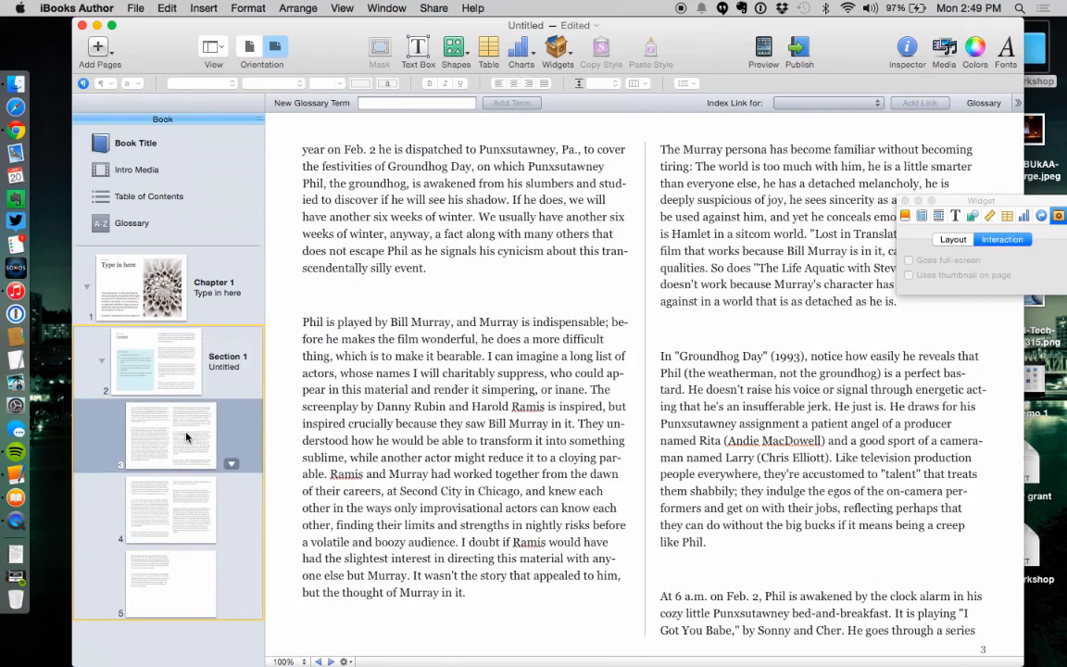
pyautogui.click(182, 492)
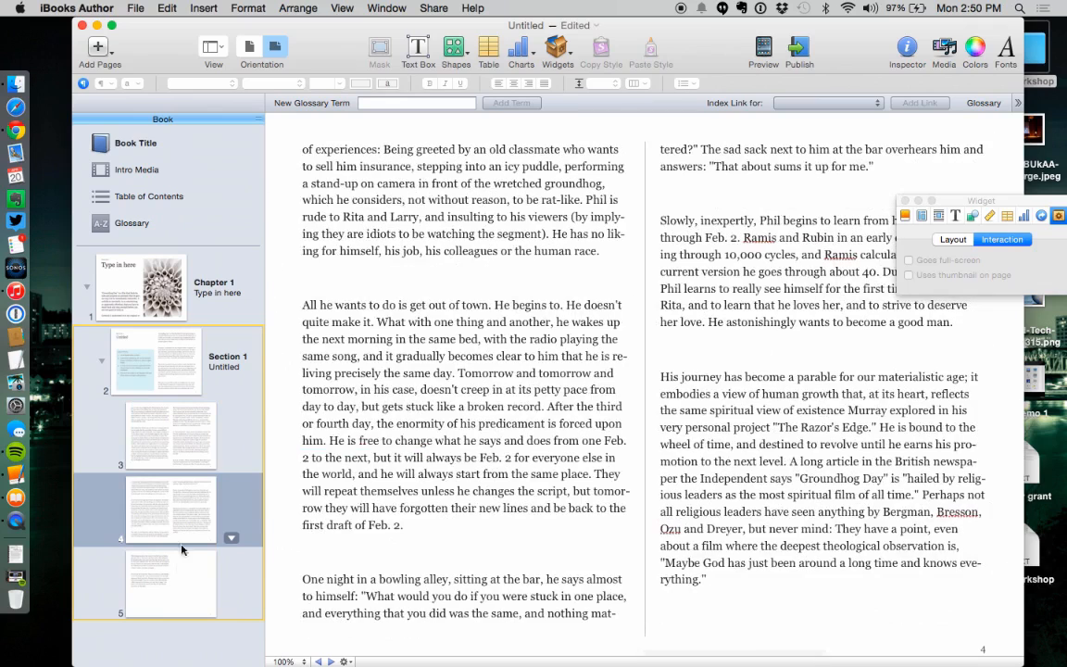
pyautogui.click(173, 584)
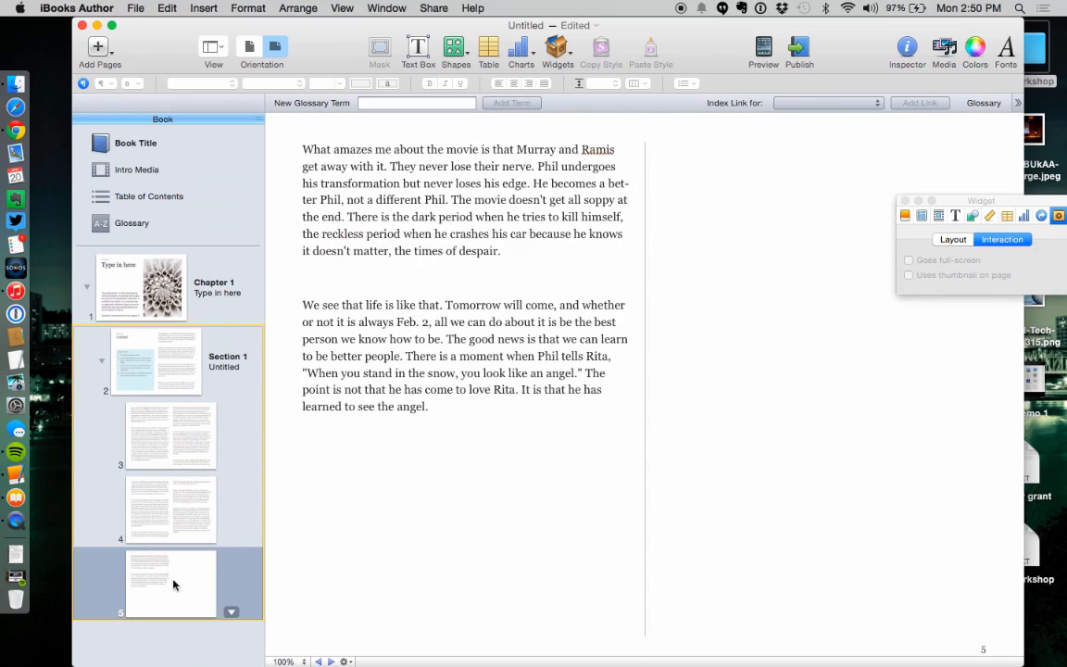
# Insert a Media widget on page 3, then move and shrink it to fit within the first text column
pyautogui.click(169, 428)
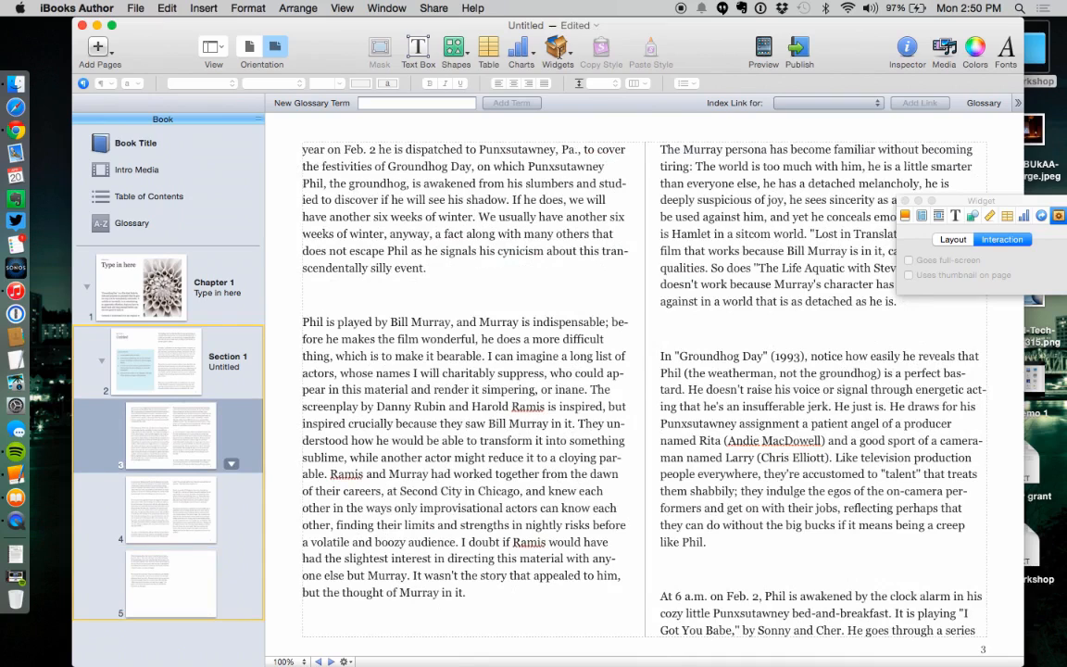
pyautogui.click(559, 48)
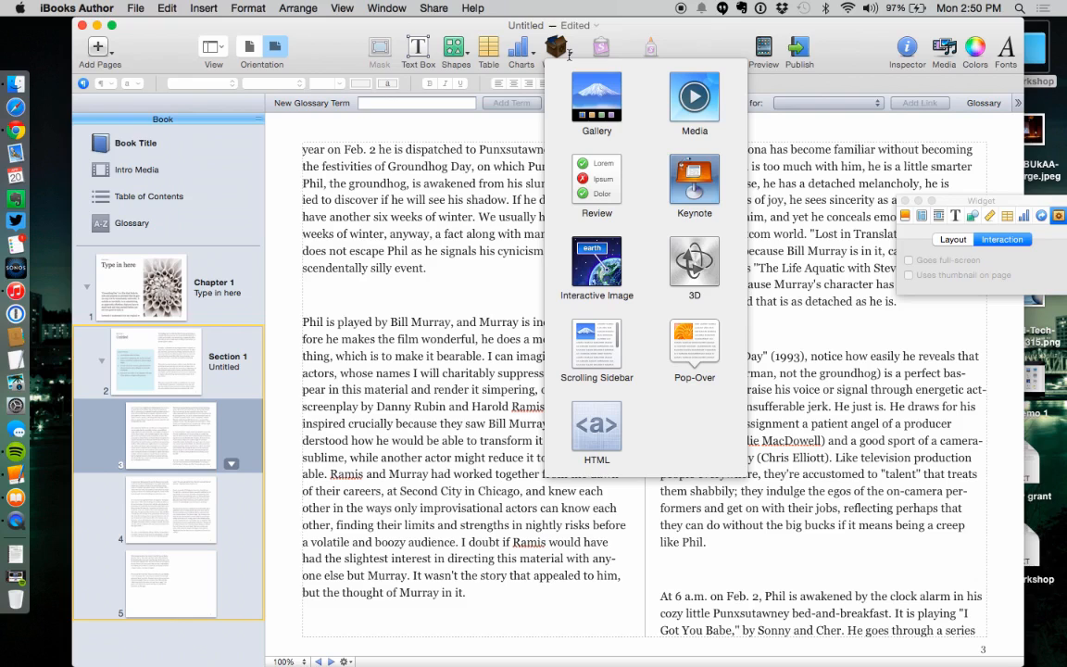
pyautogui.click(695, 102)
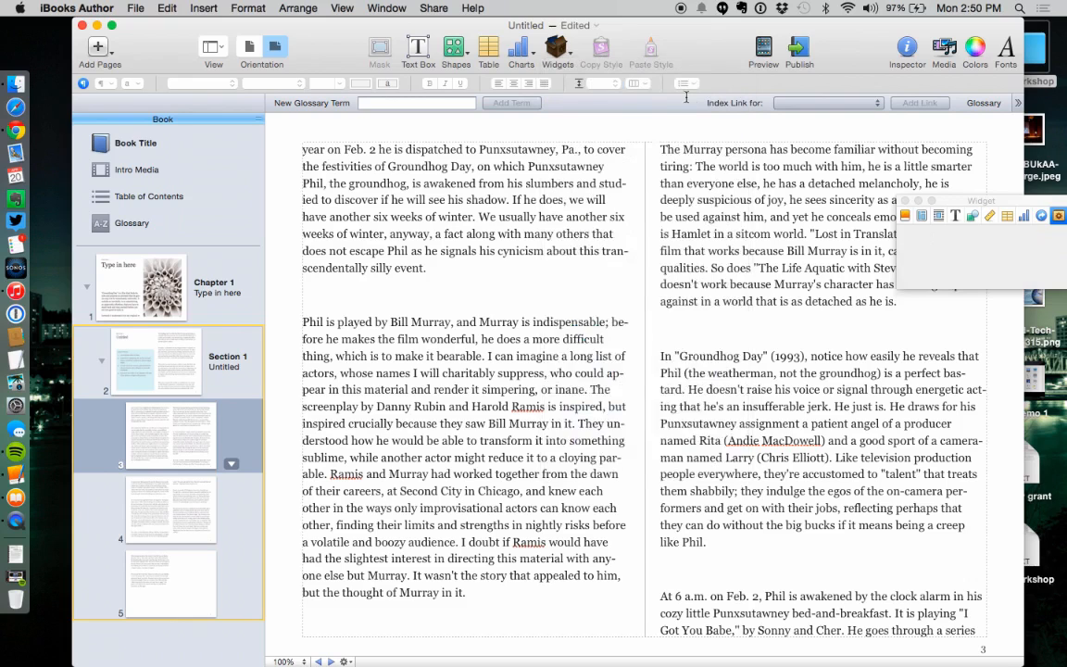
pyautogui.click(581, 256)
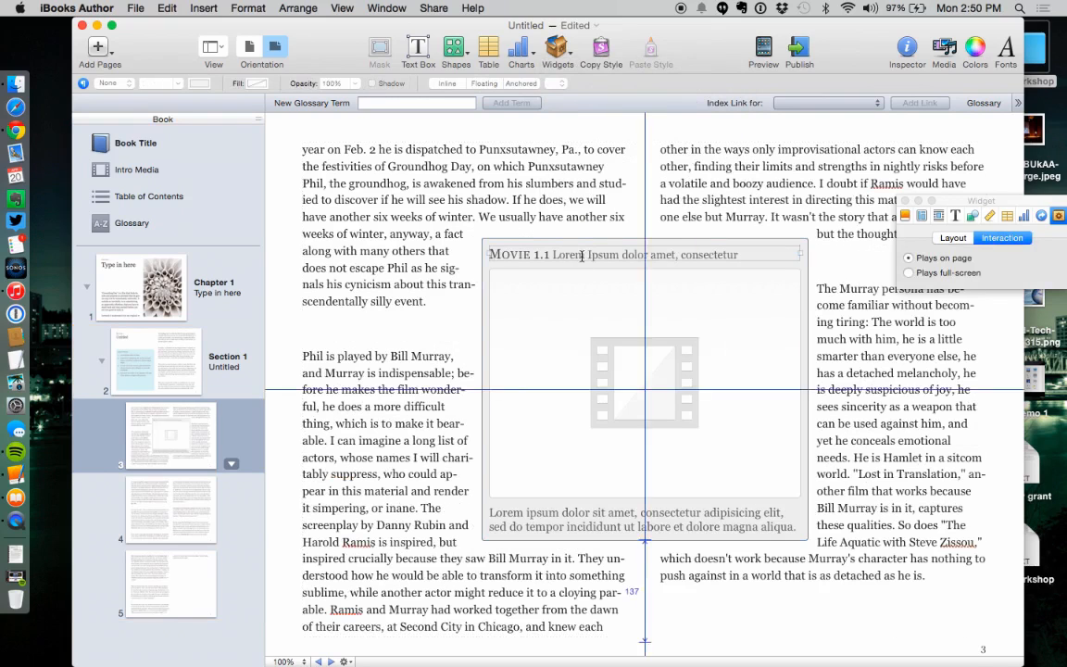
pyautogui.moveTo(574, 245); pyautogui.dragTo(428, 195)
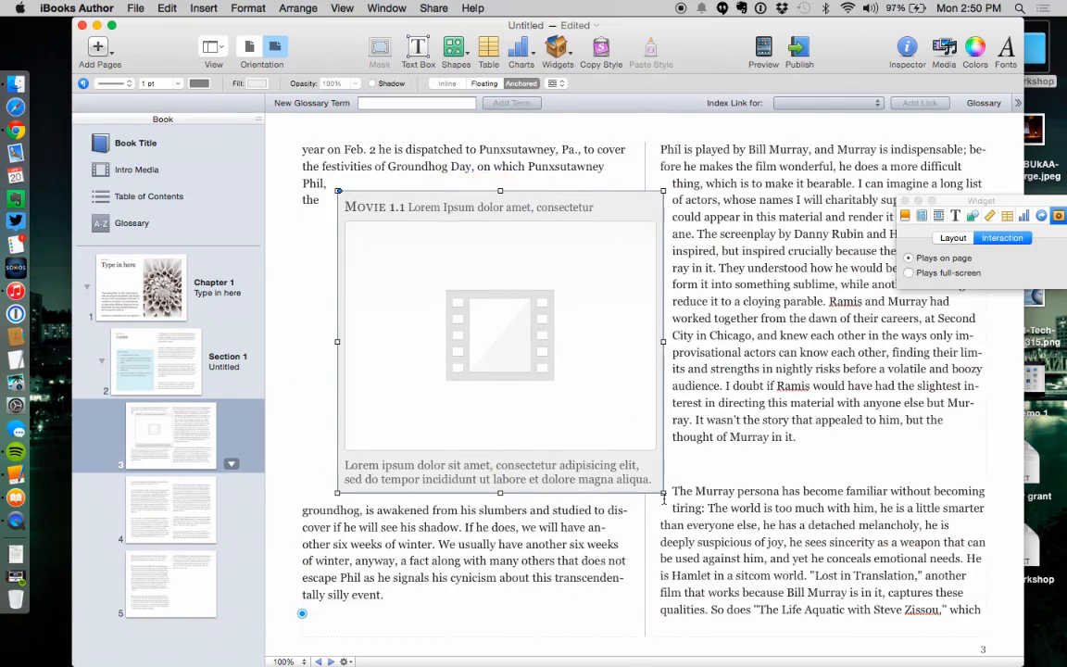
pyautogui.moveTo(663, 493); pyautogui.dragTo(593, 482)
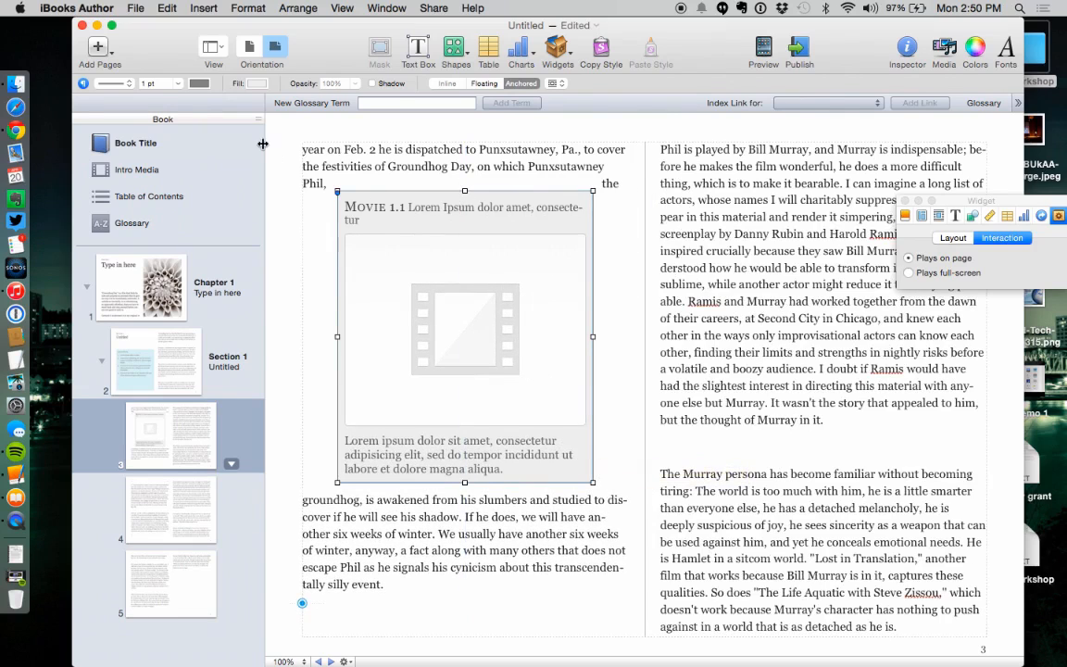
# Place the 43-Private Snafu-style home front .m4v from Finder's iBA workshop videos folder into the Movie 1.1 widget
pyautogui.click(27, 85)
pyautogui.moveTo(599, 112); pyautogui.dragTo(785, 423)
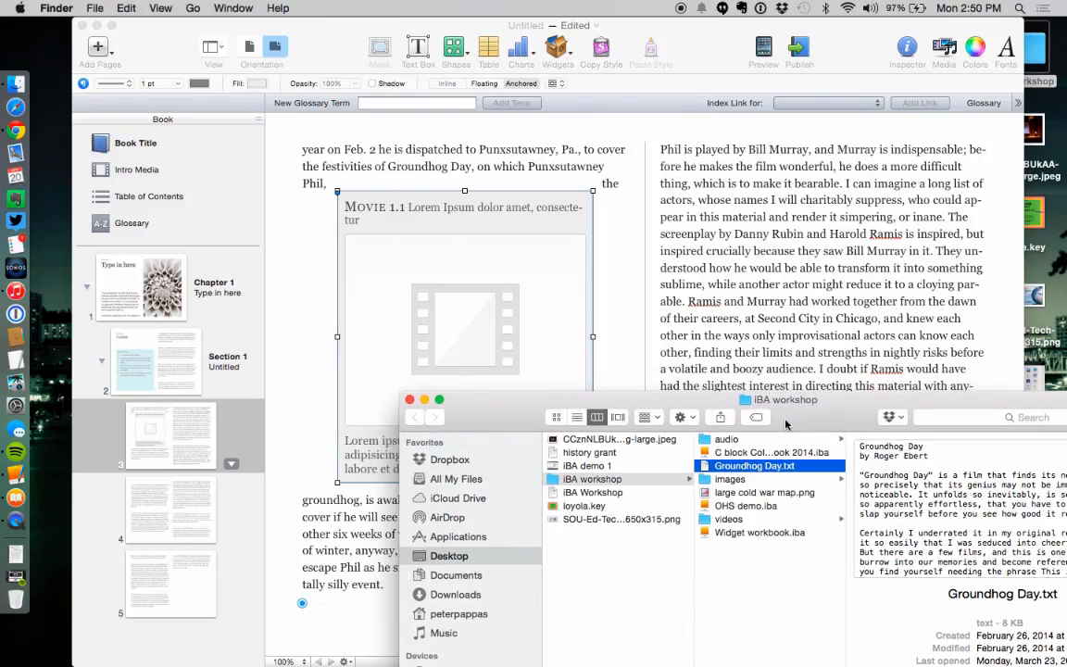
pyautogui.click(729, 518)
pyautogui.moveTo(852, 447); pyautogui.dragTo(494, 338)
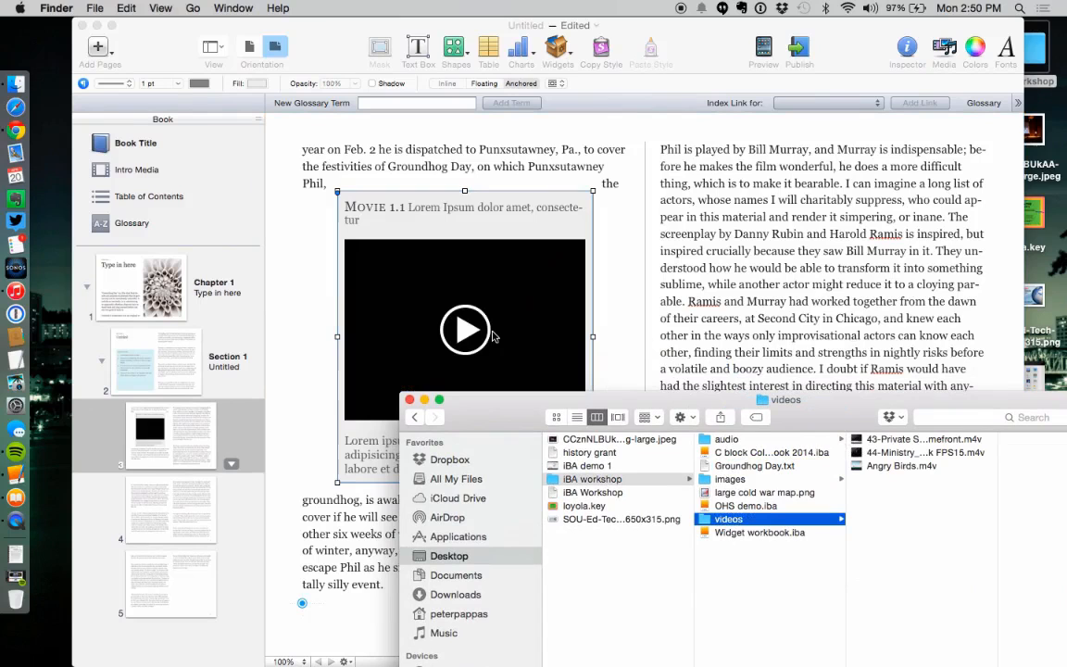
pyautogui.click(411, 404)
# Play the video in the Movie 1.1 widget briefly and pause it
pyautogui.click(414, 295)
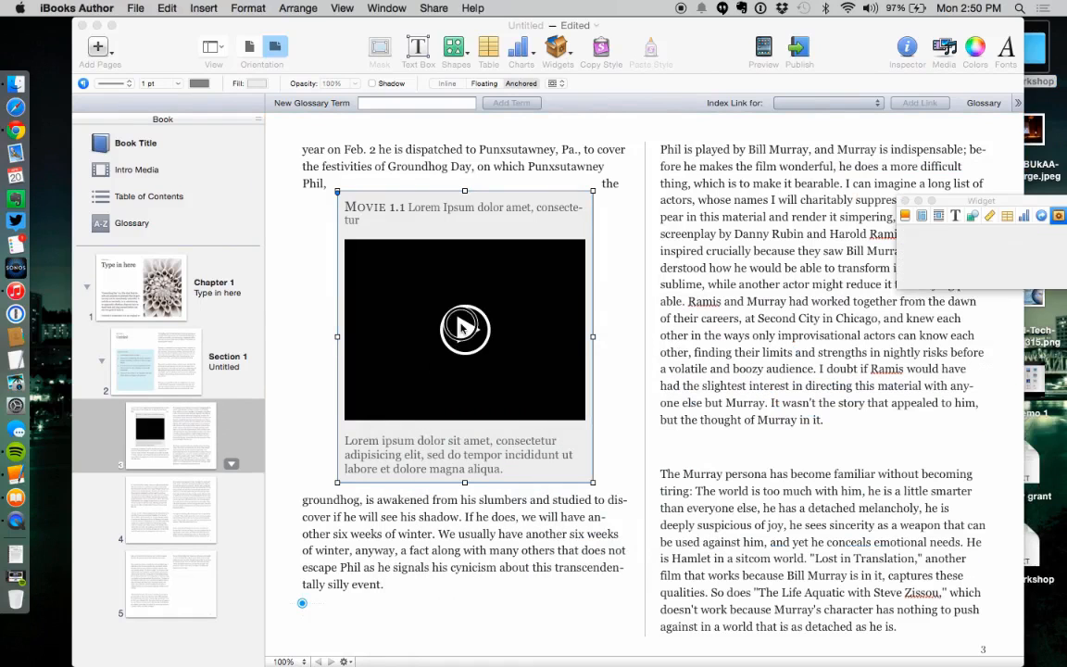
pyautogui.click(463, 329)
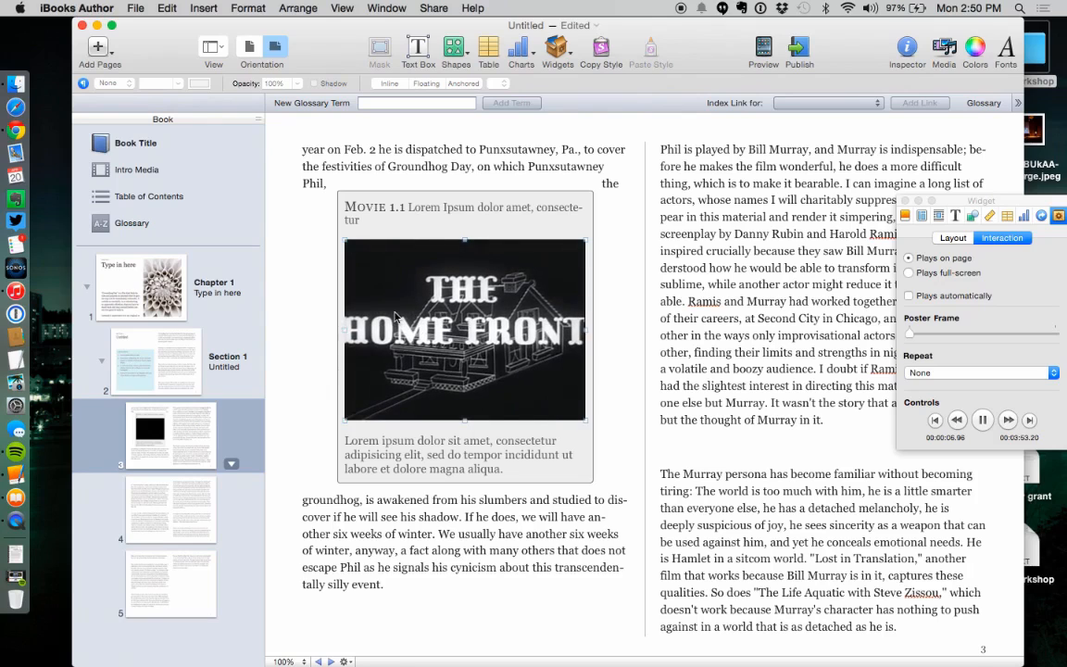
pyautogui.click(412, 357)
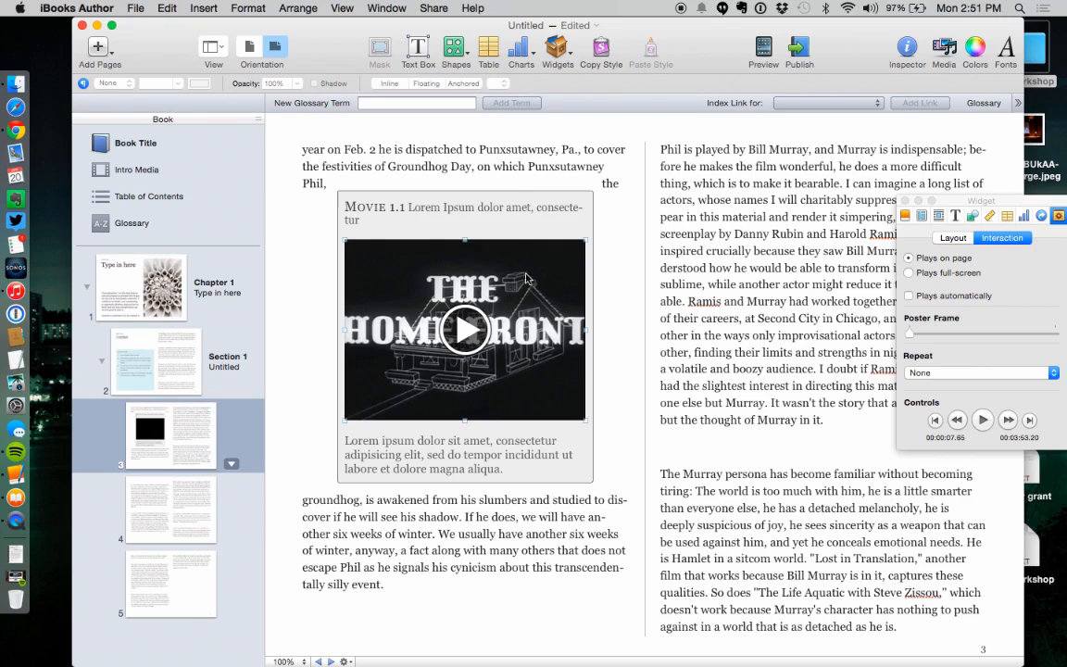
# Move the Movie 1.1 widget lower in its column and set text to wrap only above and below it
pyautogui.moveTo(457, 198); pyautogui.dragTo(452, 240)
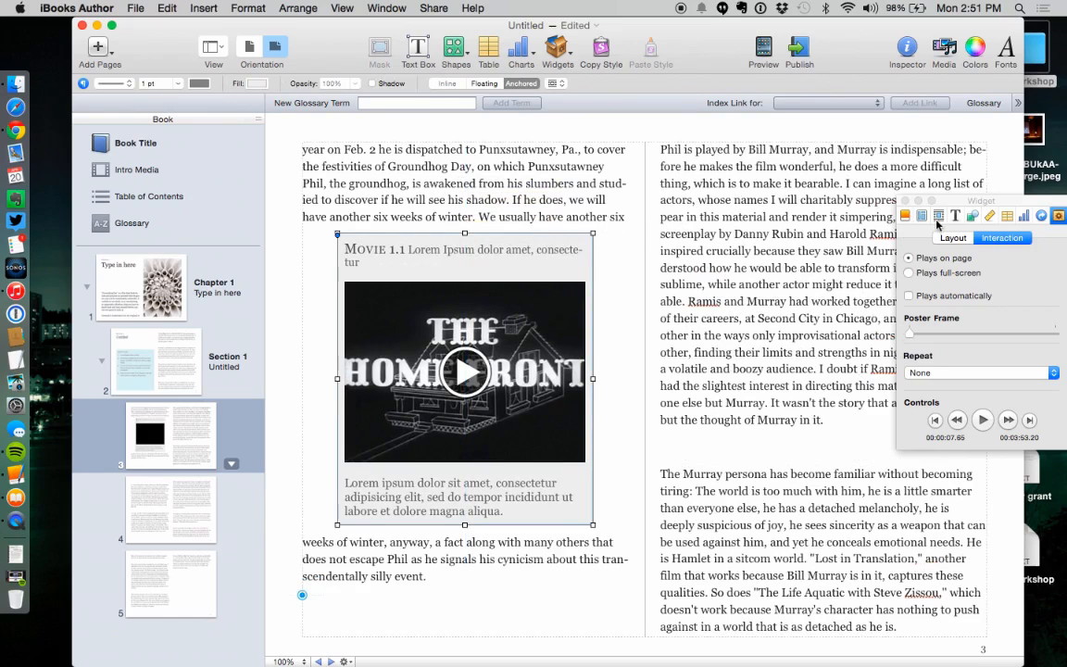
pyautogui.click(938, 219)
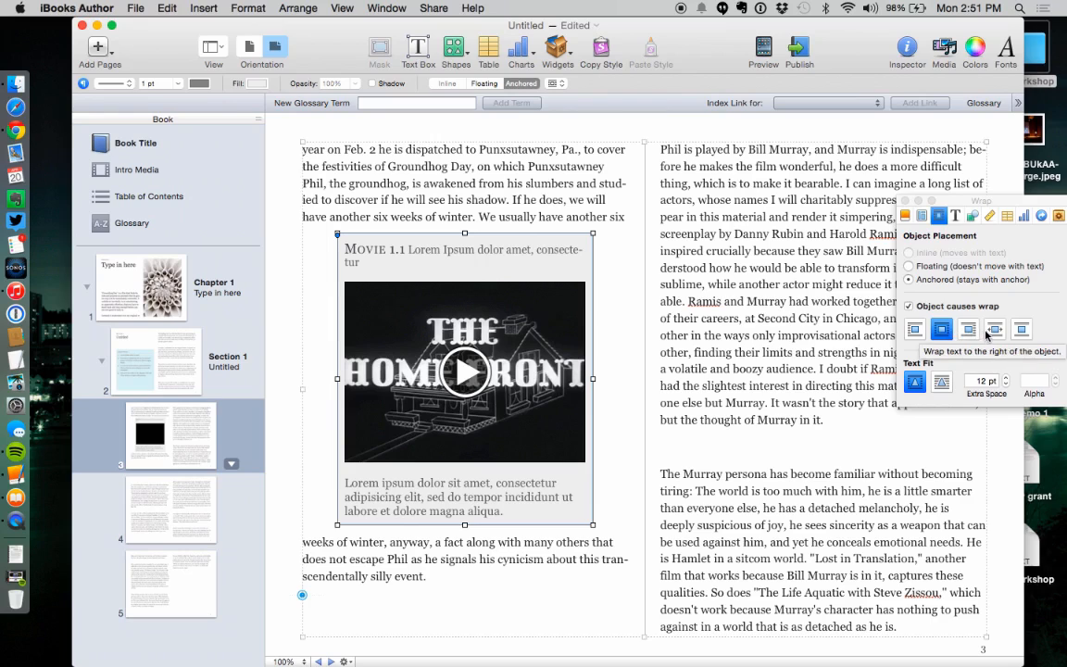
pyautogui.click(1022, 331)
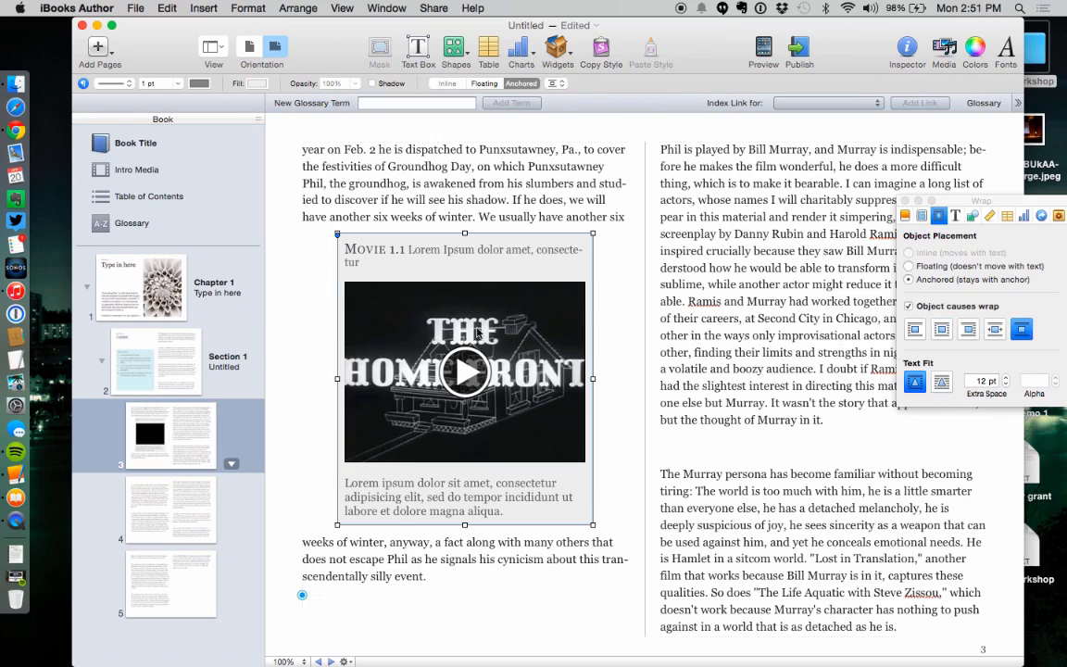
pyautogui.rightClick(339, 526)
pyautogui.click(305, 511)
pyautogui.doubleClick(793, 300)
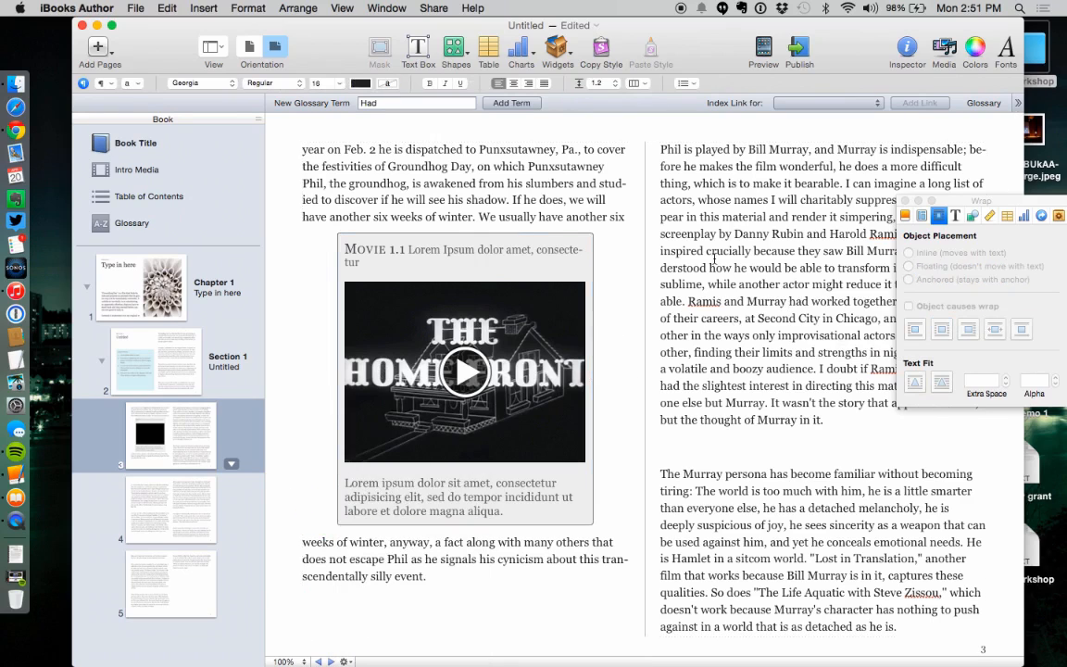
# Insert a second Media widget on page 3 and position it over the second text column
pyautogui.click(559, 53)
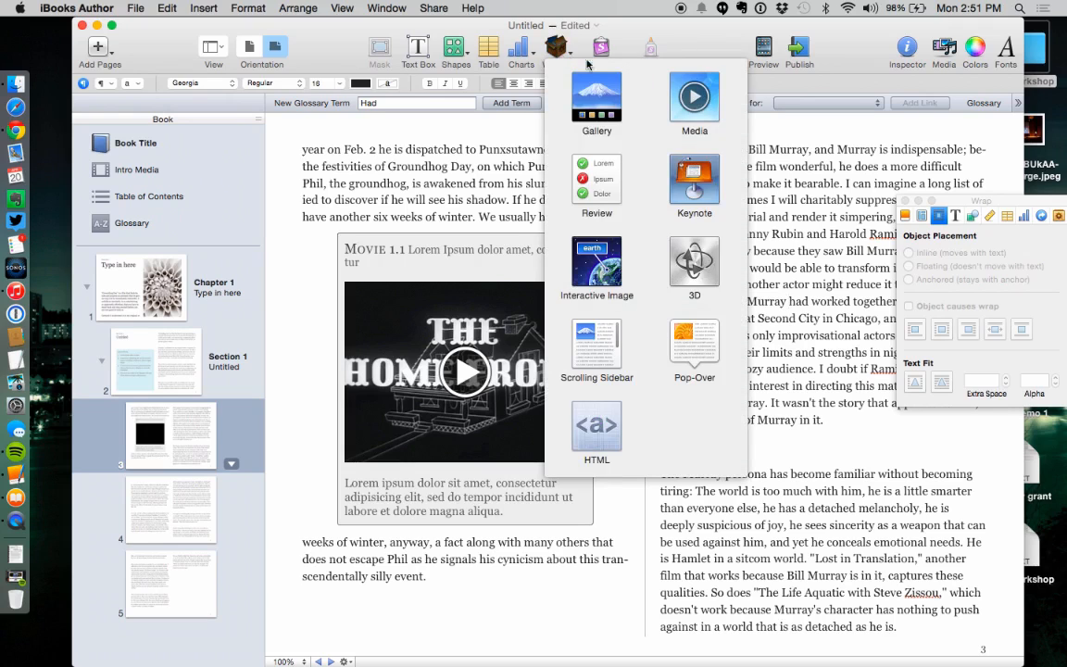
pyautogui.click(694, 96)
pyautogui.moveTo(614, 241); pyautogui.dragTo(822, 264)
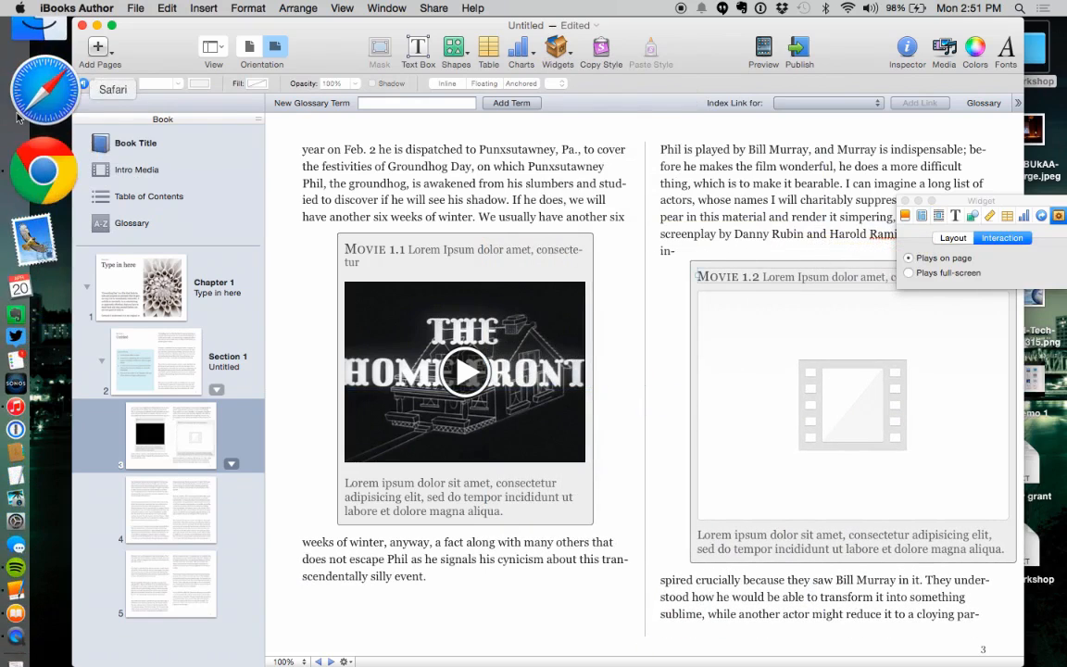
# Place Rosie The Riveter.m4a from Finder's iBA workshop audio folder into the second Media widget on page 3
pyautogui.click(25, 92)
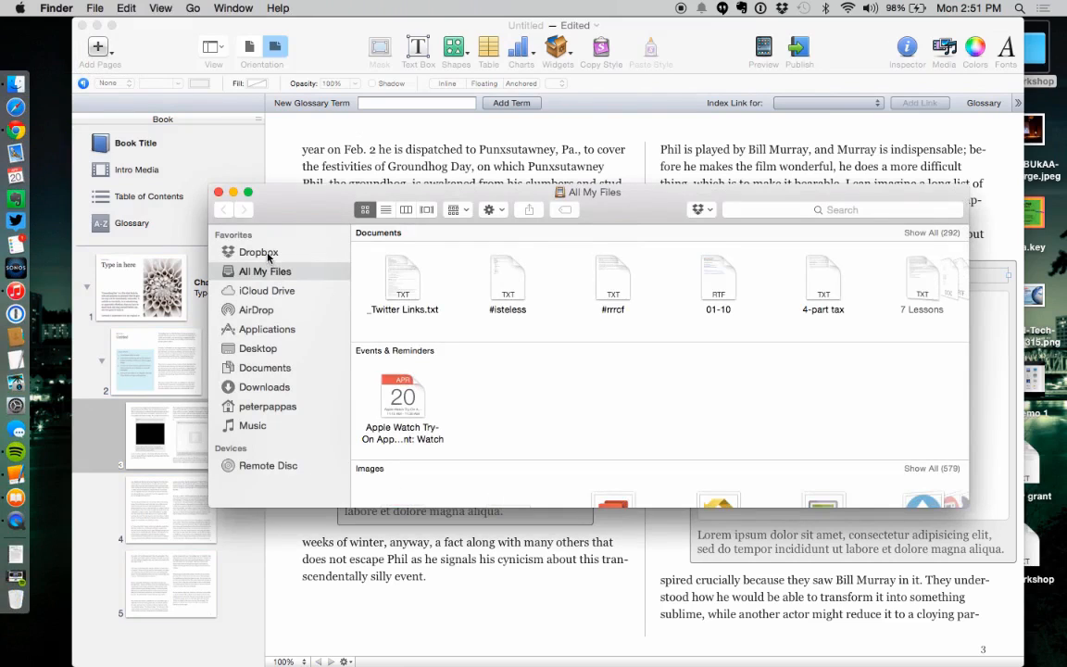
pyautogui.click(254, 355)
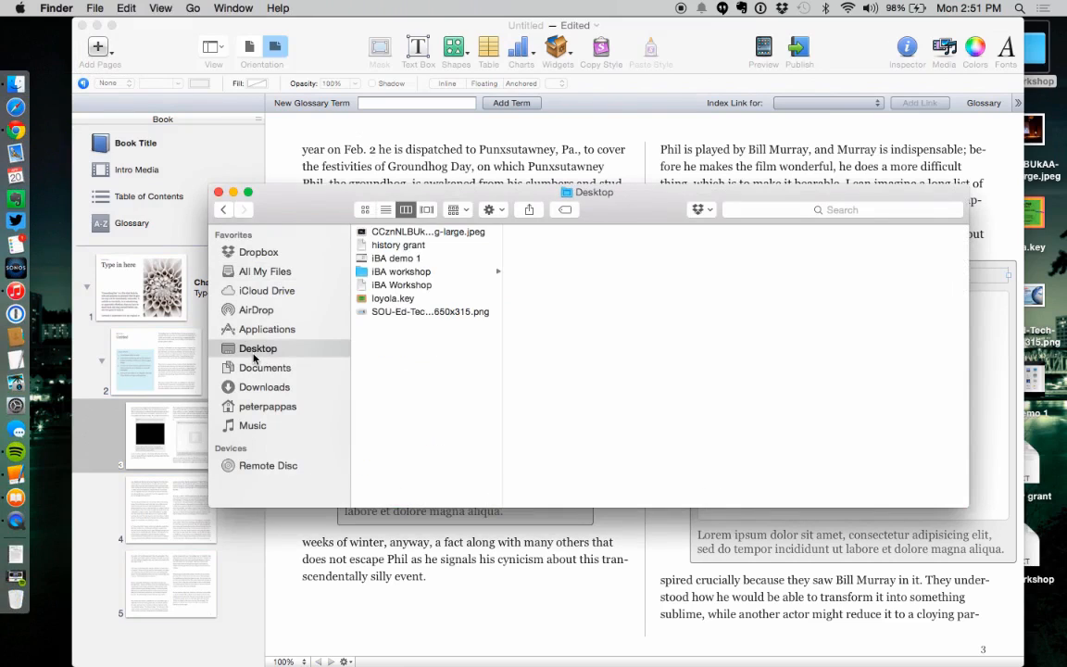
pyautogui.click(370, 274)
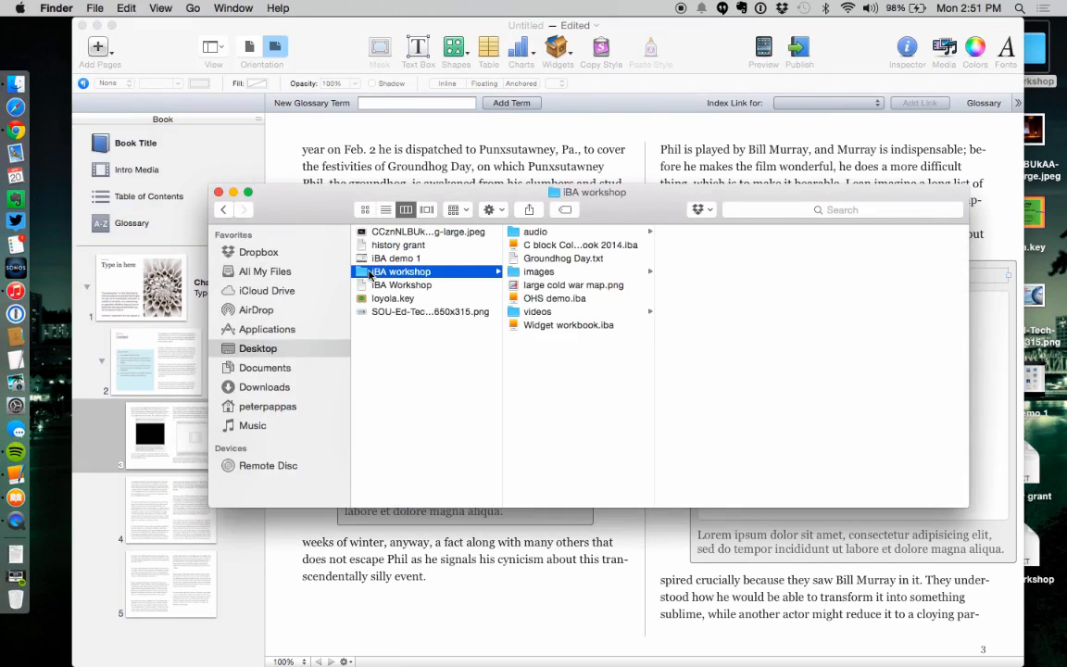
pyautogui.click(534, 234)
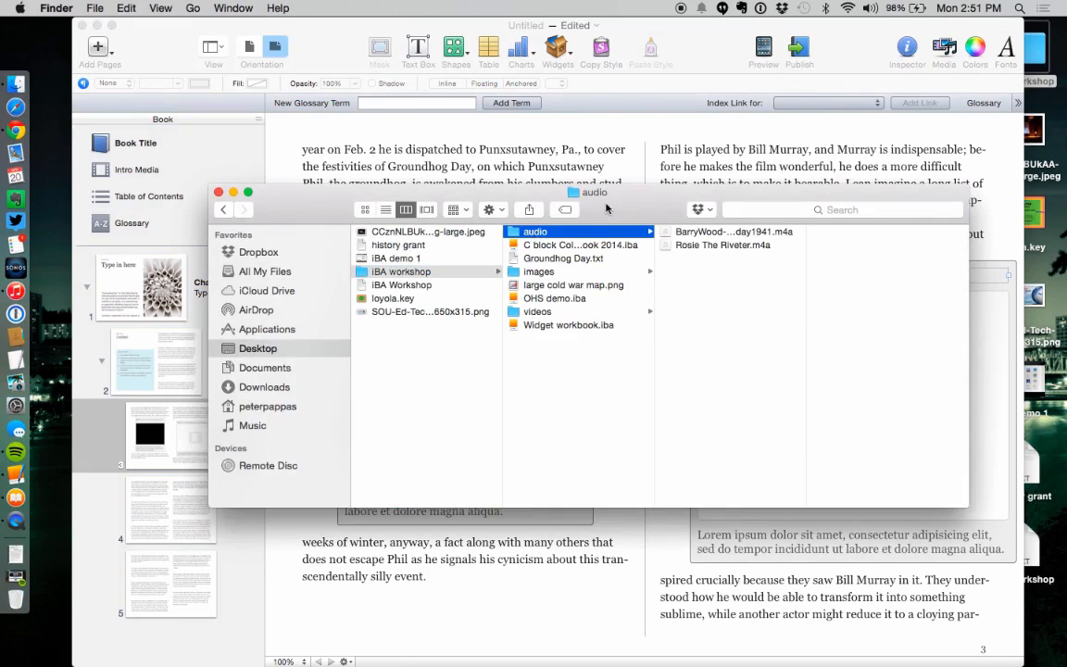
pyautogui.moveTo(627, 196); pyautogui.dragTo(465, 322)
pyautogui.moveTo(506, 369); pyautogui.dragTo(841, 391)
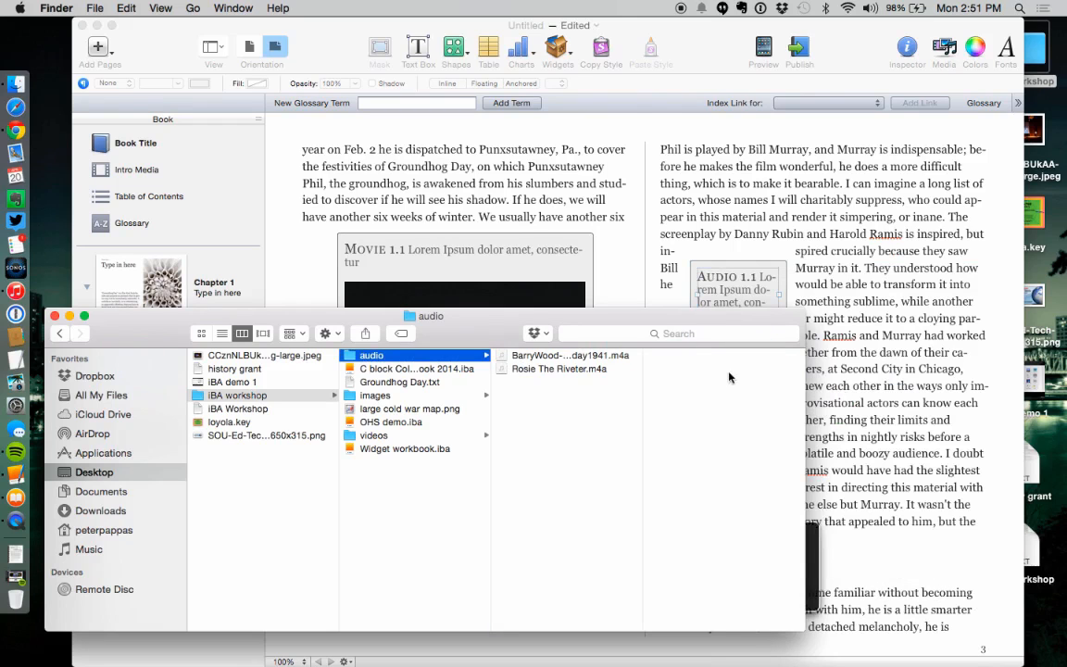
pyautogui.moveTo(602, 317); pyautogui.dragTo(433, 474)
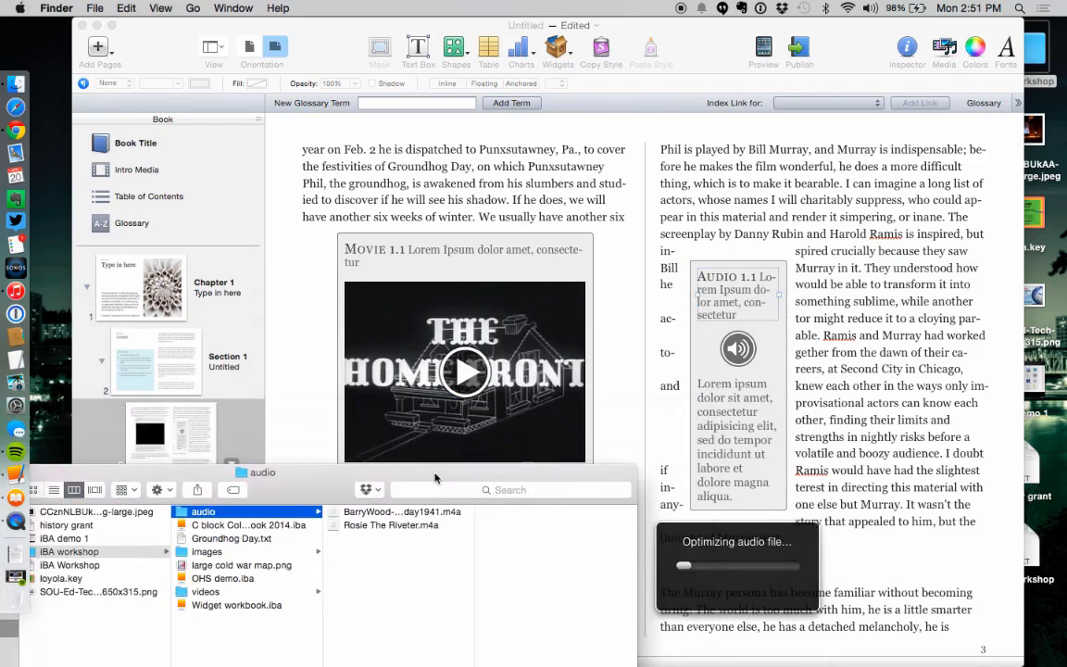
# Show the Audio 1.1 widget's audio as a scrubber bar and widen the widget to nearly fill its column
pyautogui.click(772, 362)
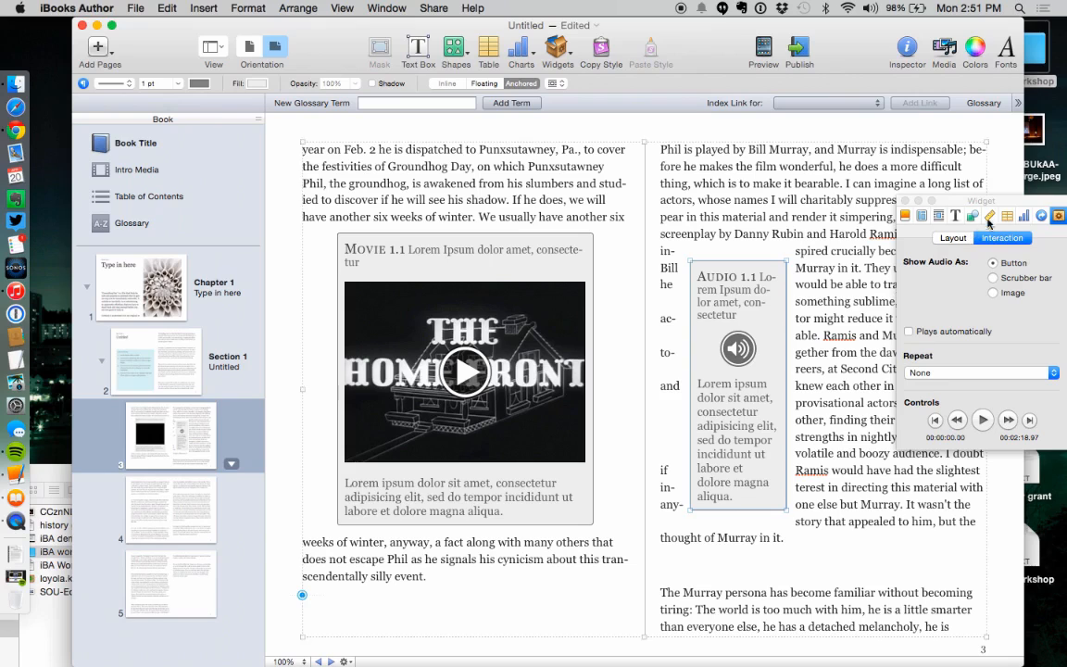
pyautogui.moveTo(1007, 261); pyautogui.dragTo(928, 266)
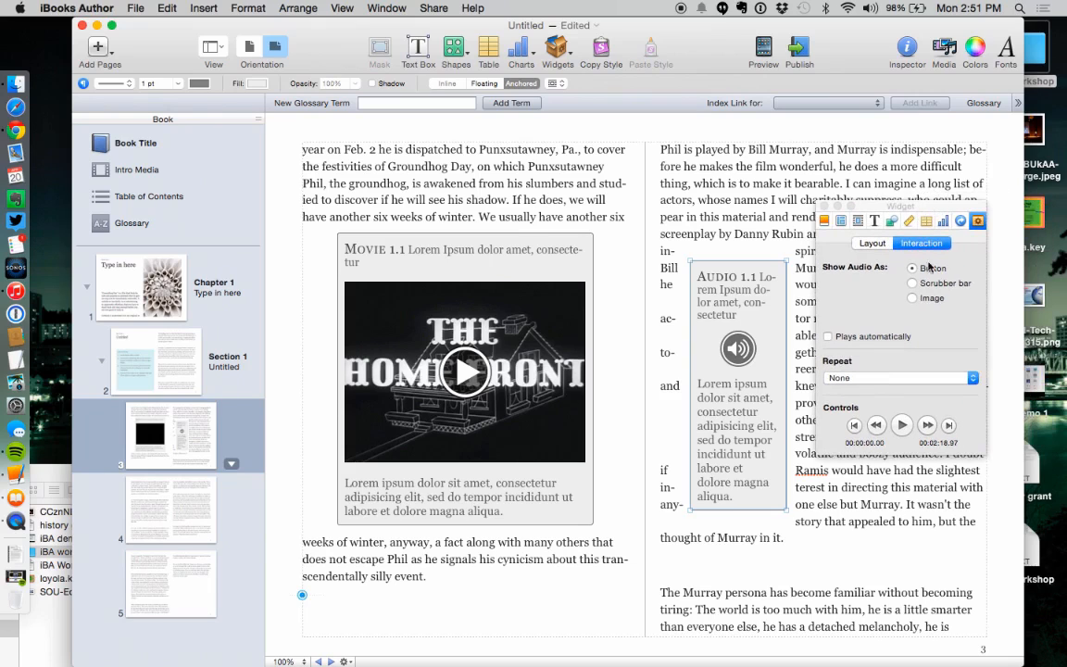
pyautogui.click(913, 284)
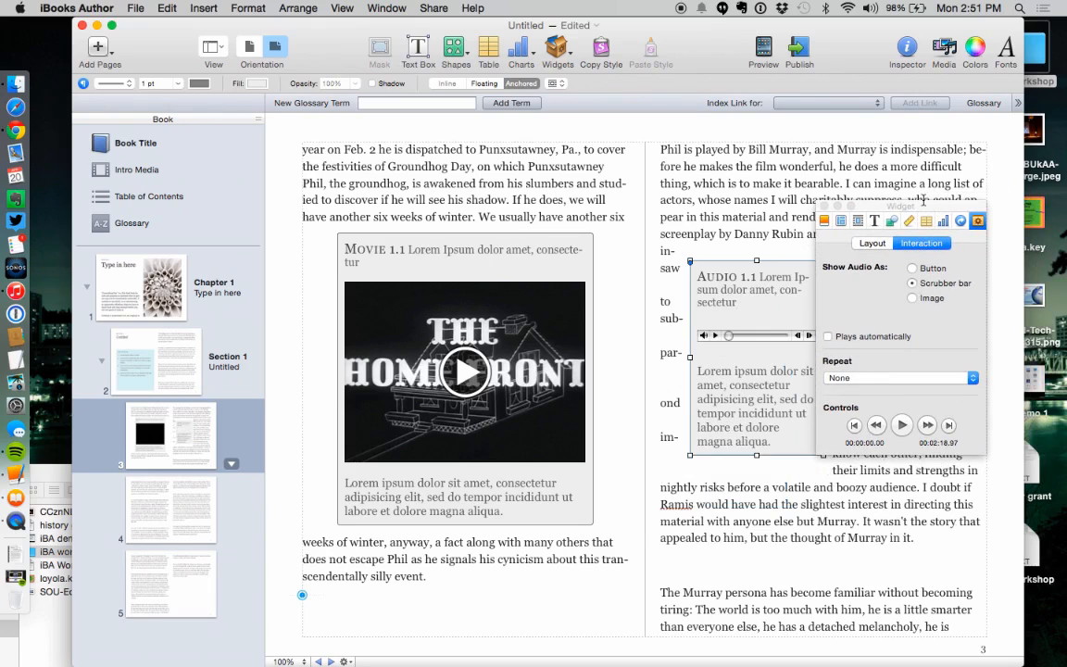
pyautogui.moveTo(923, 208); pyautogui.dragTo(897, 556)
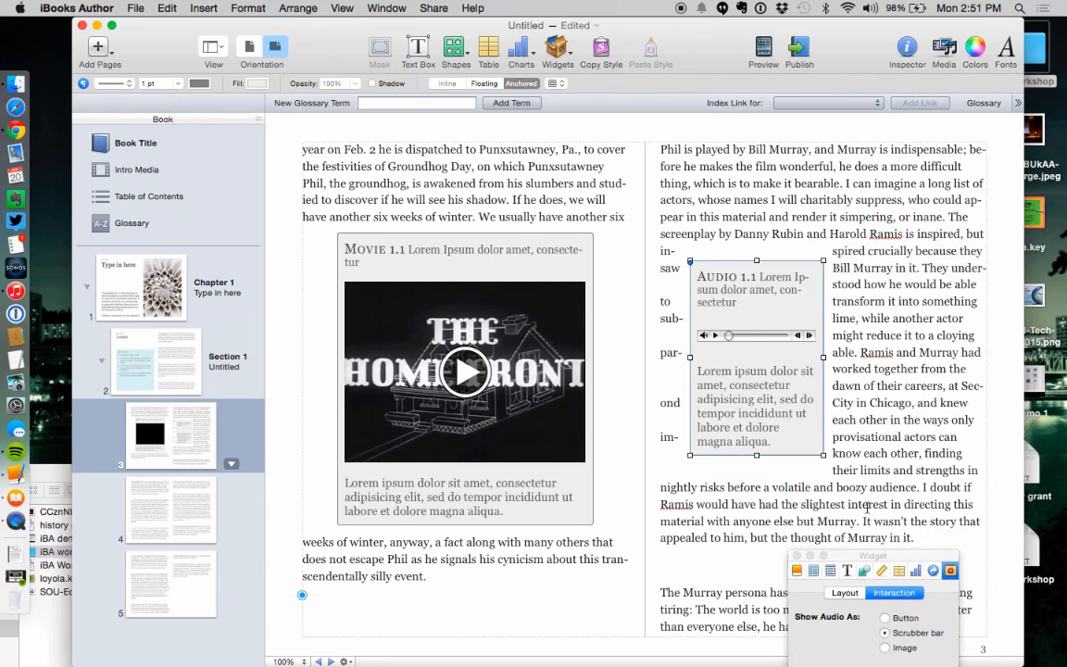
pyautogui.moveTo(823, 455); pyautogui.dragTo(962, 387)
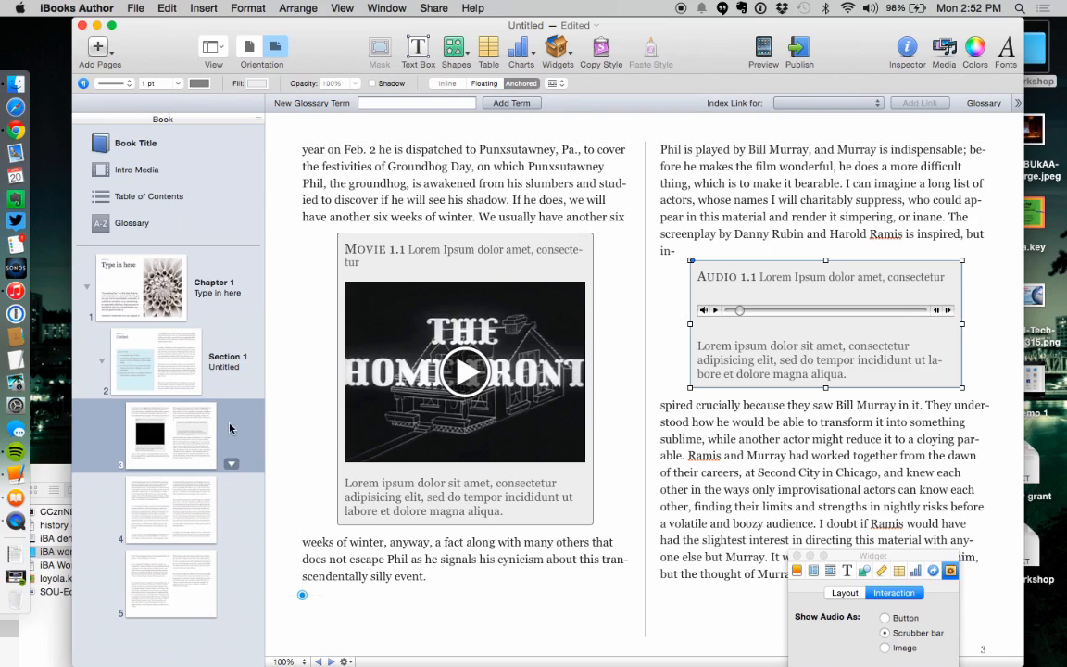
# Place a second audio file from Finder's iBA workshop audio folder into the first text column of page 4
pyautogui.click(138, 522)
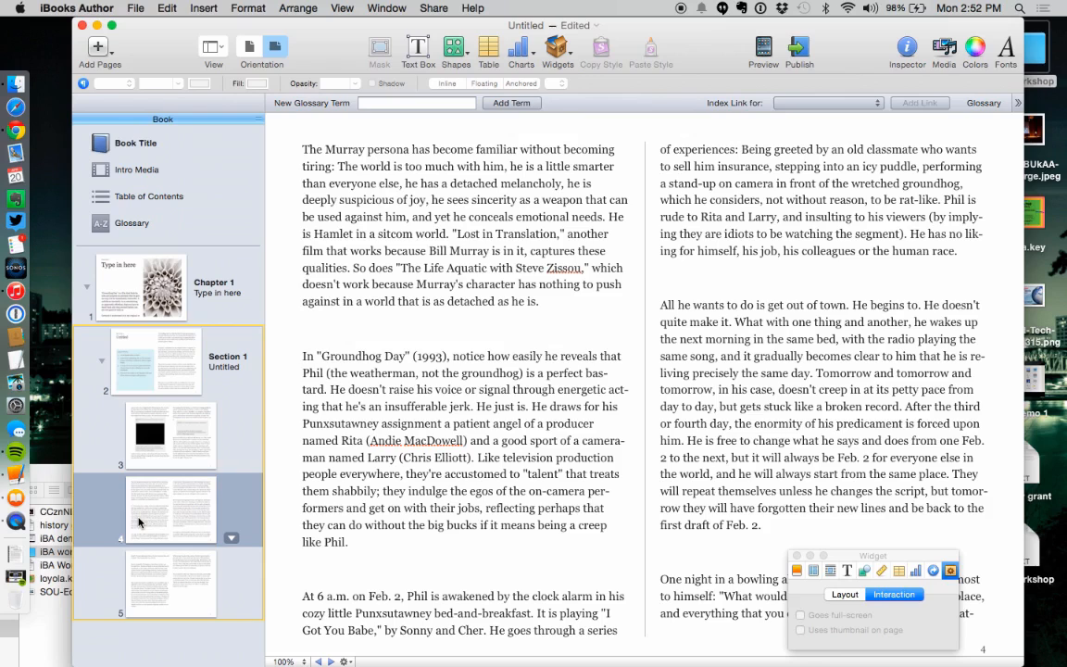
pyautogui.click(55, 466)
pyautogui.moveTo(289, 473); pyautogui.dragTo(370, 470)
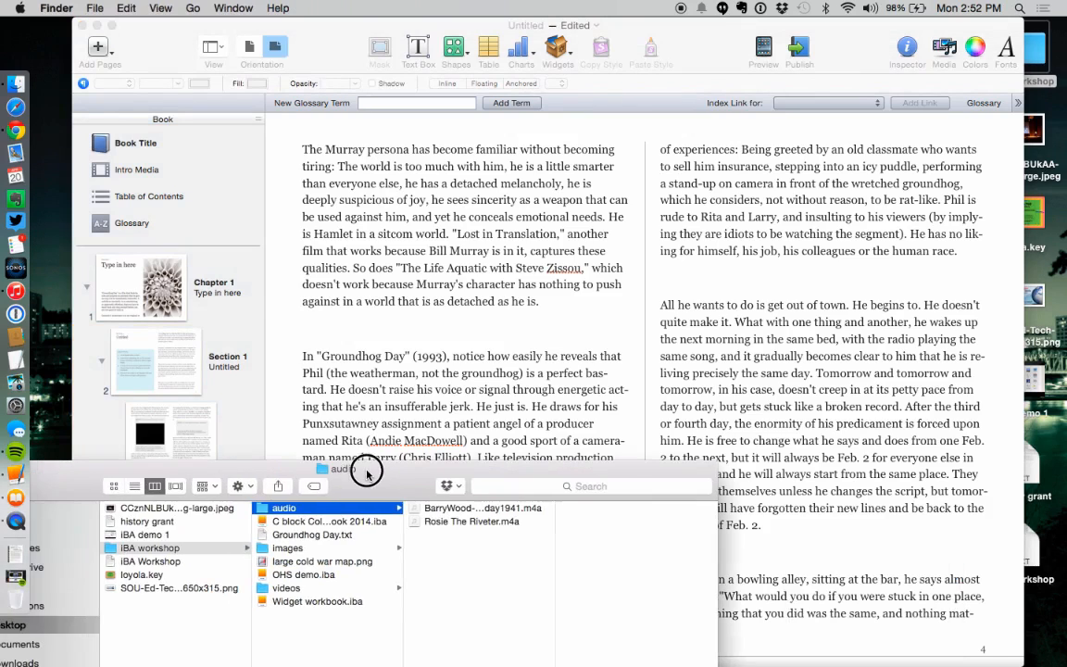
pyautogui.moveTo(458, 519); pyautogui.dragTo(451, 274)
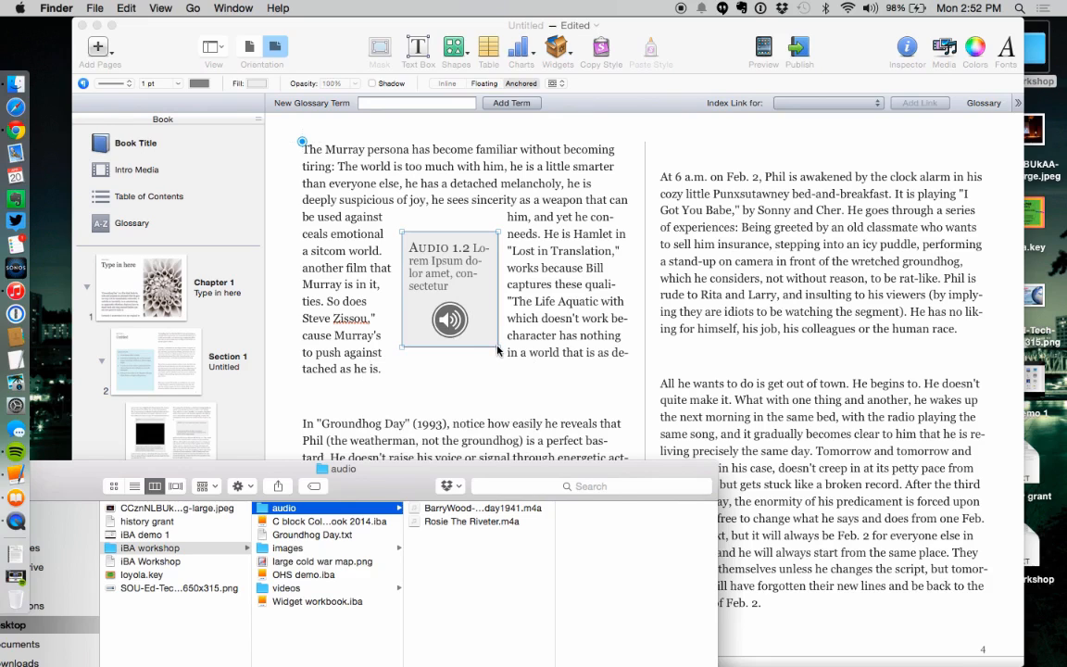
pyautogui.moveTo(497, 348); pyautogui.dragTo(512, 348)
# Play the audio in the Audio 1.2 widget briefly and pause it
pyautogui.click(458, 285)
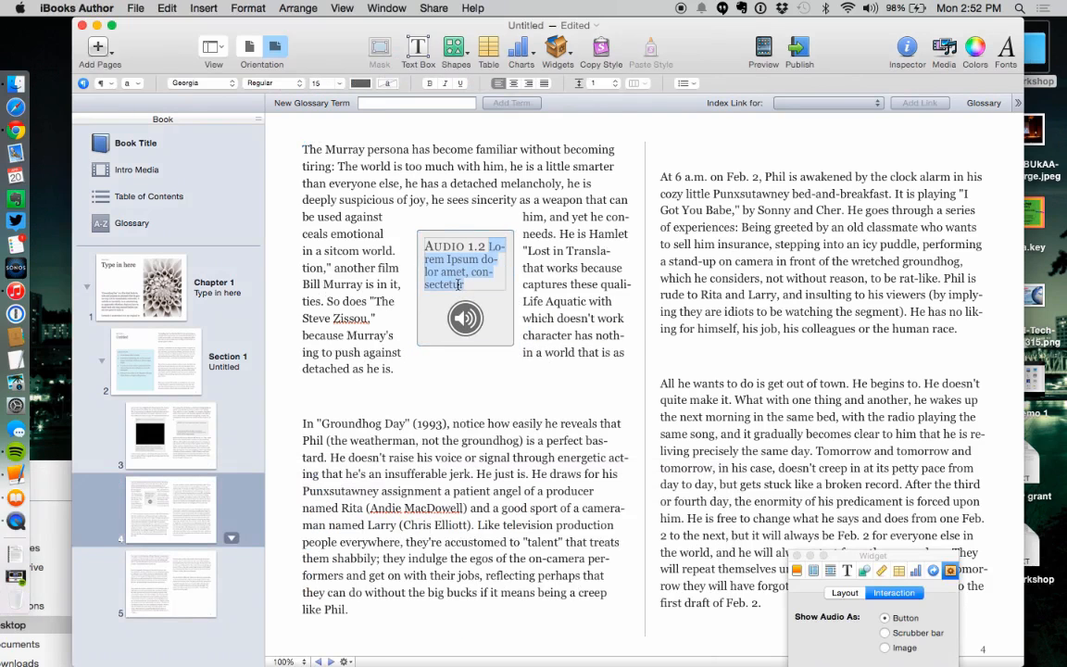
pyautogui.click(466, 317)
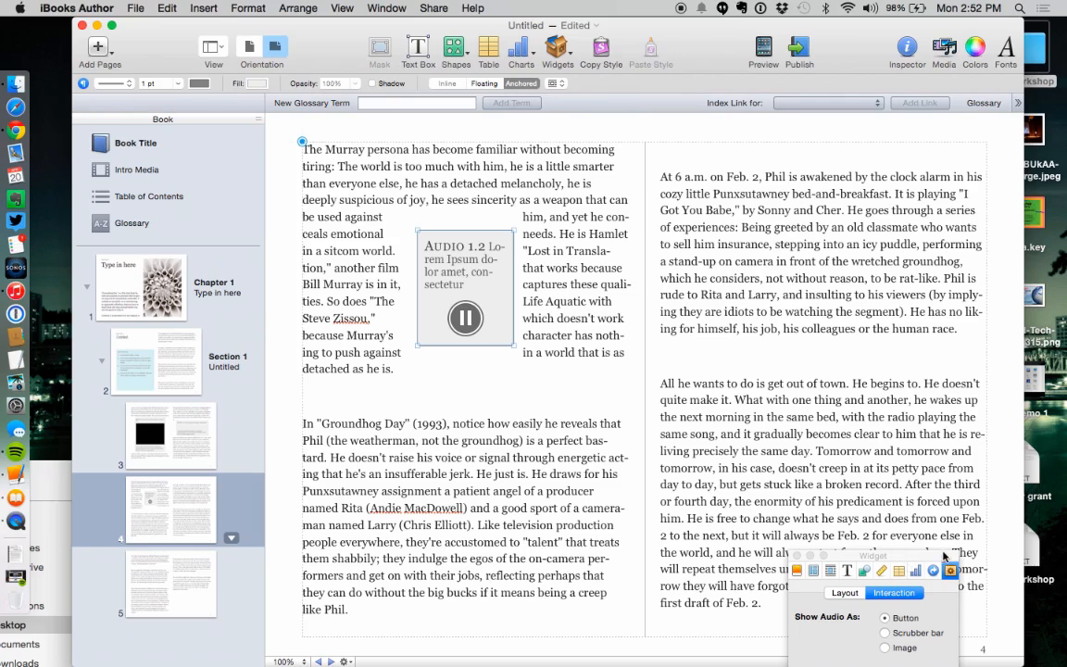
pyautogui.moveTo(939, 557); pyautogui.dragTo(914, 262)
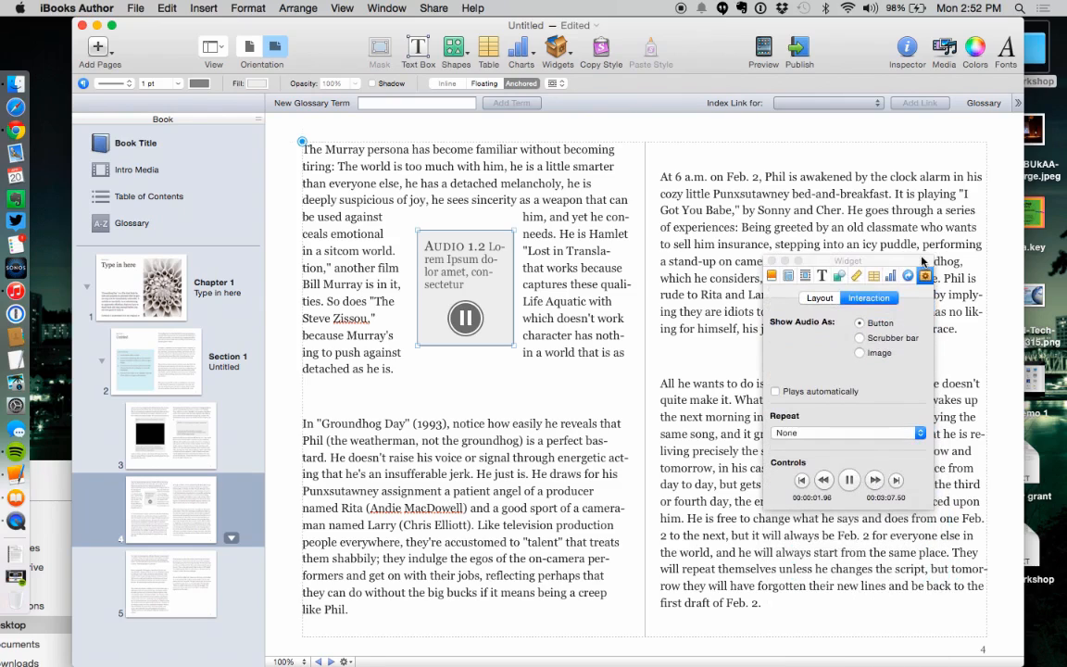
pyautogui.click(851, 480)
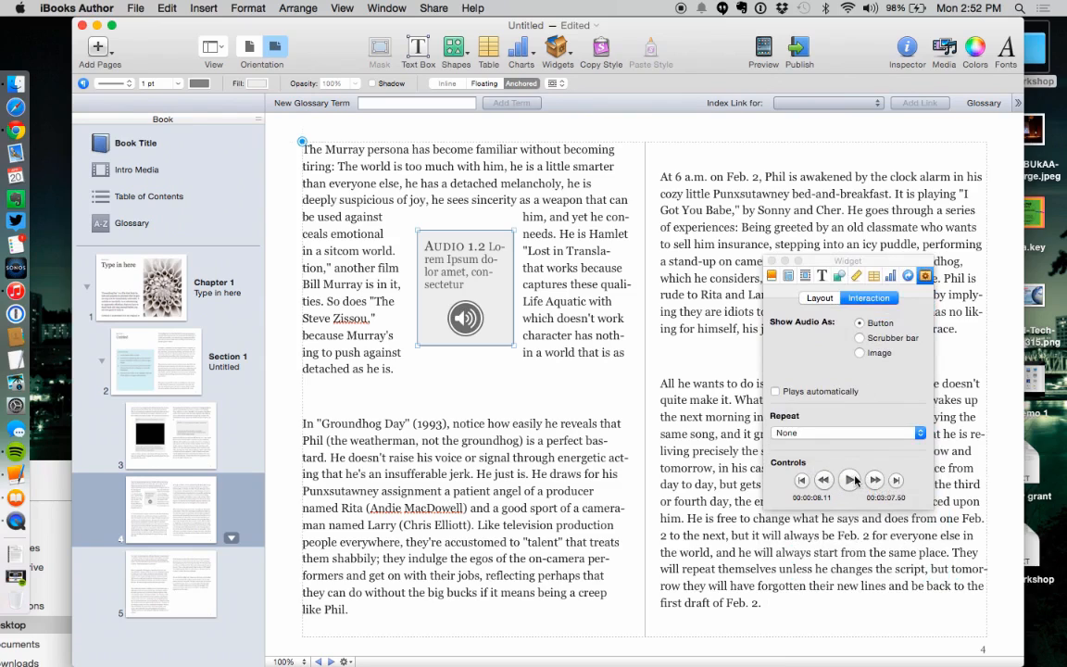
# Show Audio 1.2 as an image, using the boy's photo from the iBA workshop images folder, and shrink the widget slightly
pyautogui.click(859, 338)
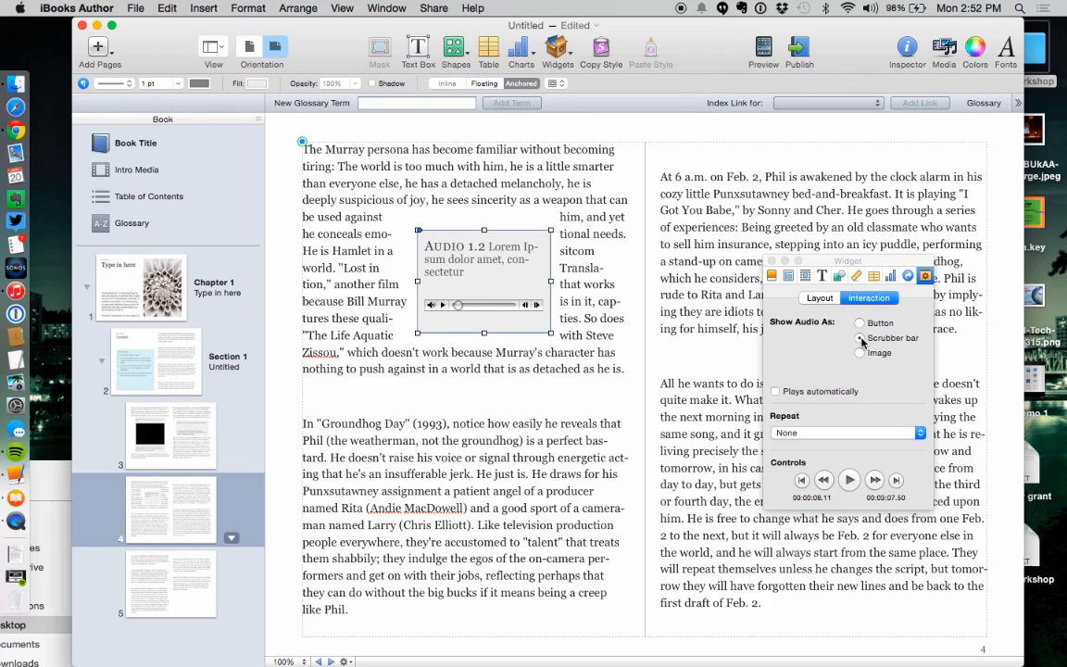
pyautogui.click(860, 354)
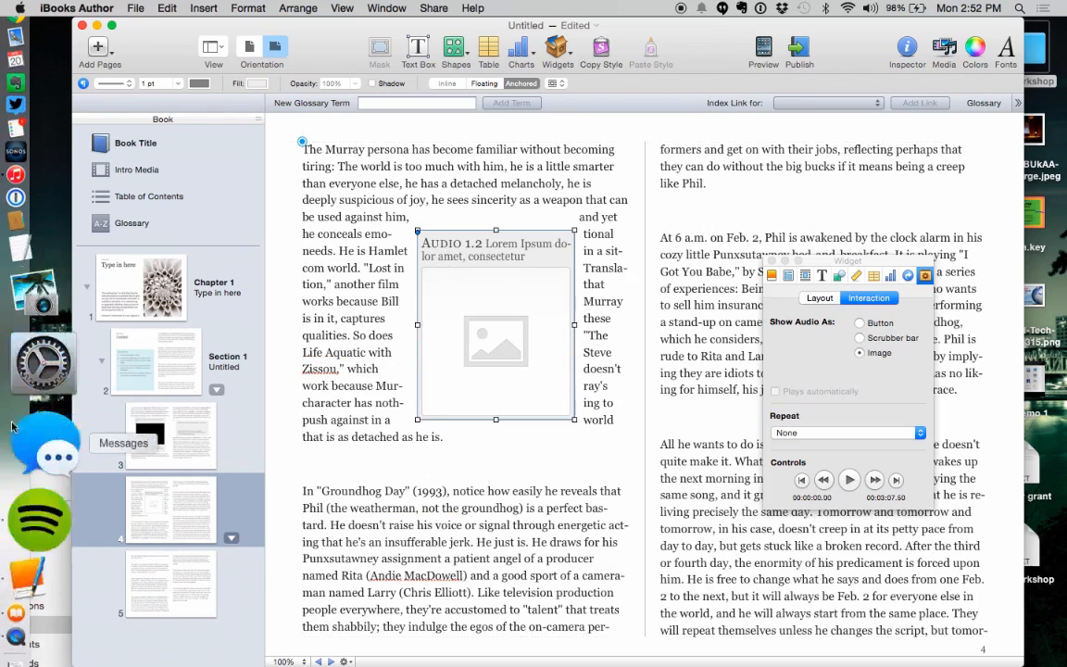
pyautogui.moveTo(56, 474); pyautogui.dragTo(282, 417)
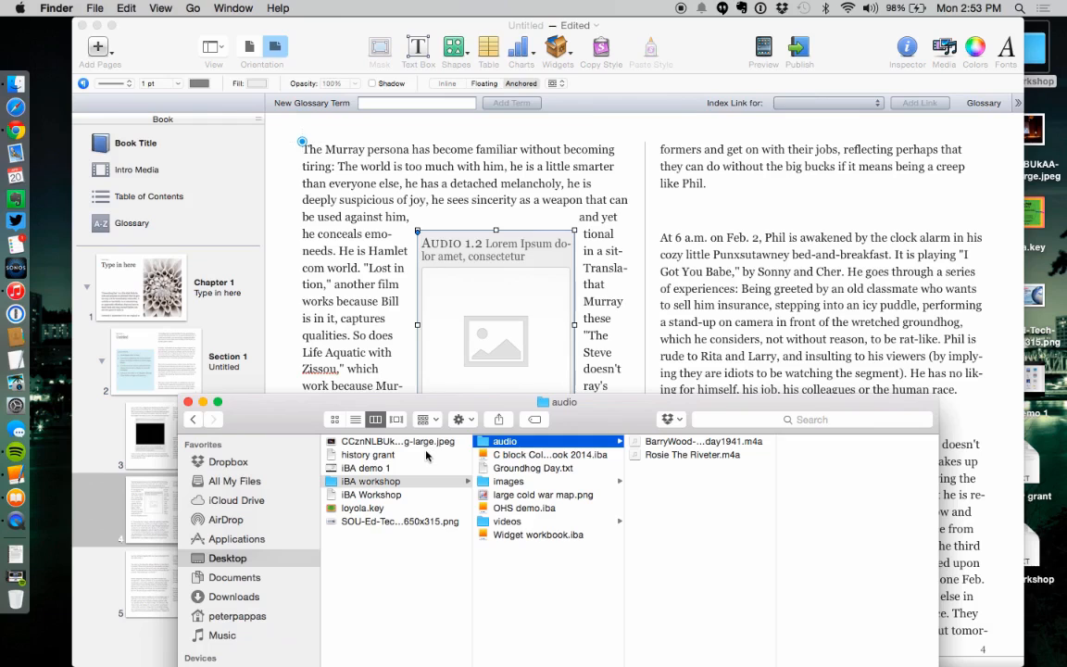
pyautogui.click(495, 483)
pyautogui.moveTo(495, 484); pyautogui.dragTo(493, 348)
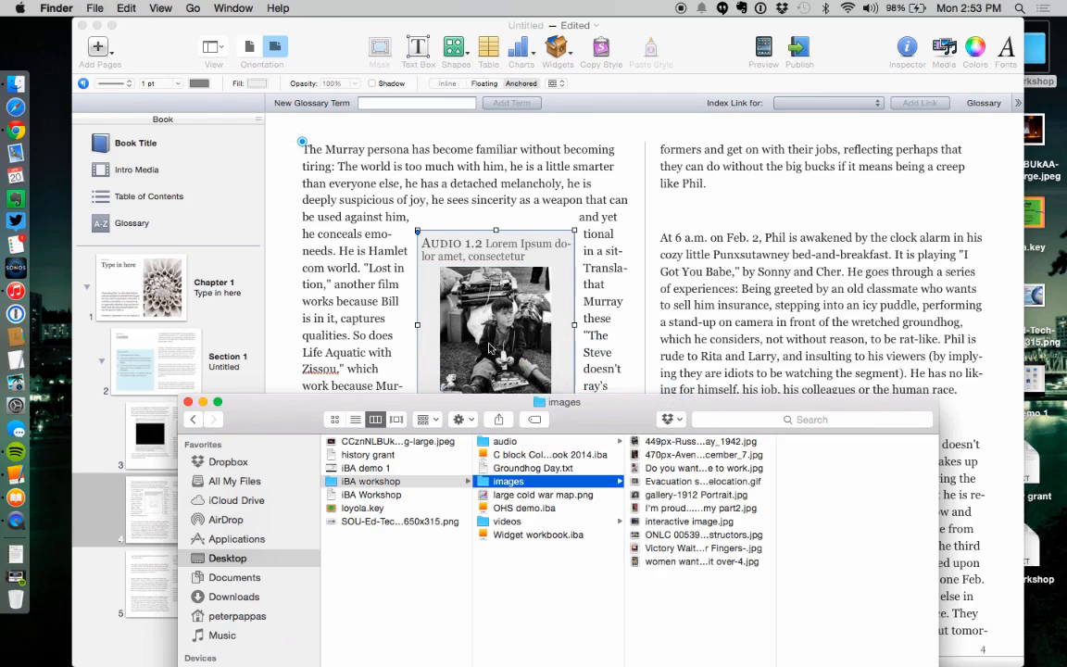
pyautogui.moveTo(406, 401); pyautogui.dragTo(586, 532)
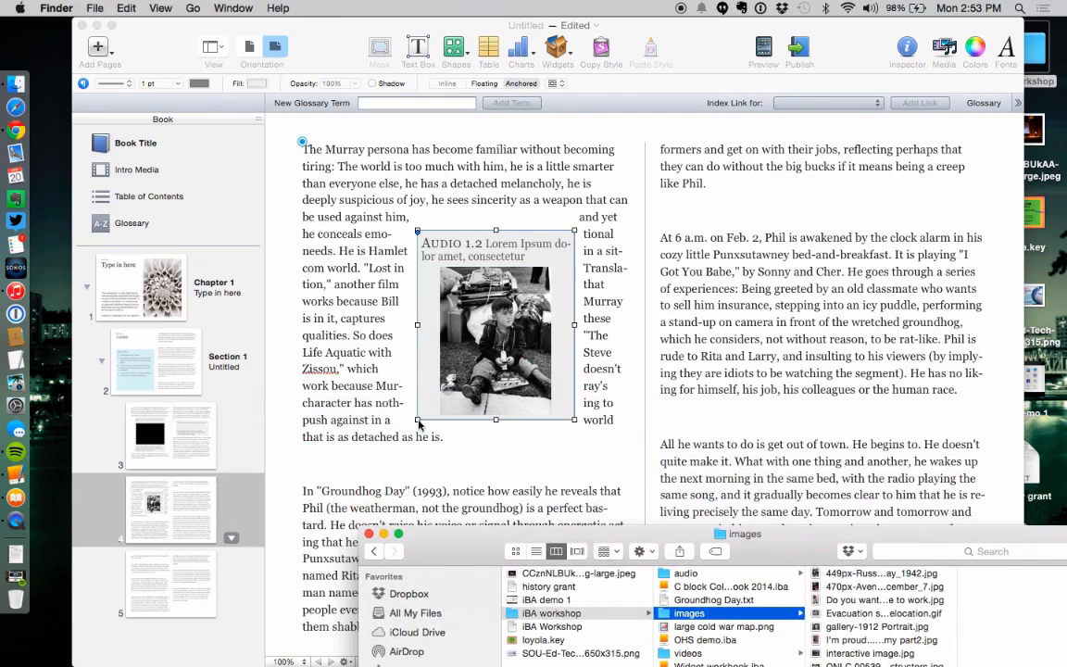
pyautogui.moveTo(418, 421)
pyautogui.mouseDown()
pyautogui.moveTo(417, 412)
pyautogui.moveTo(370, 412)
pyautogui.moveTo(437, 413)
pyautogui.mouseUp()
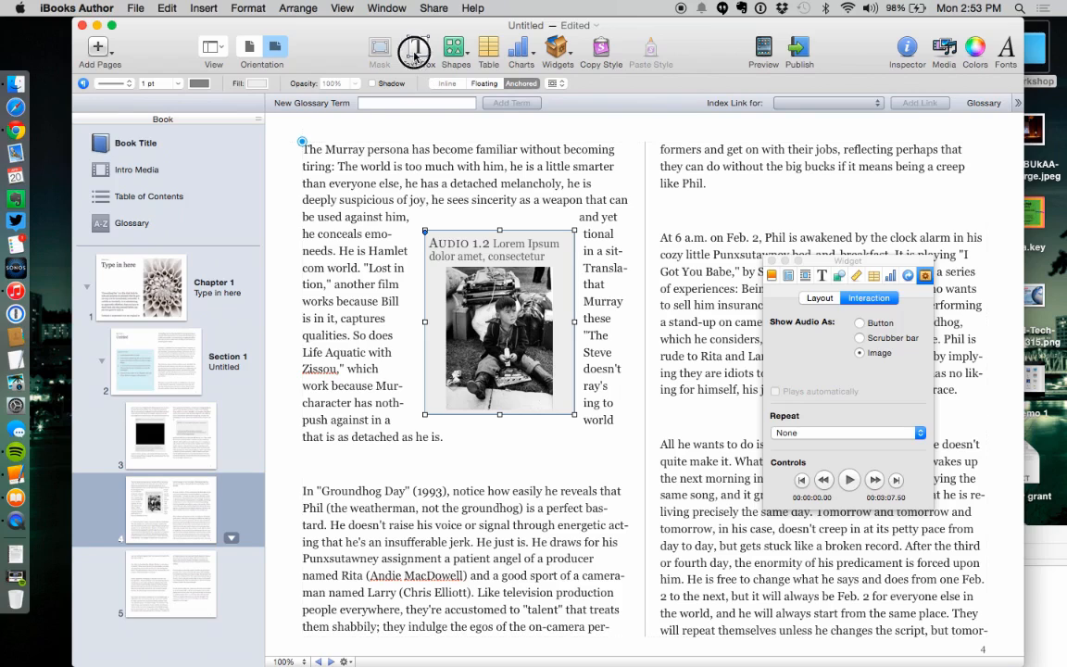
# Add a text box beside the Audio 1.2 photo that causes text wrap and reads "Click to play audio"
pyautogui.click(416, 51)
pyautogui.moveTo(663, 359); pyautogui.dragTo(359, 283)
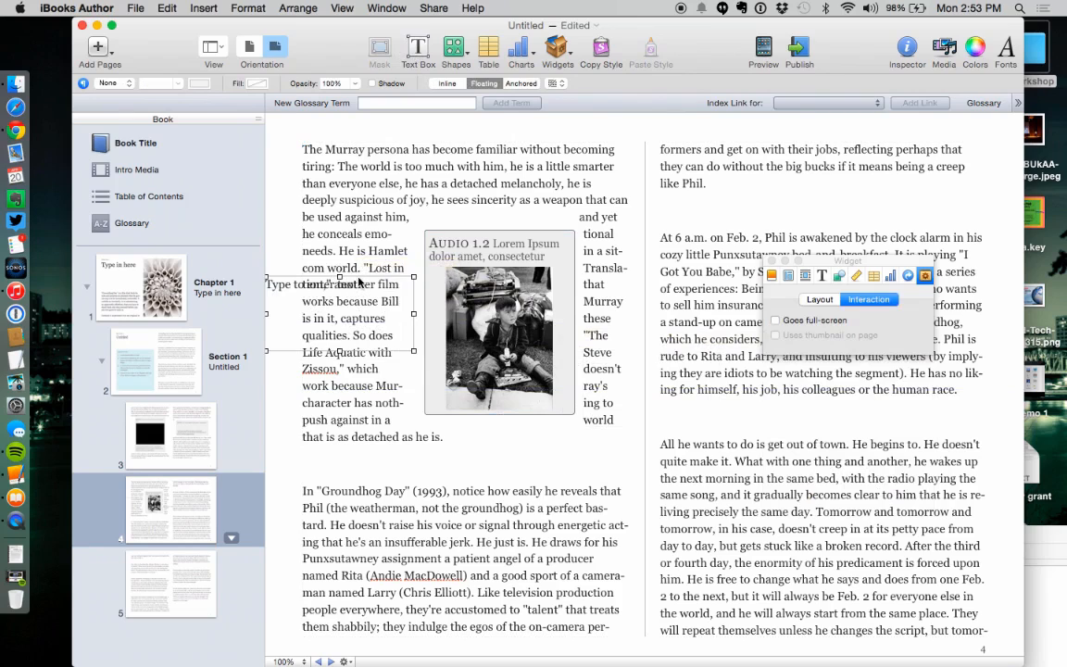
pyautogui.click(804, 277)
pyautogui.click(775, 366)
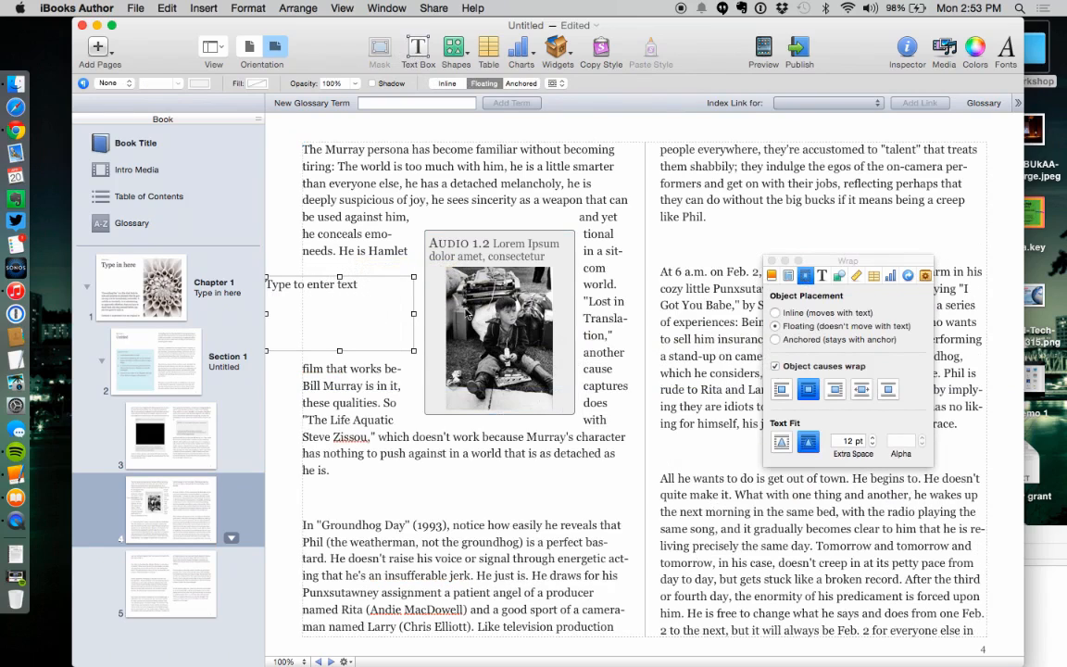
pyautogui.moveTo(355, 280); pyautogui.dragTo(375, 281)
pyautogui.doubleClick(367, 290)
pyautogui.write('Click to play audio')
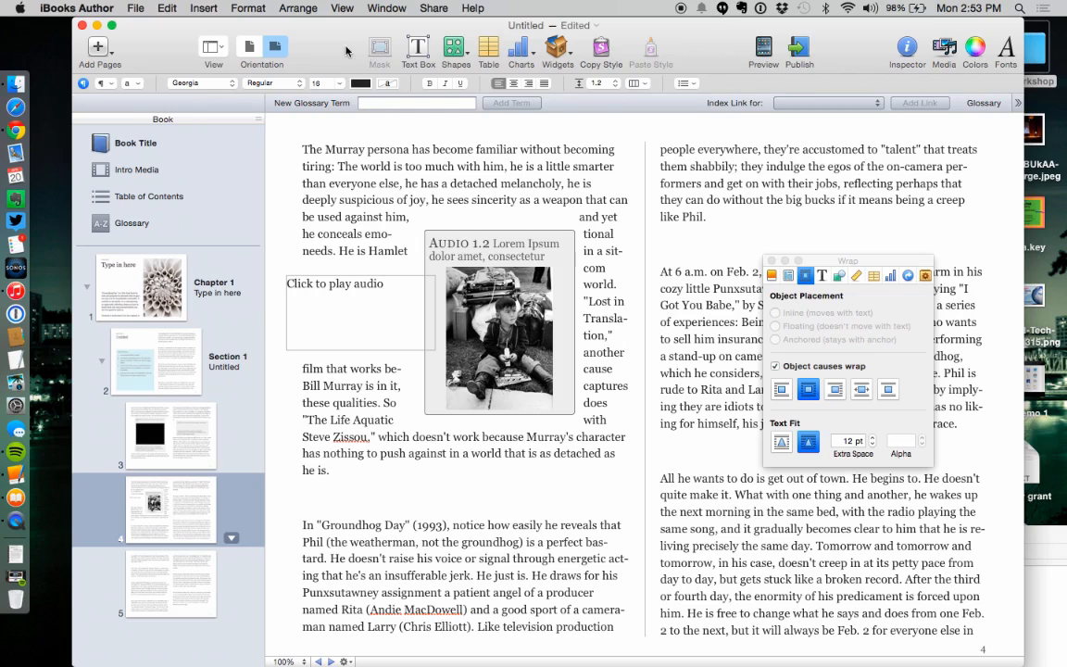
# Insert a single-headed arrow line and place it beneath the "Click to play audio" text
pyautogui.click(444, 54)
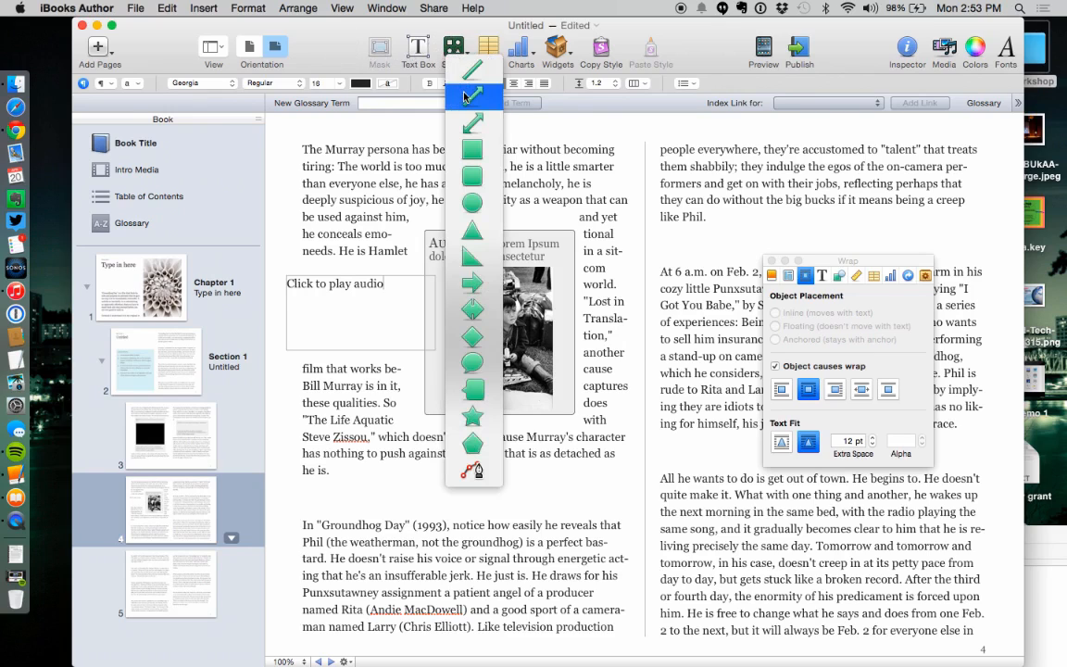
pyautogui.click(426, 87)
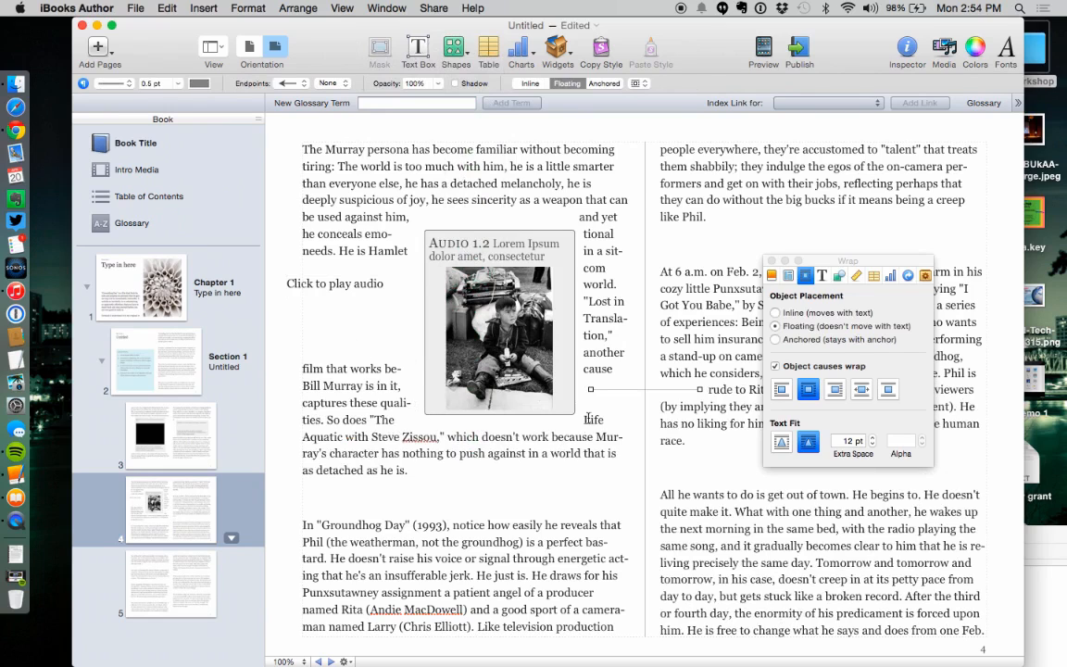
pyautogui.moveTo(620, 395); pyautogui.dragTo(322, 324)
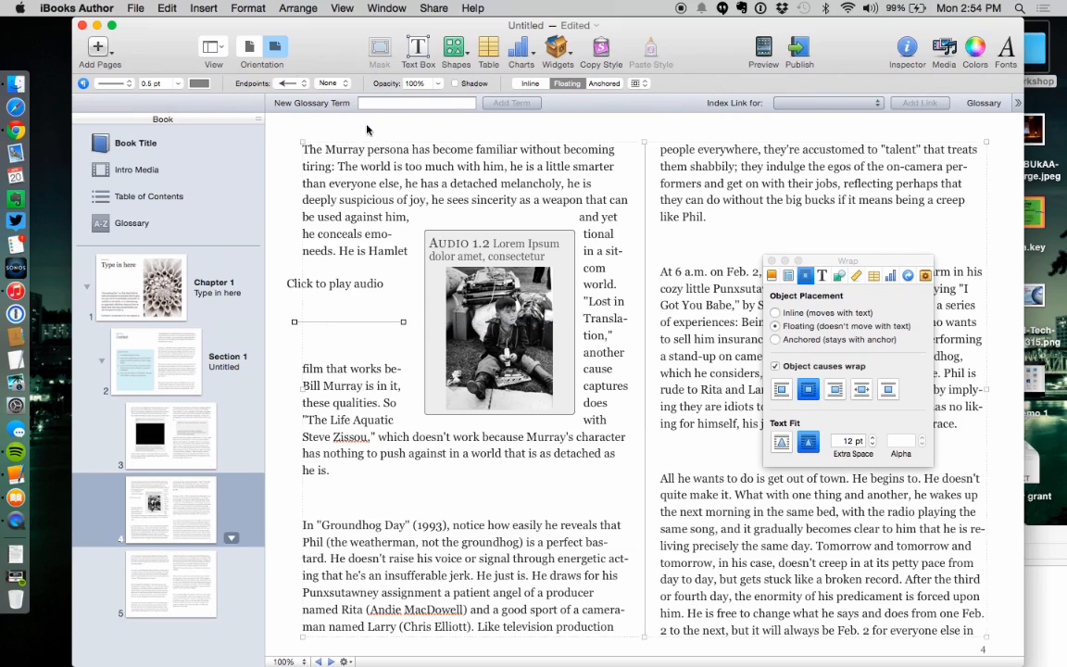
# Give the arrow a thick tapered brush stroke and reverse it to point at the Audio 1.2 photo
pyautogui.click(131, 86)
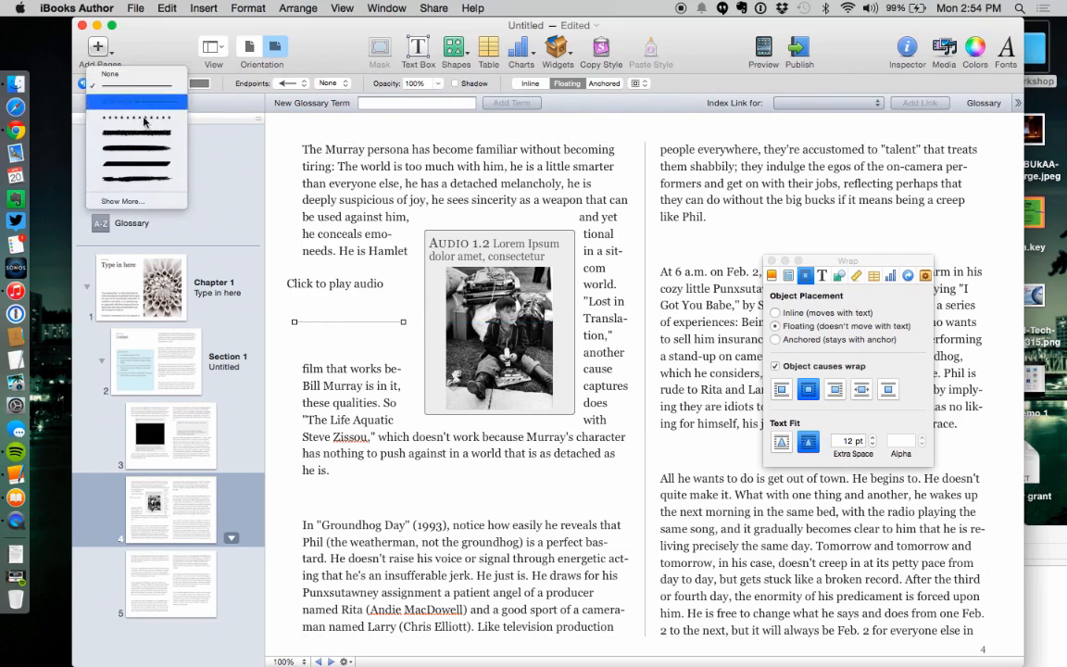
pyautogui.click(144, 151)
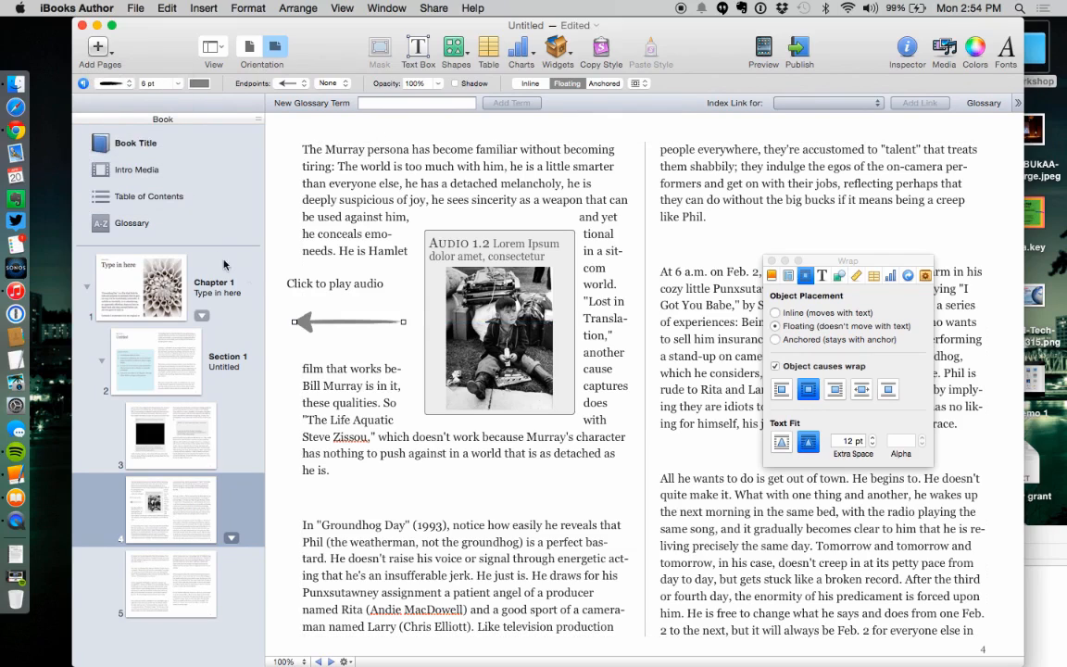
pyautogui.moveTo(293, 321); pyautogui.dragTo(352, 327)
# Close the untitled book without saving it and start a new book from the Photo Book template
pyautogui.click(82, 26)
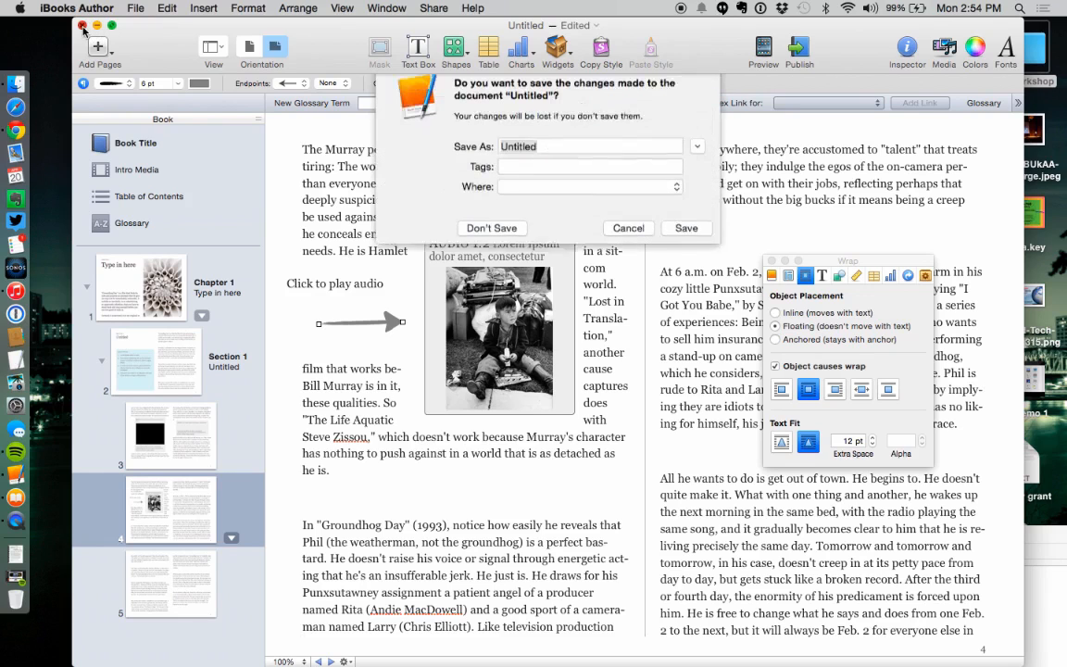
pyautogui.click(491, 240)
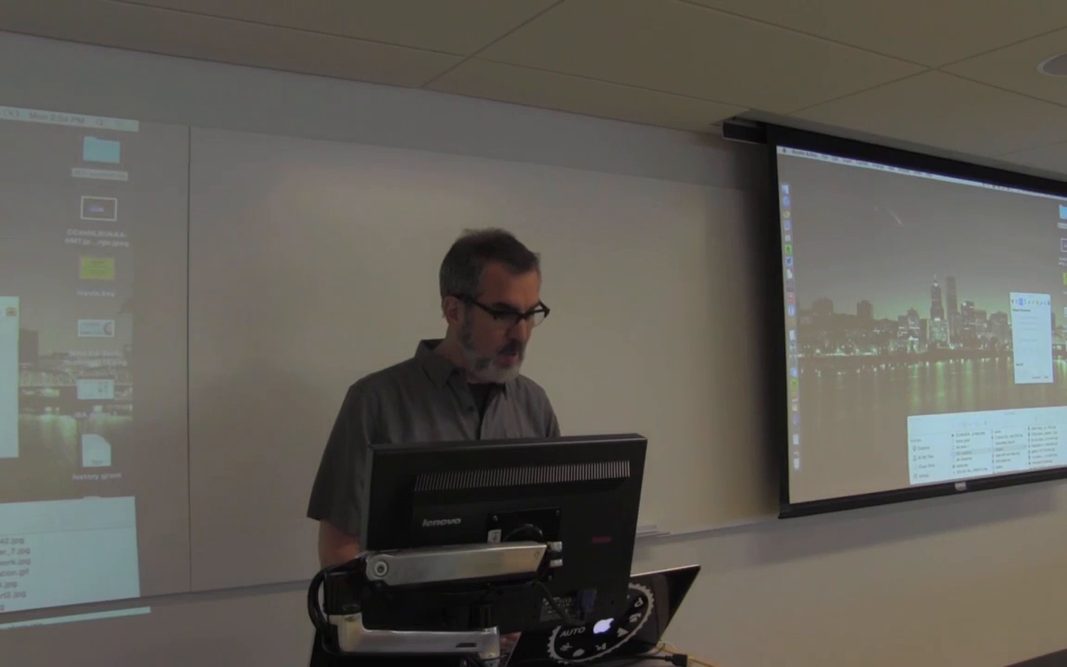
pyautogui.click(825, 158)
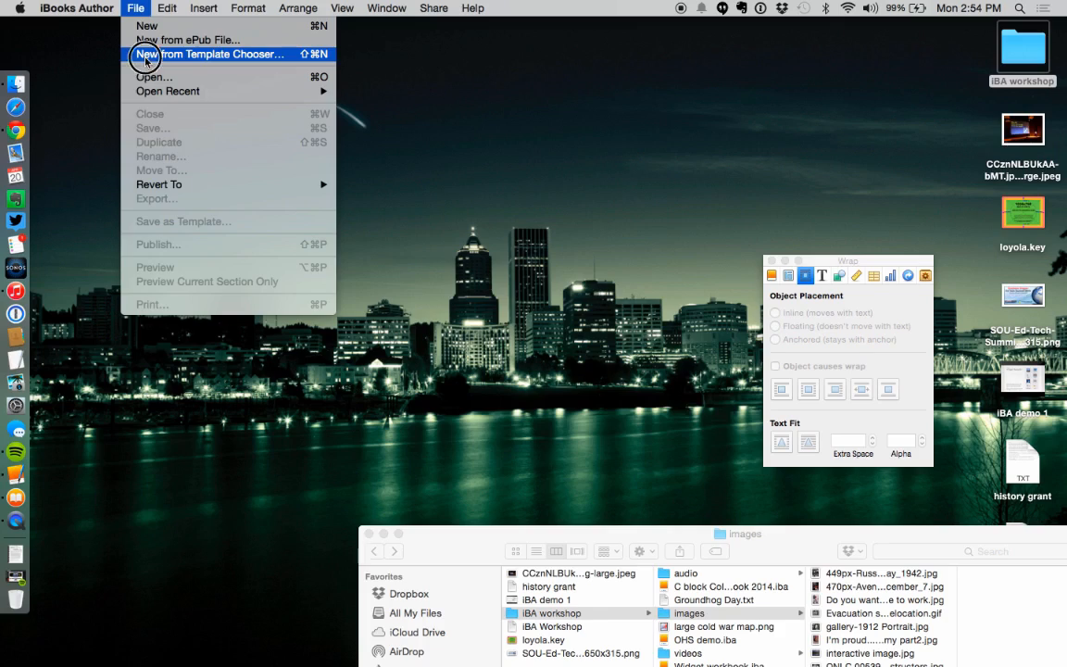
pyautogui.click(144, 58)
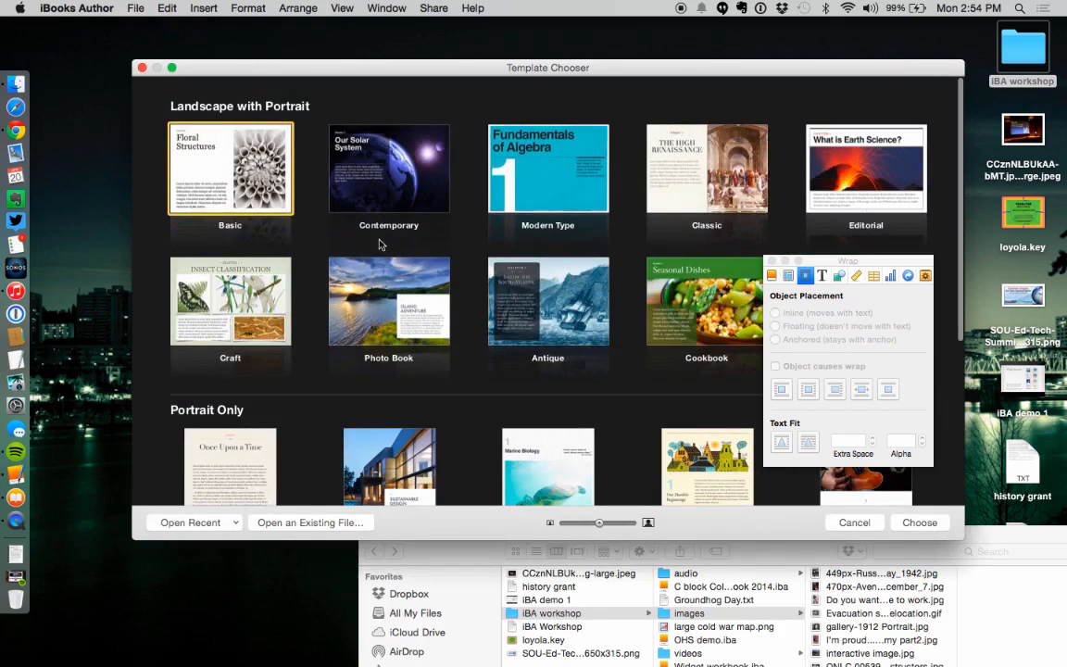
pyautogui.click(380, 296)
pyautogui.doubleClick(380, 296)
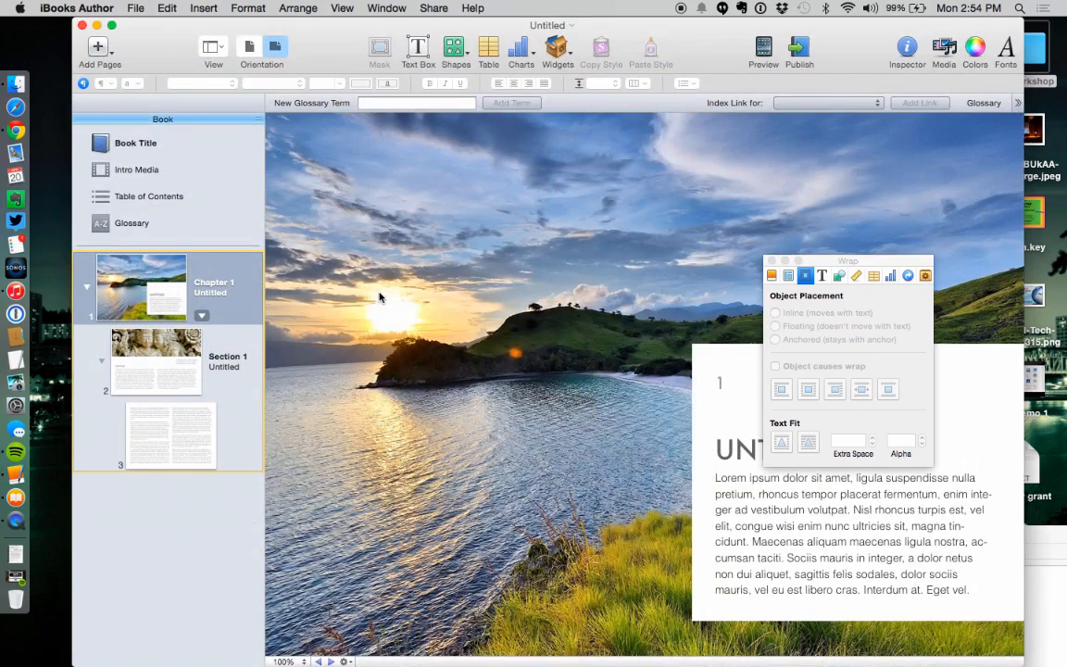
# Replace the placeholder body text on Section 1's opening page with the copied "Groundhog Day" review
pyautogui.click(150, 370)
pyautogui.click(345, 501)
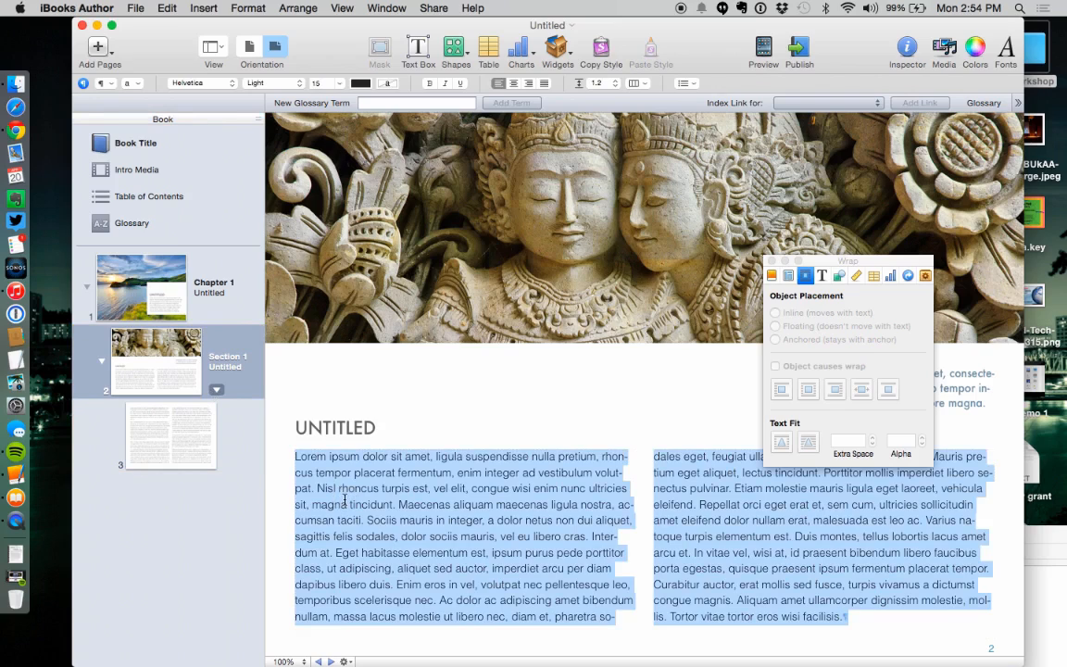
pyautogui.press('super+v')
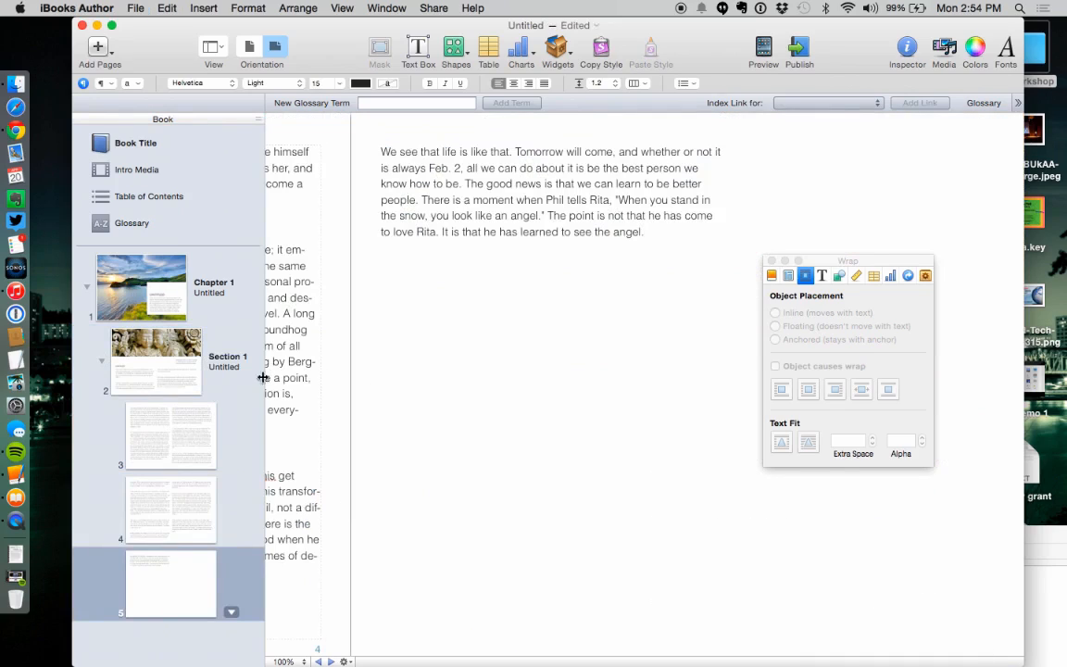
# Look through the pages of Section 1 and apply the 1 Column Photo layout to page 3
pyautogui.click(169, 378)
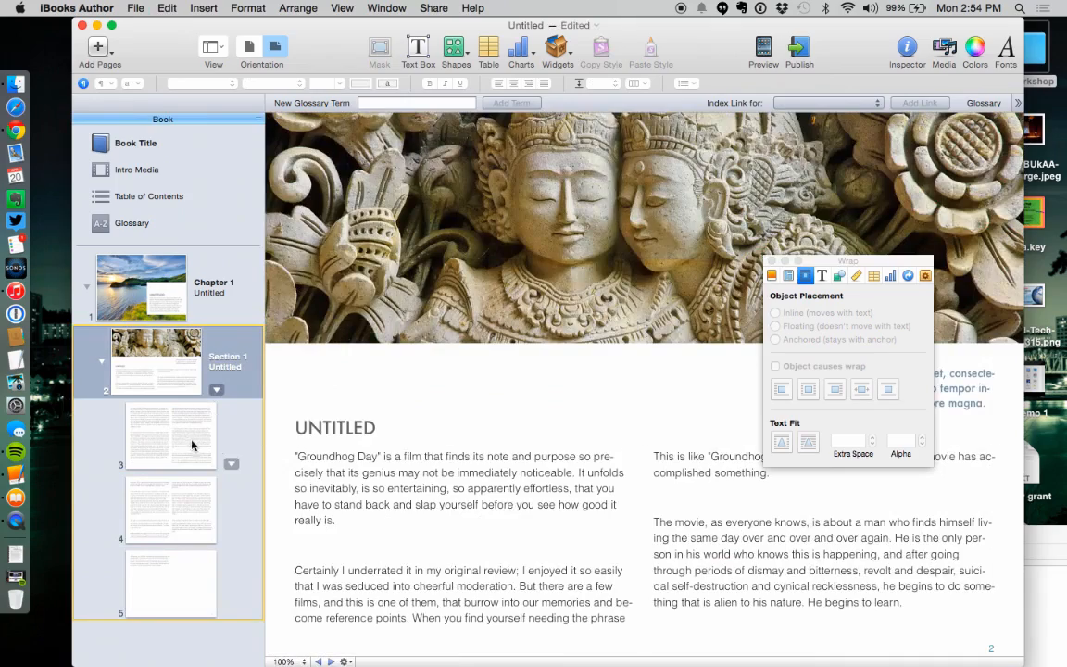
pyautogui.click(188, 442)
pyautogui.click(183, 496)
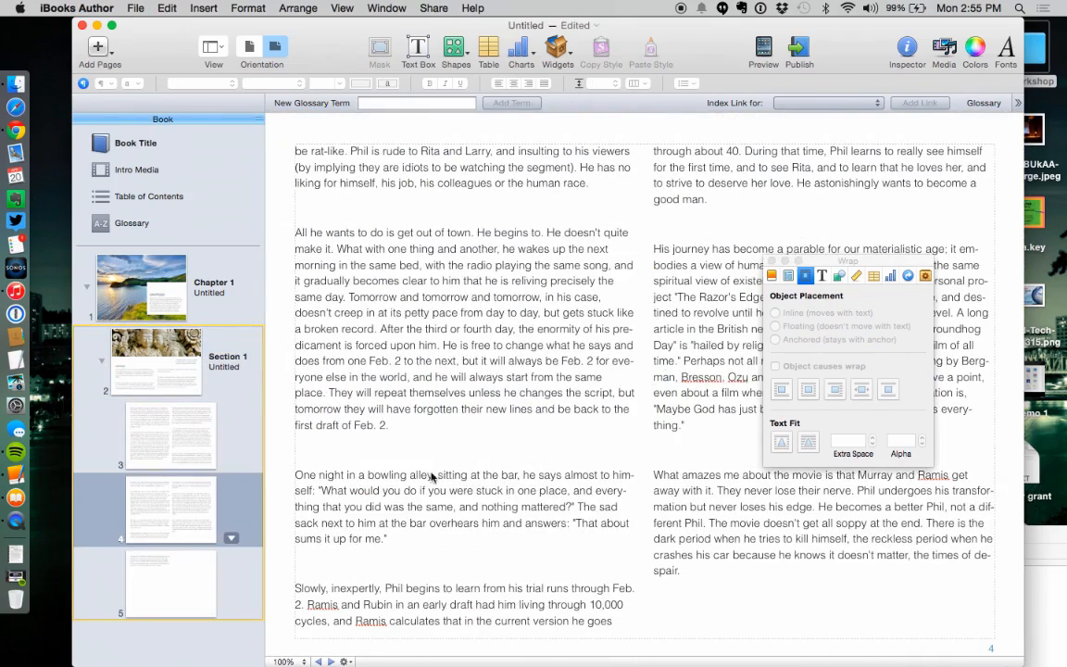
pyautogui.click(145, 422)
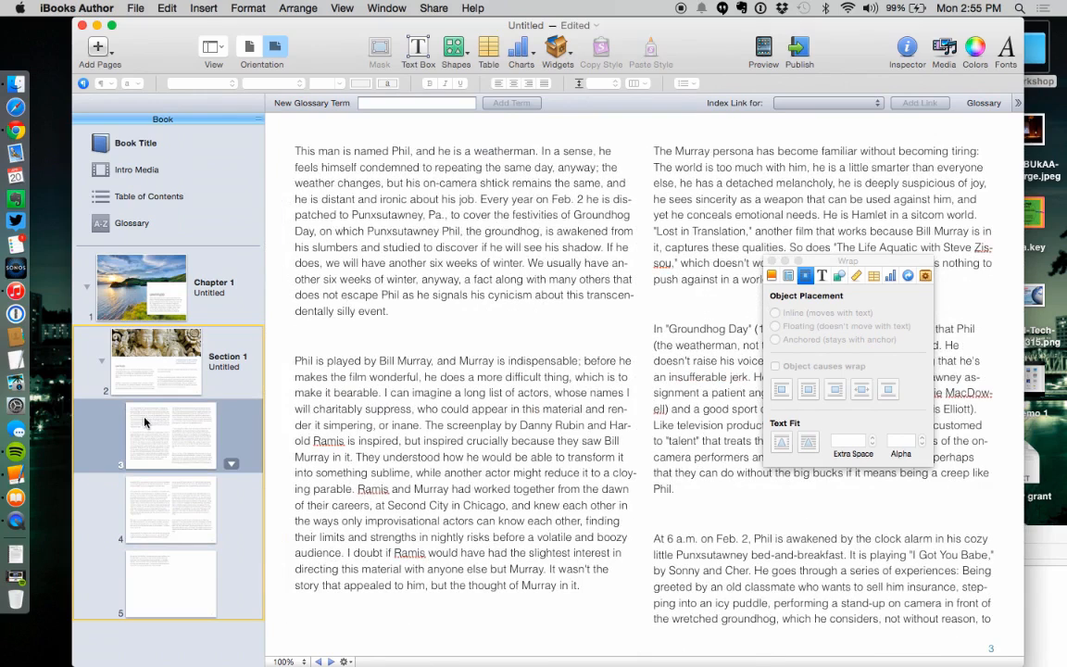
pyautogui.click(231, 465)
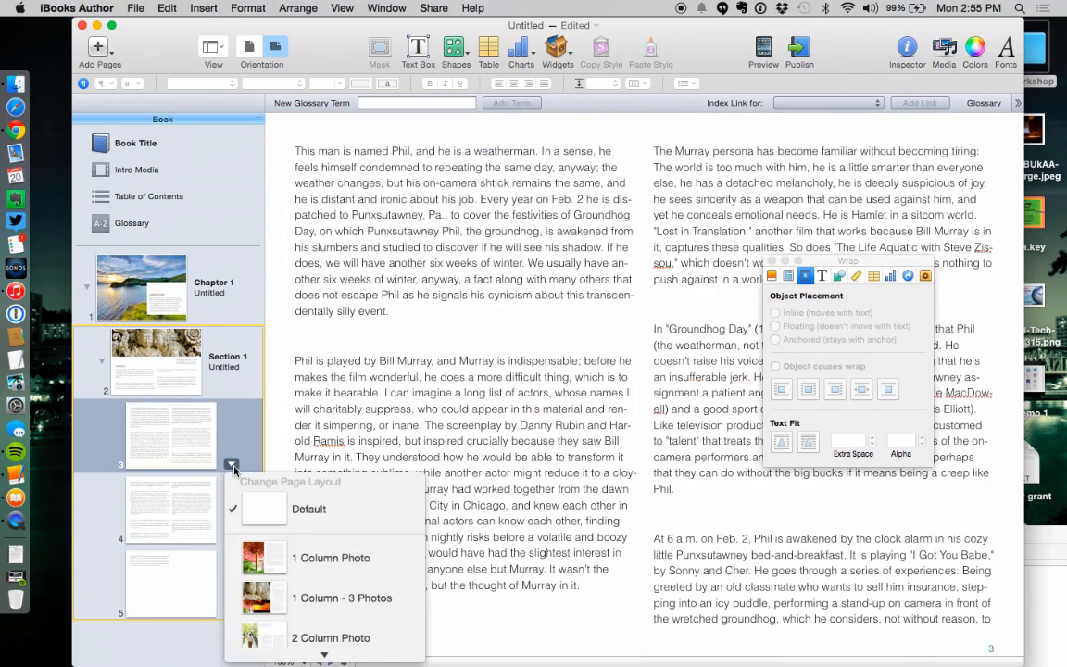
pyautogui.click(261, 560)
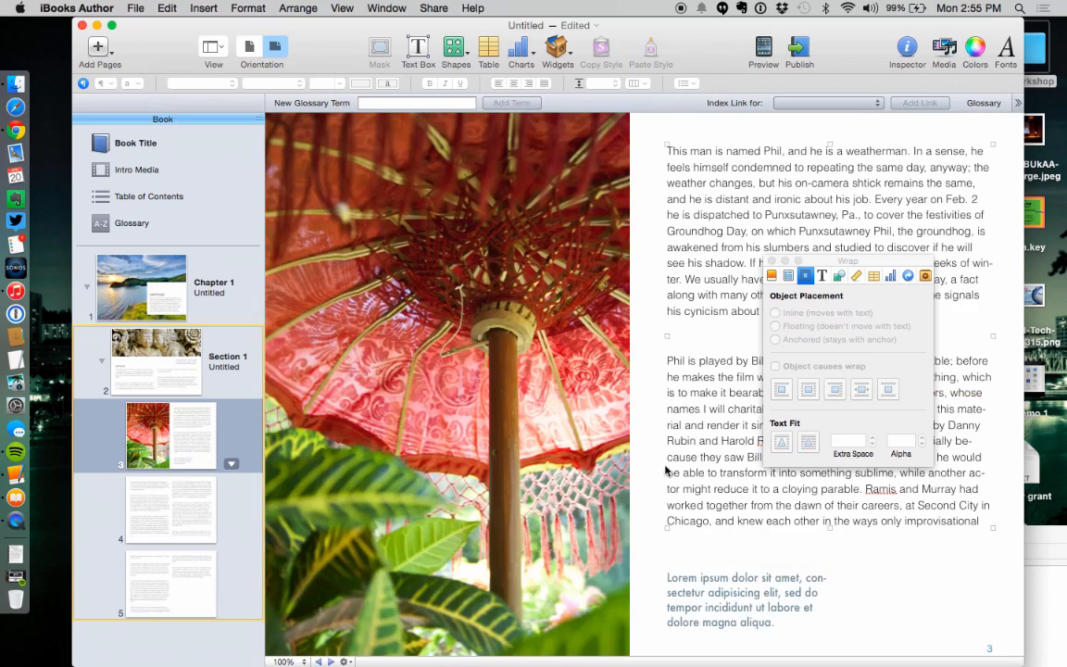
# Replace page 3's umbrella placeholder photo with the "I'm proud...my part2.jpg" poster from the iBA workshop images folder
pyautogui.moveTo(820, 262); pyautogui.dragTo(975, 310)
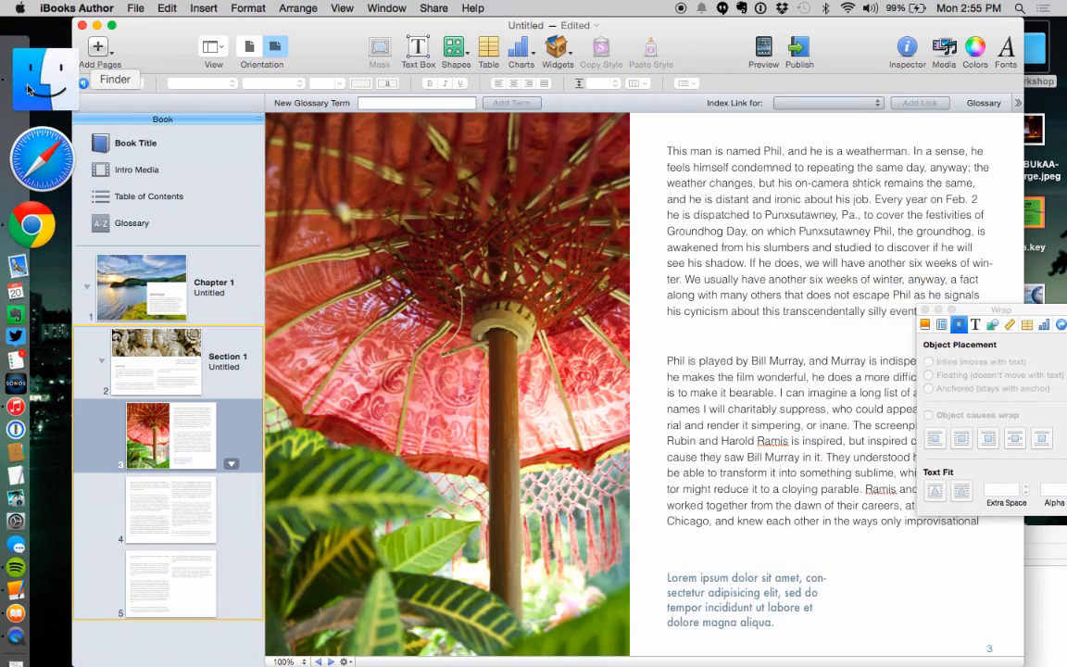
pyautogui.click(27, 90)
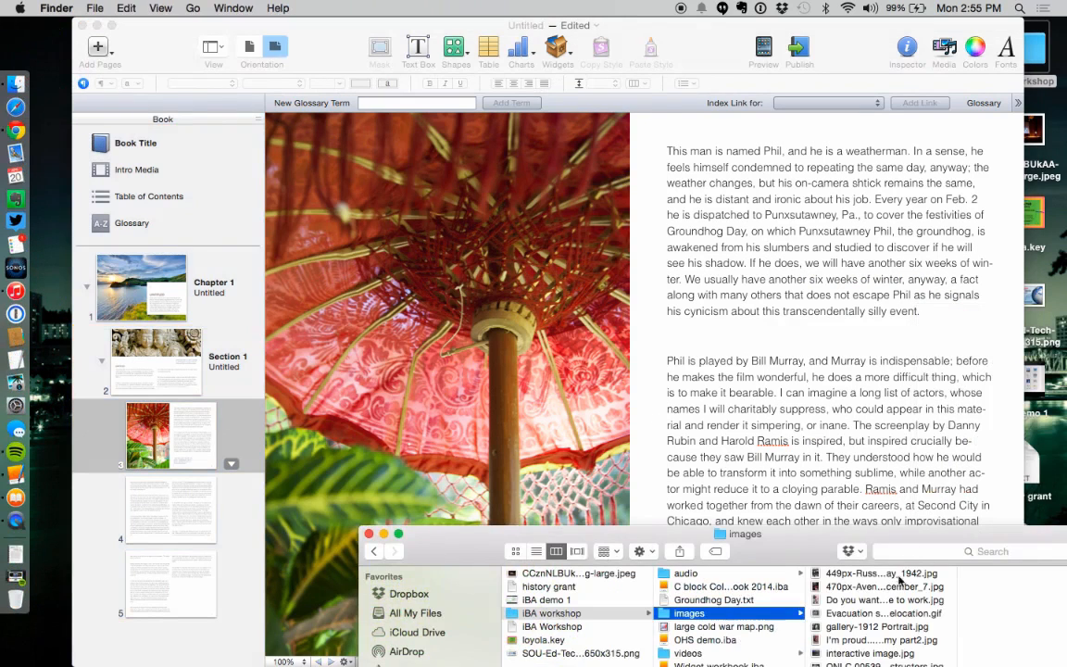
pyautogui.moveTo(861, 642); pyautogui.dragTo(485, 366)
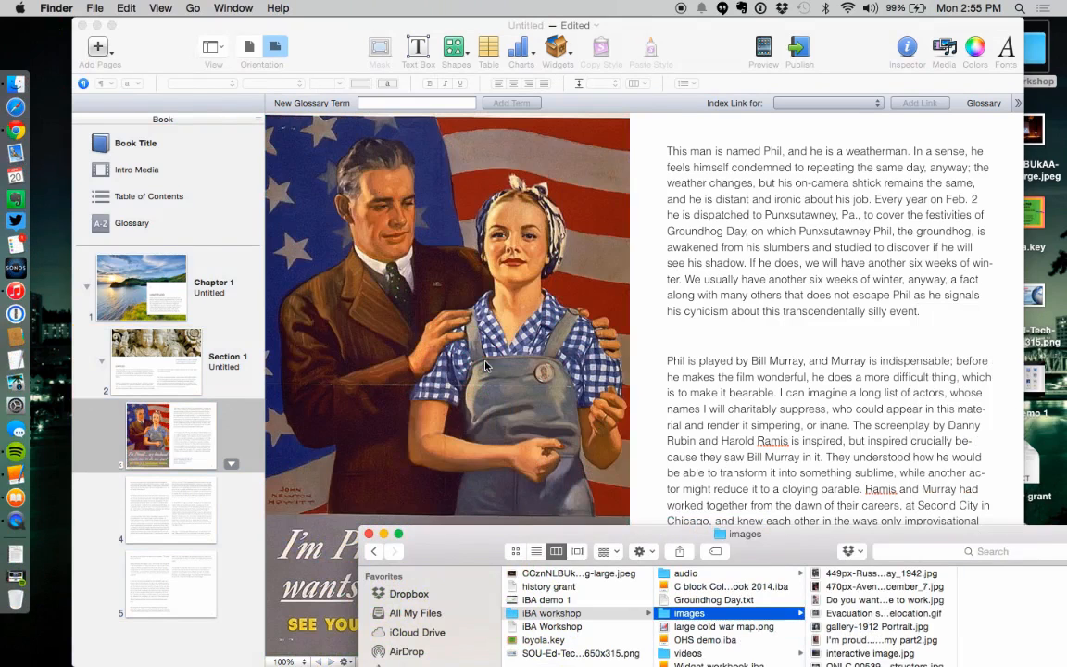
pyautogui.moveTo(456, 540); pyautogui.dragTo(844, 341)
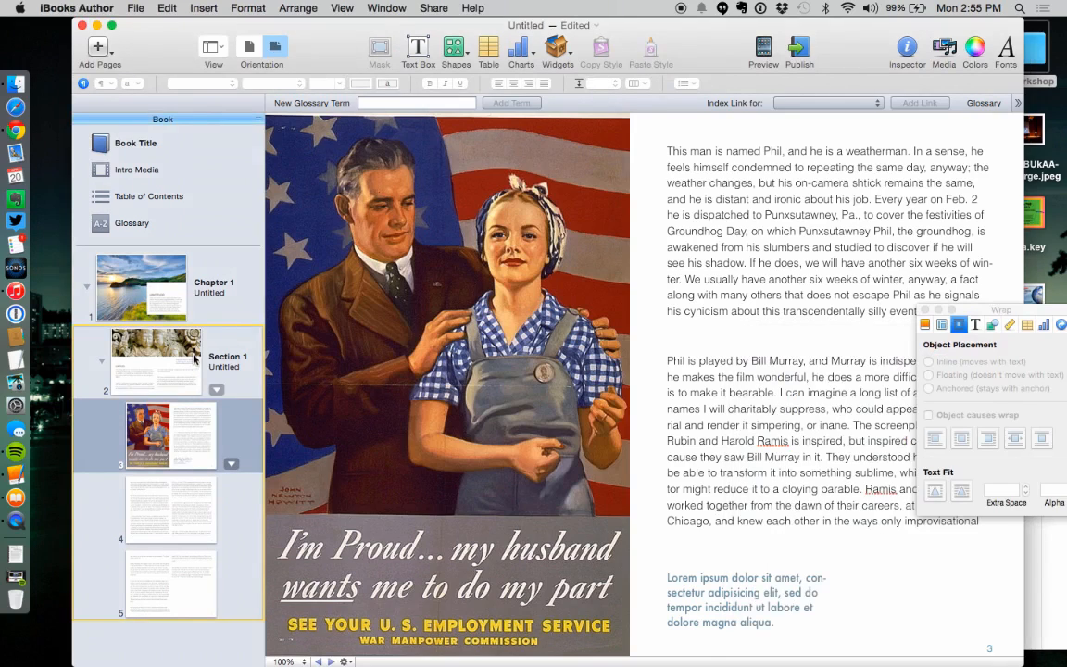
# Undo the poster drop and the 1 Column Photo layout on page 3
pyautogui.click(168, 9)
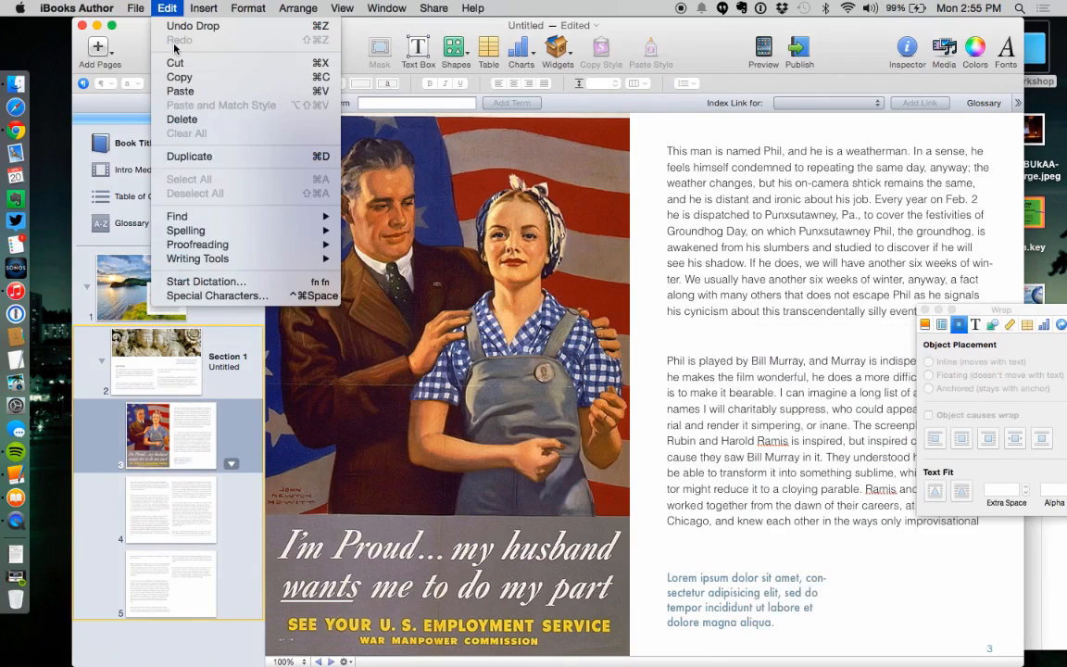
pyautogui.click(180, 26)
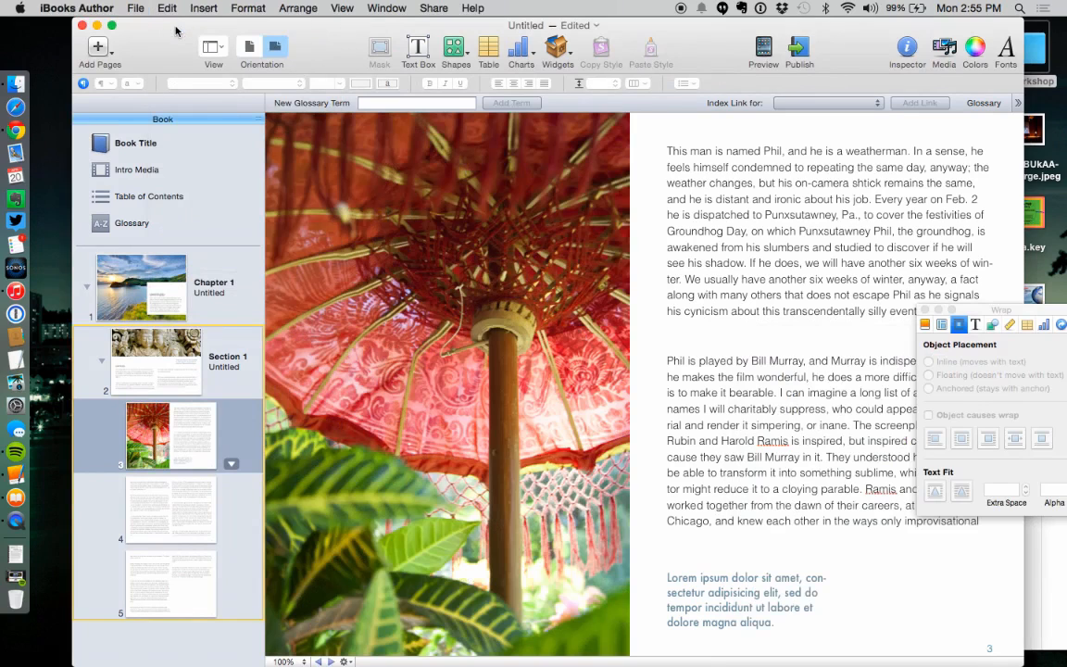
pyautogui.click(167, 8)
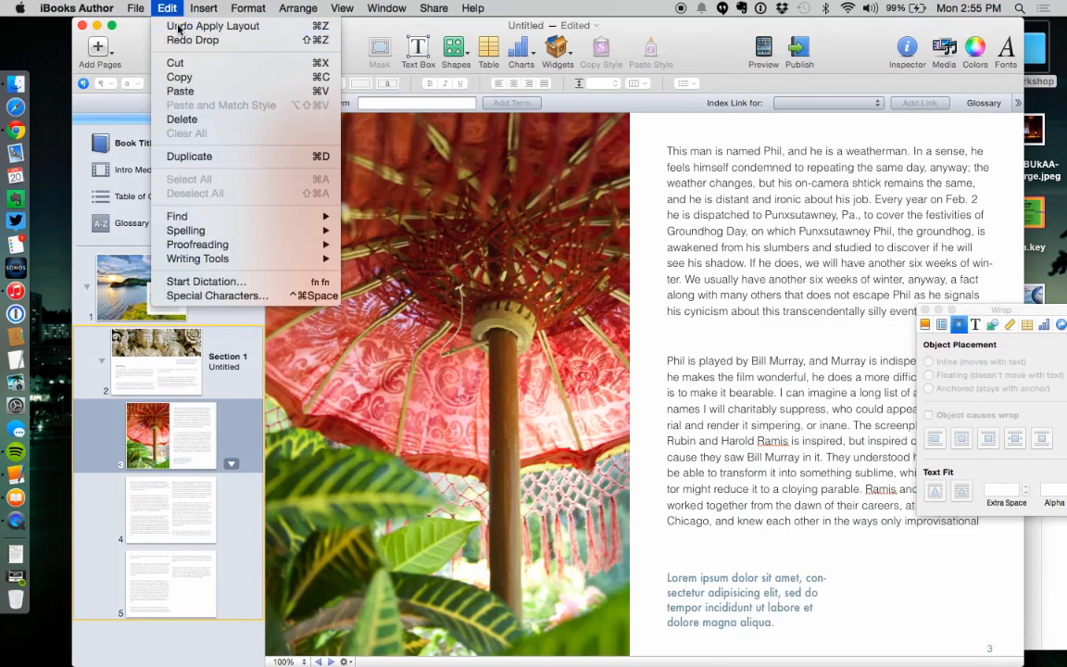
pyautogui.click(178, 27)
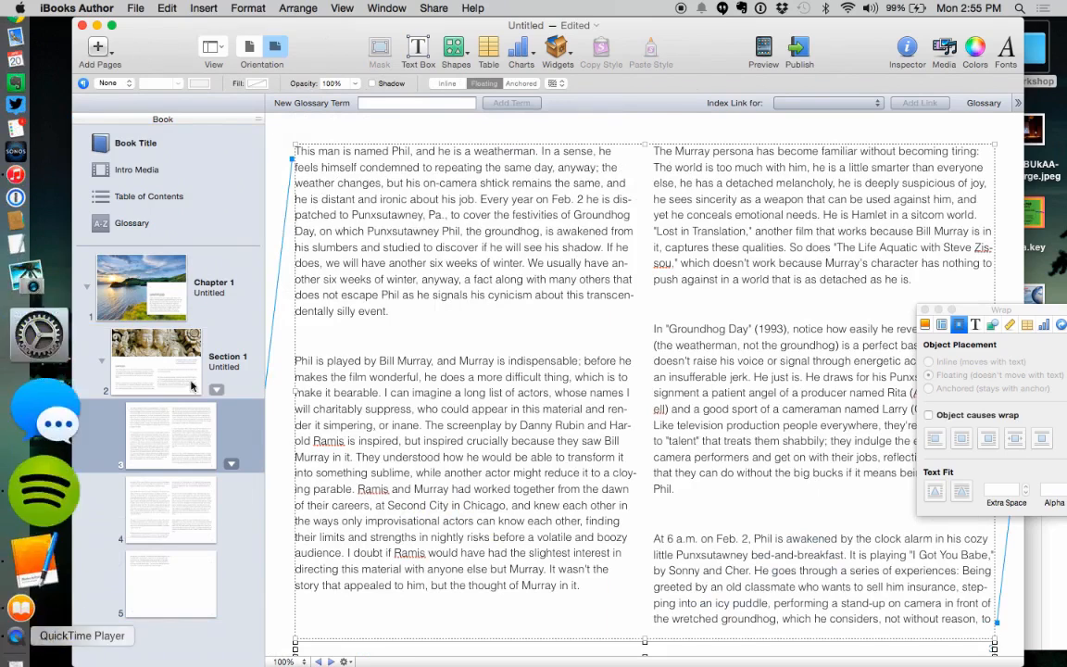
# Insert a Gallery widget on page 3 and fill it with the first four files from the iBA workshop images folder
pyautogui.click(558, 51)
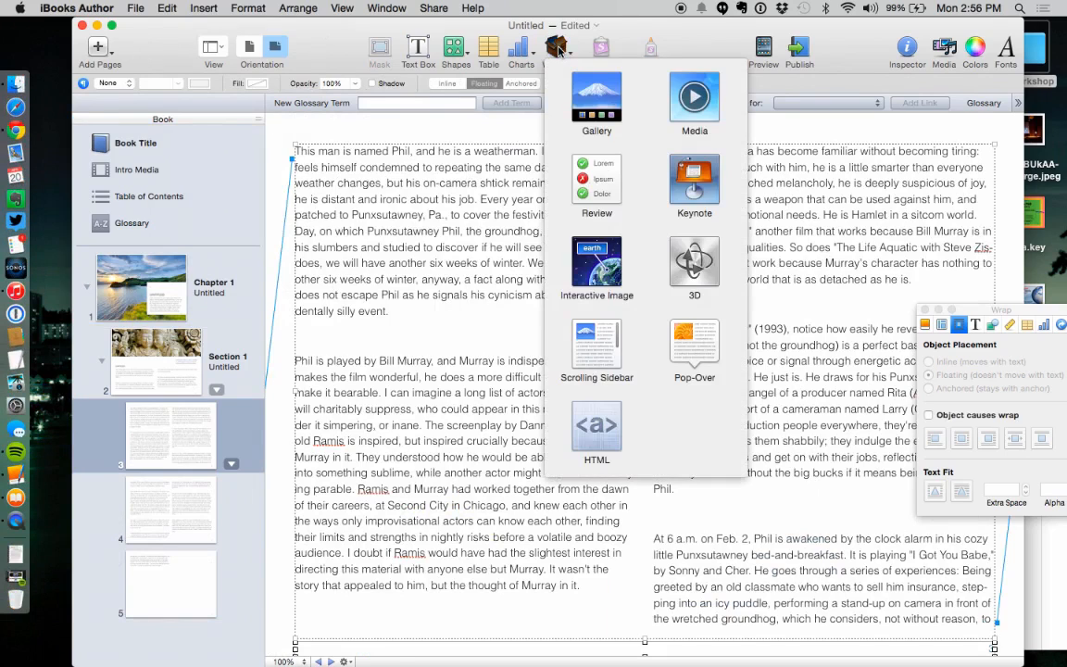
pyautogui.click(580, 95)
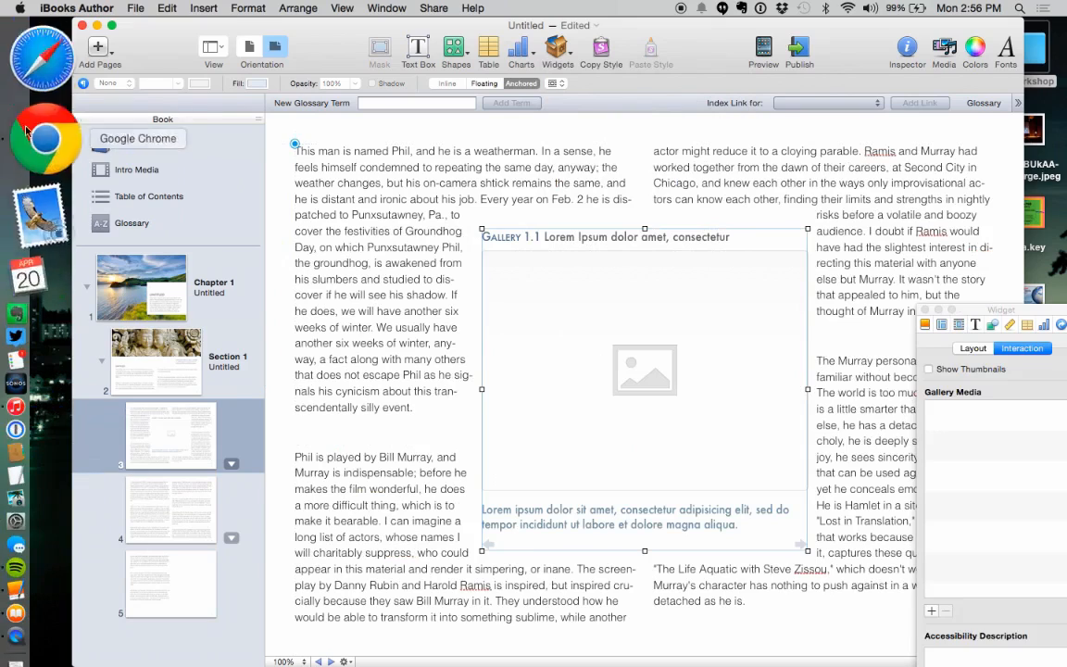
pyautogui.click(15, 84)
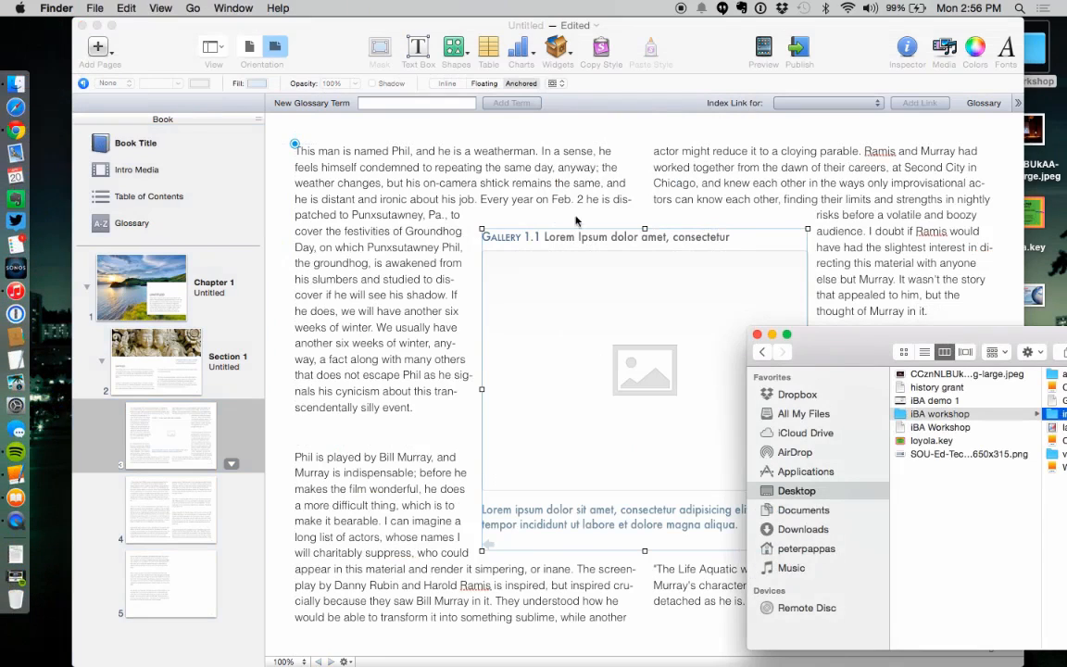
pyautogui.moveTo(841, 341); pyautogui.dragTo(82, 382)
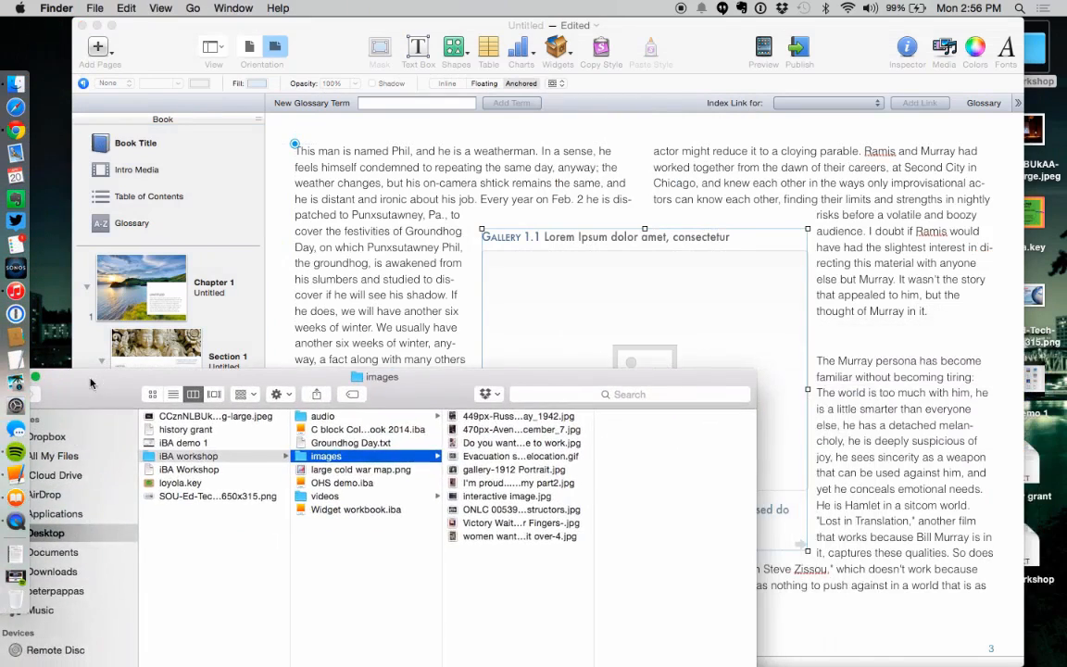
pyautogui.click(482, 415)
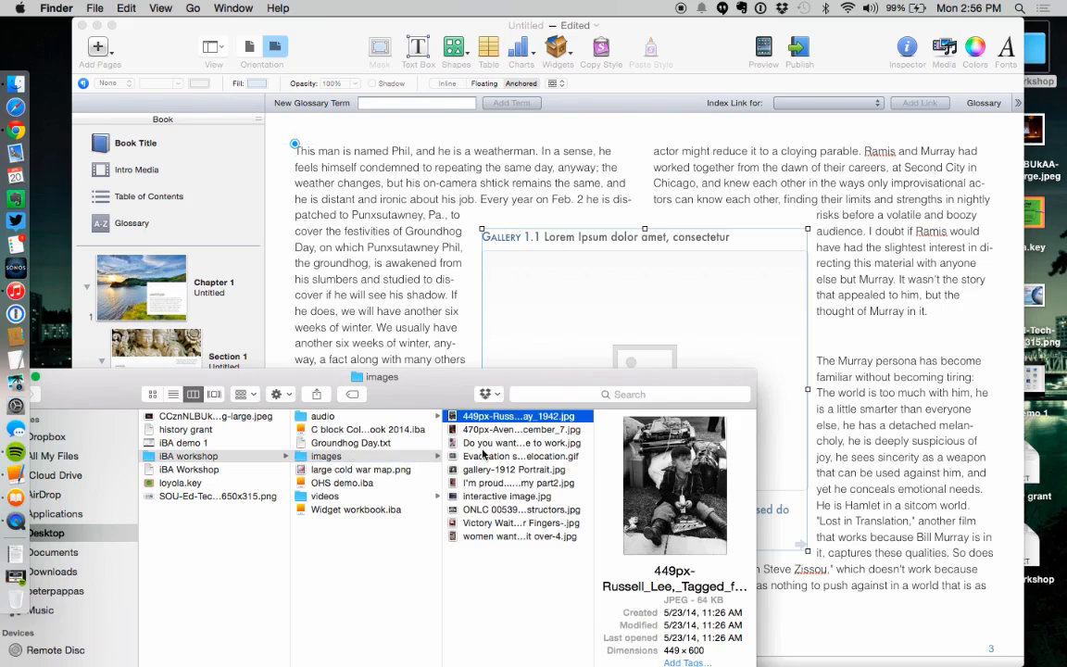
pyautogui.keyDown('shift'); pyautogui.click(483, 457); pyautogui.keyUp('shift')
pyautogui.moveTo(482, 460); pyautogui.dragTo(556, 333)
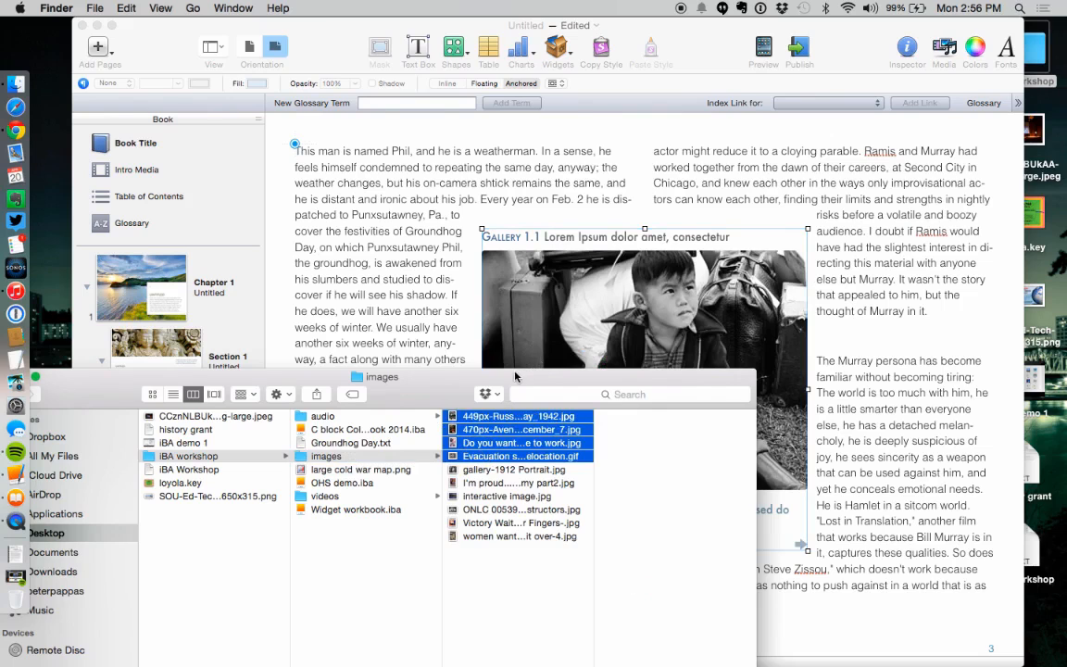
pyautogui.click(450, 324)
# Show thumbnails in the Gallery 1.1 widget and move the widget to the top of page 3's first column
pyautogui.click(619, 400)
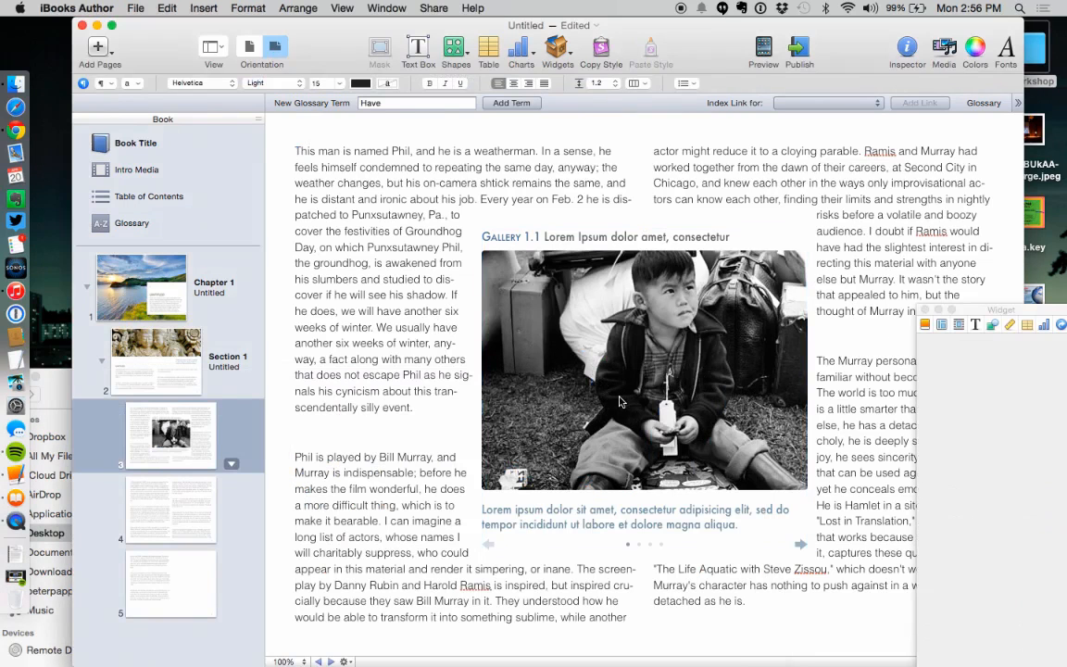
pyautogui.moveTo(882, 280); pyautogui.dragTo(896, 146)
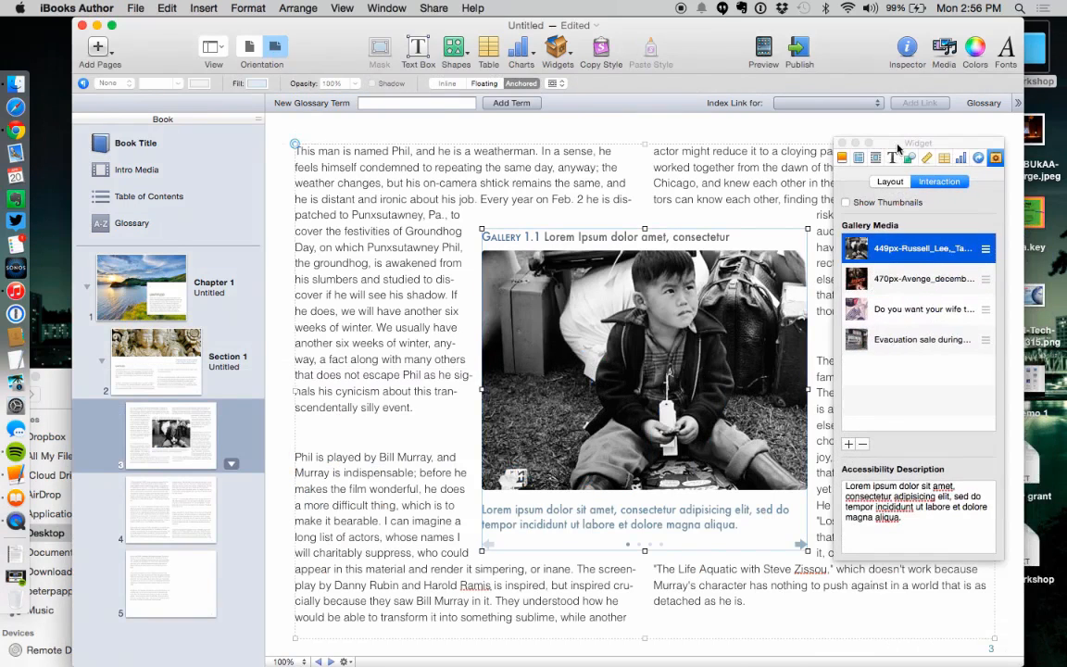
pyautogui.click(845, 202)
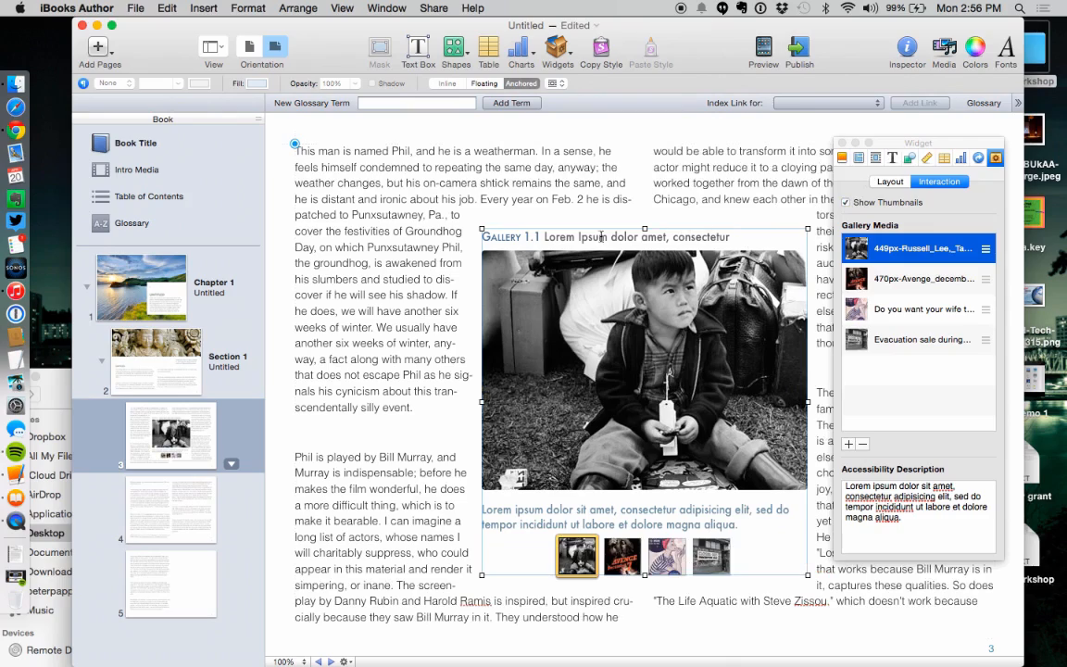
pyautogui.moveTo(574, 251); pyautogui.dragTo(388, 163)
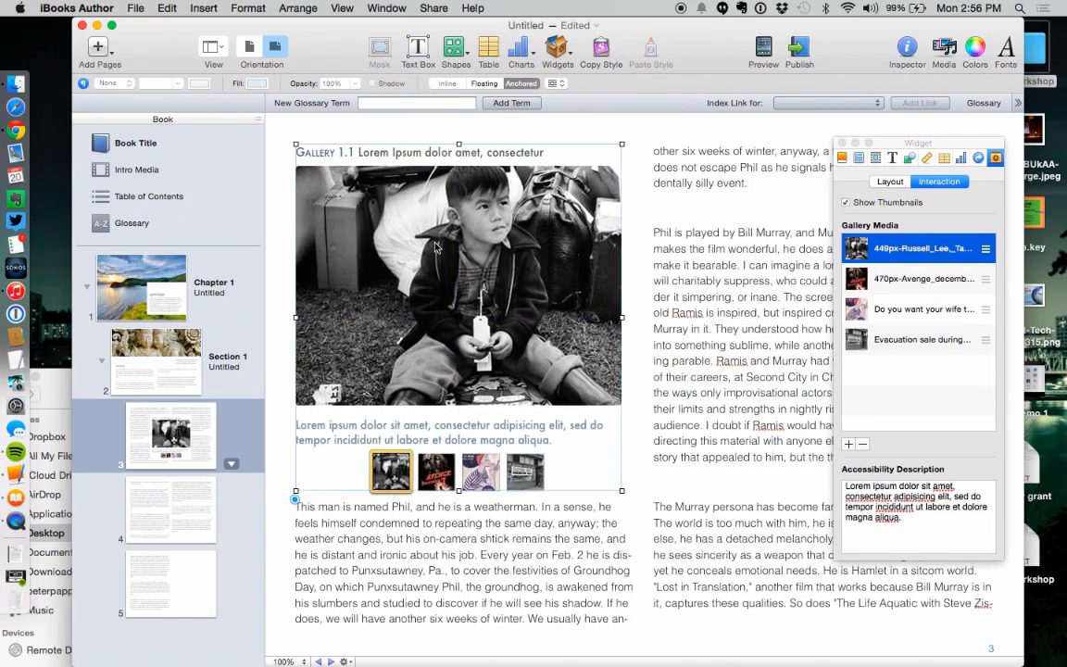
# Browse the gallery's images and move the "Do you want your wife to work" poster to first place in the gallery order
pyautogui.click(442, 478)
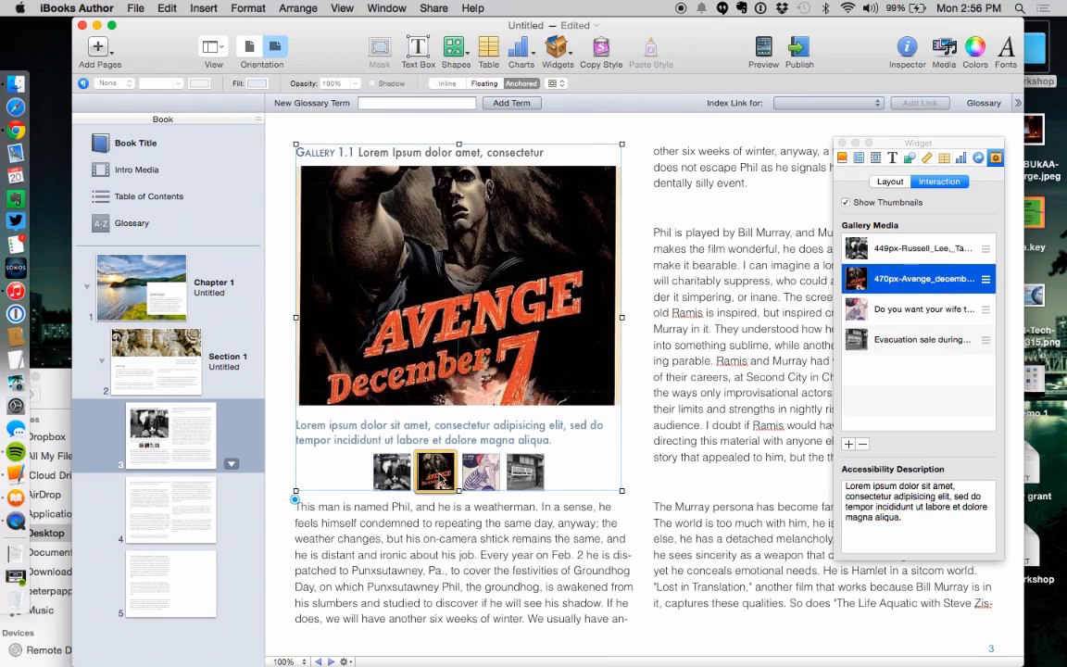
pyautogui.click(486, 482)
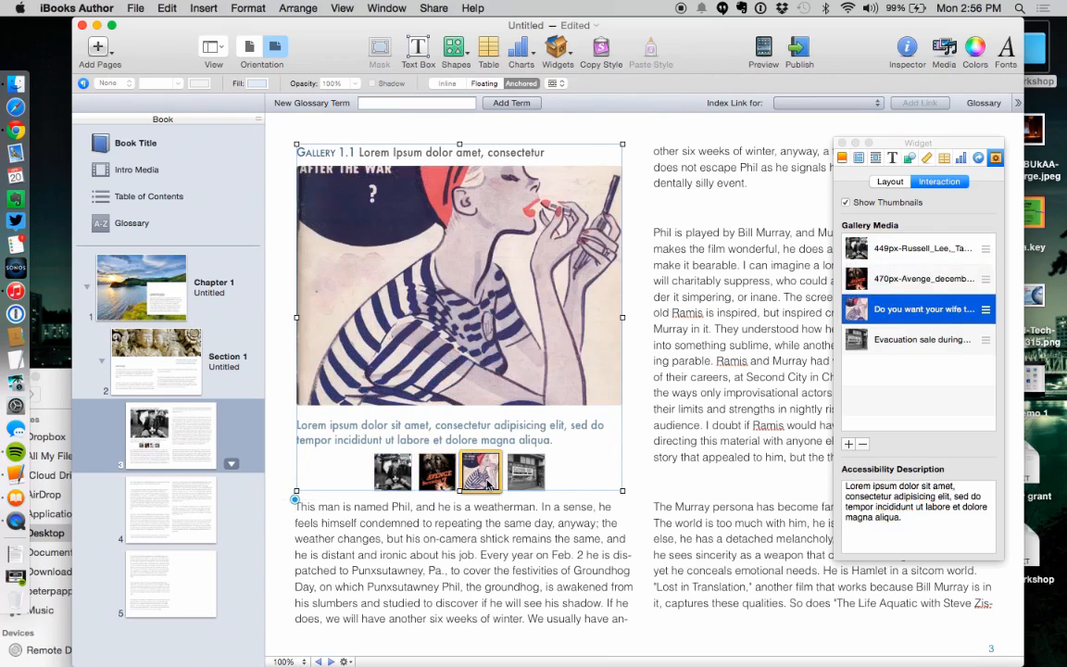
pyautogui.click(443, 432)
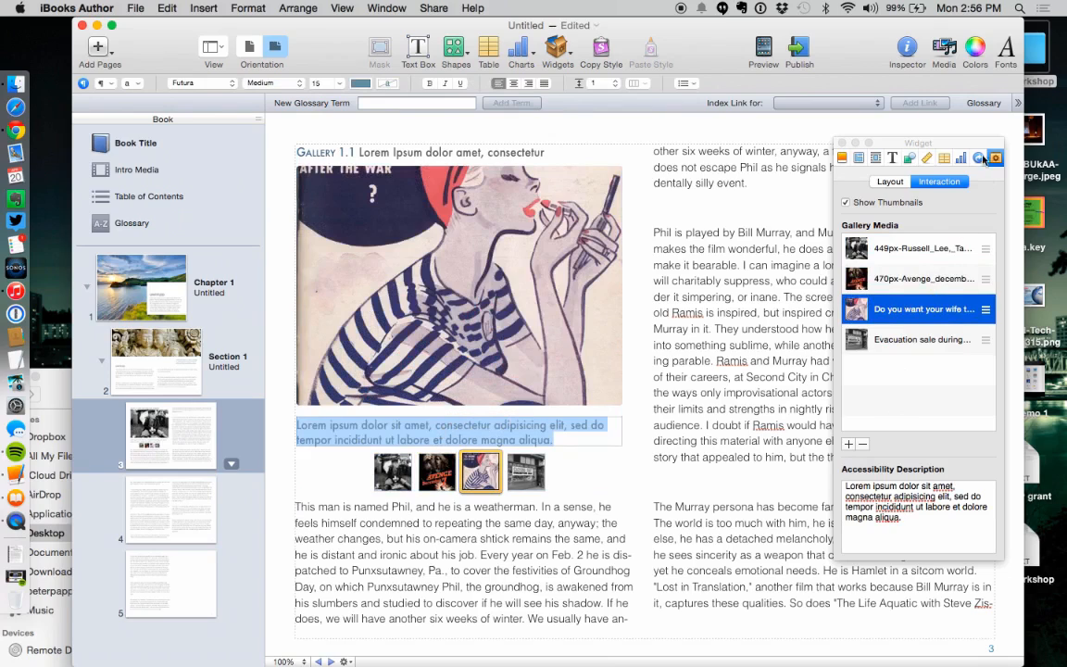
pyautogui.moveTo(912, 142); pyautogui.dragTo(764, 154)
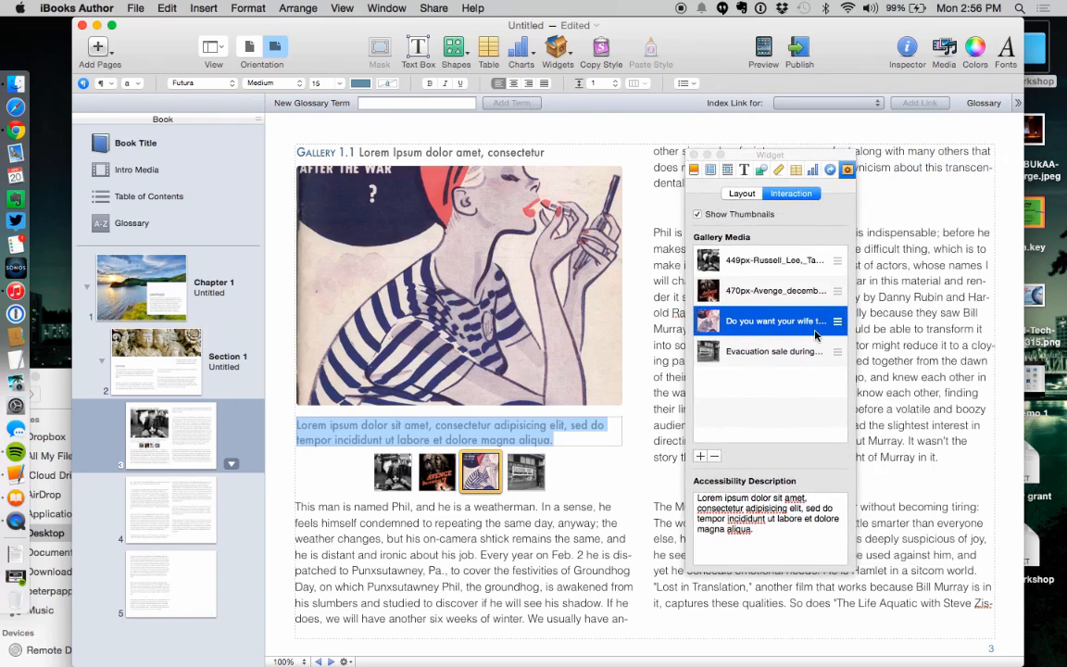
pyautogui.moveTo(837, 321); pyautogui.dragTo(835, 248)
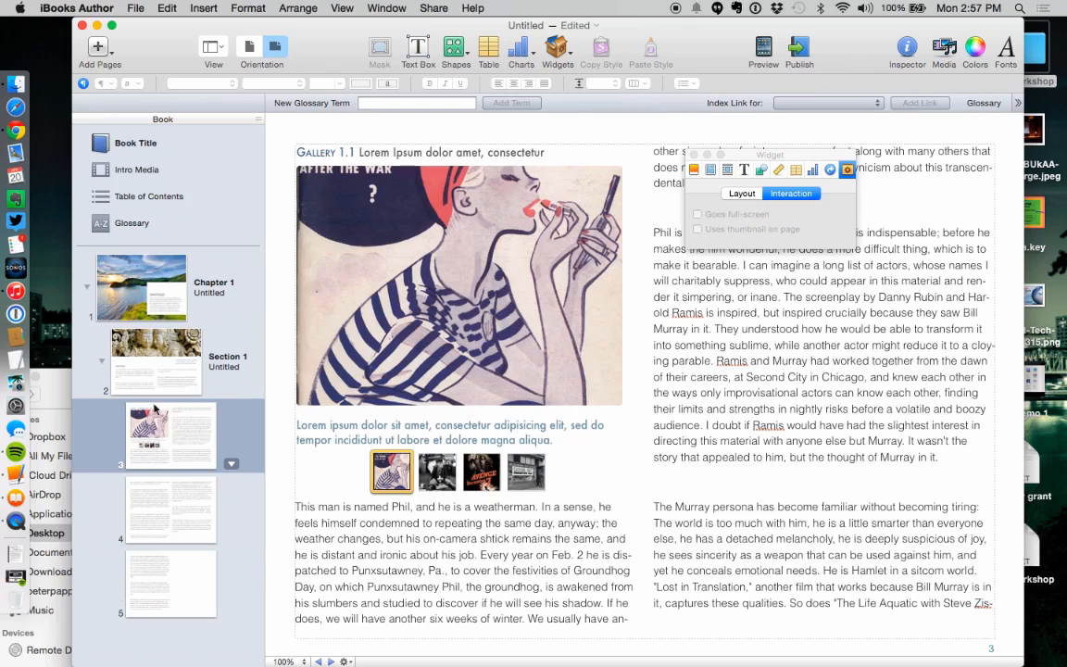
# Change Section 1's layout on page 2 to Section 1 Column - Photo
pyautogui.click(153, 374)
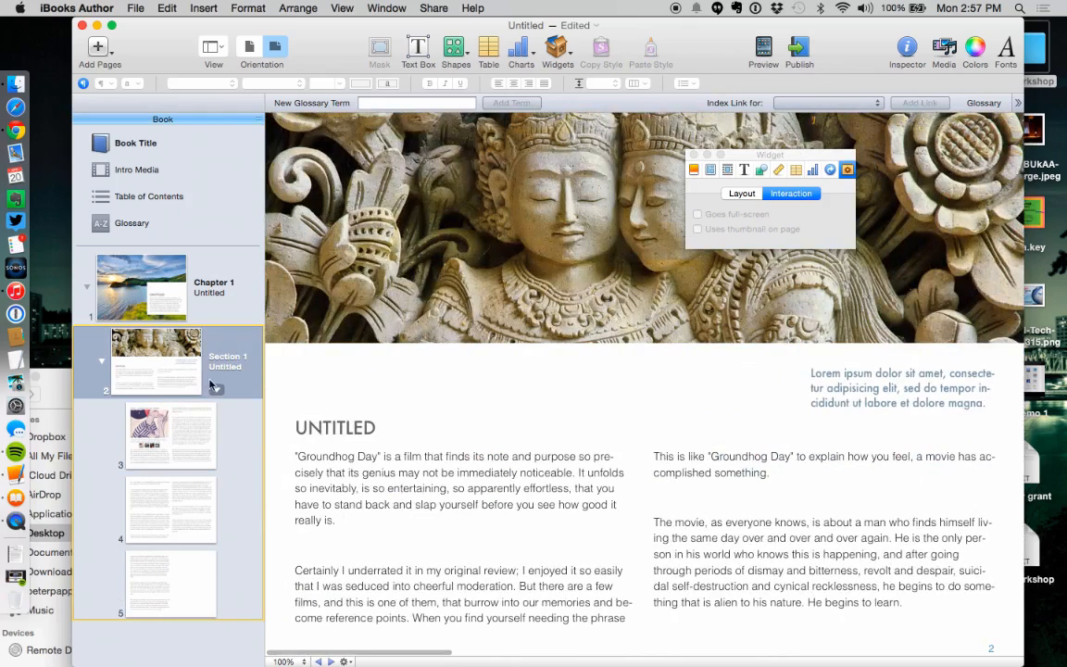
pyautogui.click(216, 390)
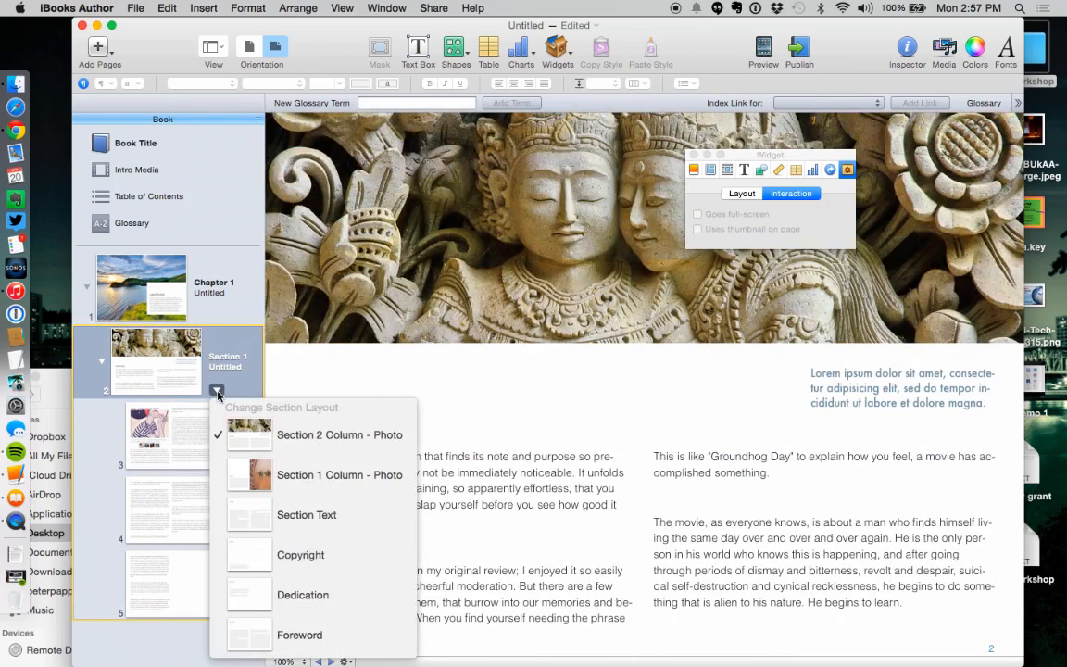
pyautogui.click(245, 477)
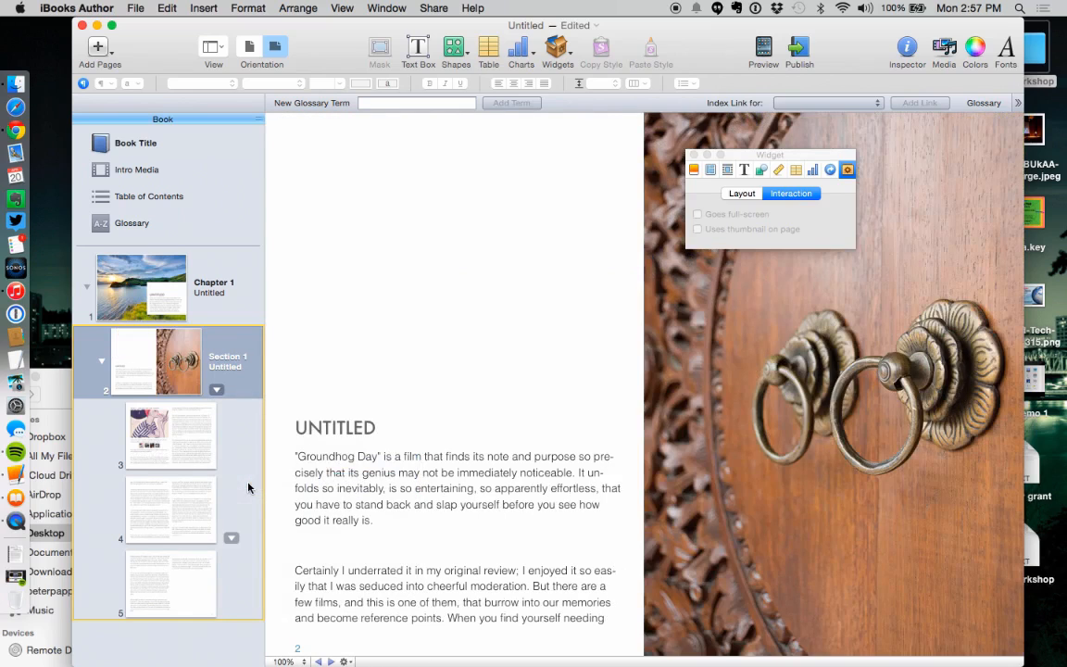
# Replace the door-handle photo on page 2 with the Victory Waits on Your Fingers poster from the images folder
pyautogui.click(53, 388)
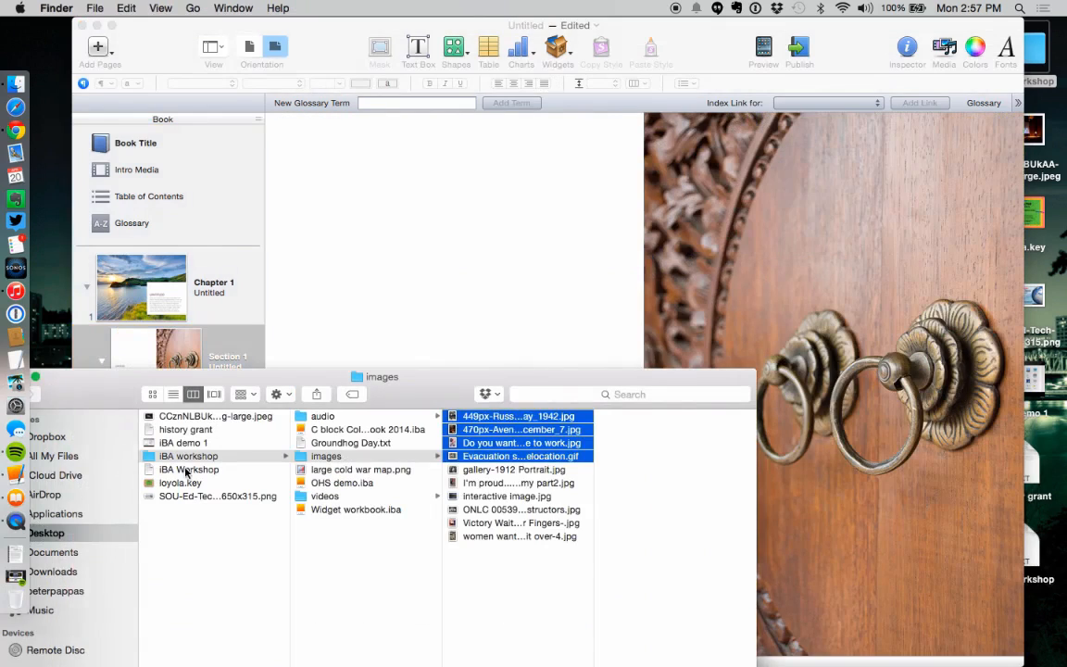
pyautogui.click(471, 523)
pyautogui.moveTo(471, 526); pyautogui.dragTo(771, 332)
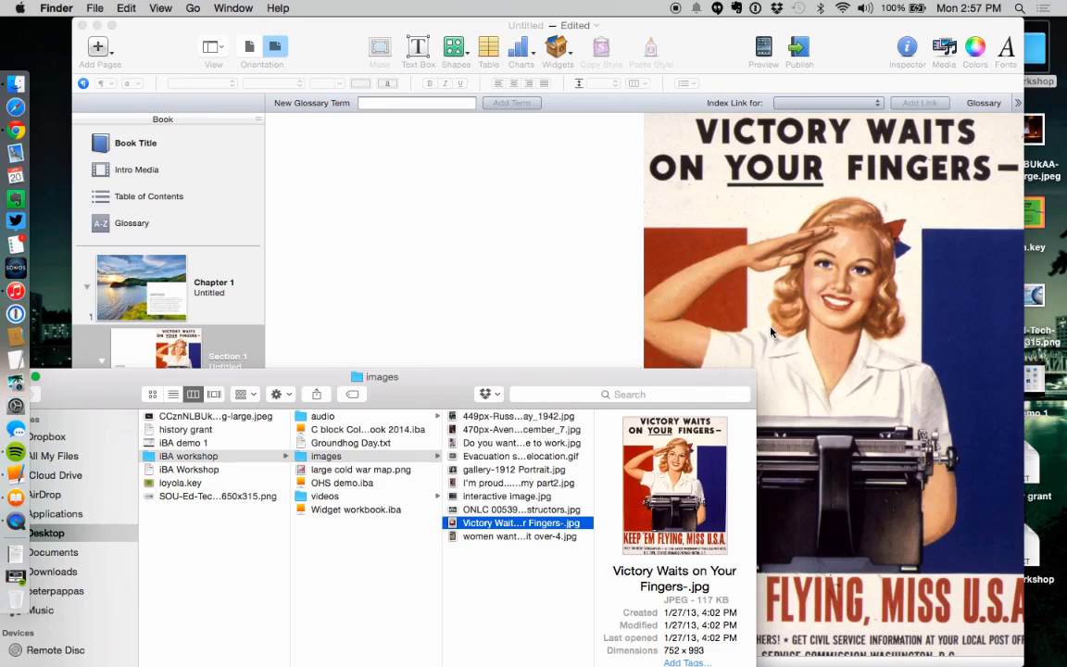
pyautogui.click(433, 162)
# Change page 4's layout to 1 Column - 3 Photos
pyautogui.click(143, 512)
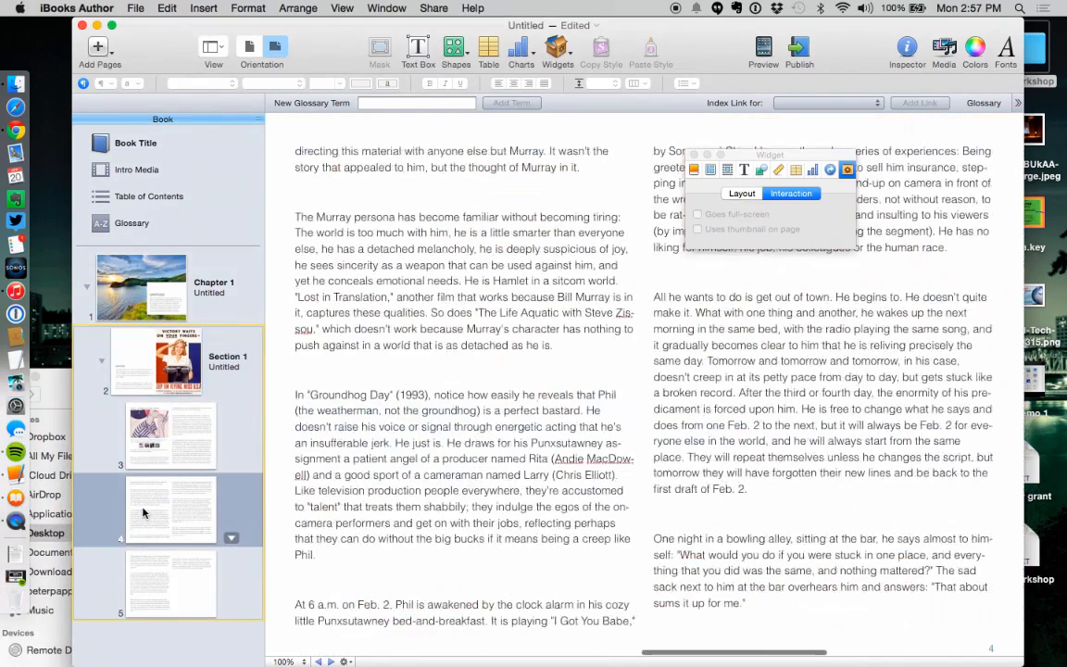
pyautogui.click(231, 537)
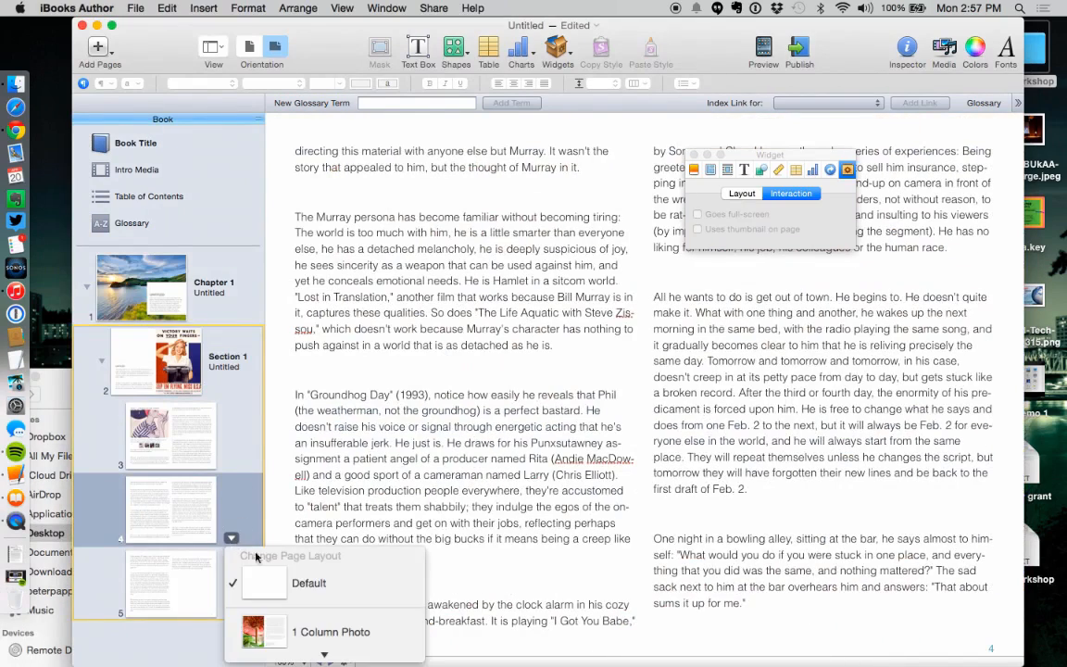
pyautogui.scroll(-3, 283, 576)
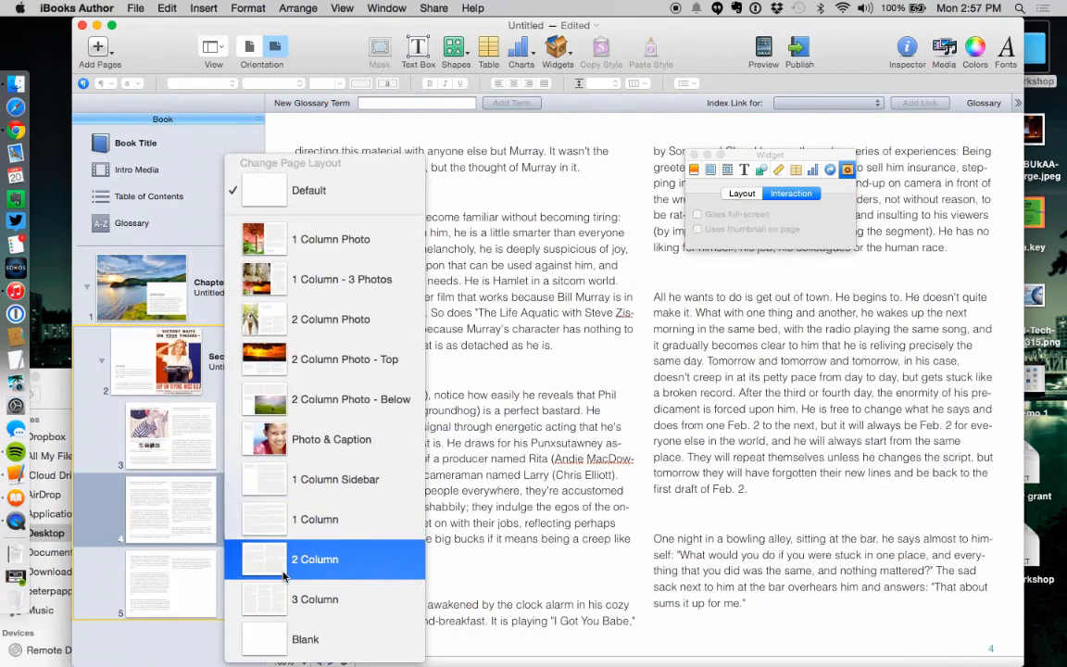
pyautogui.click(267, 280)
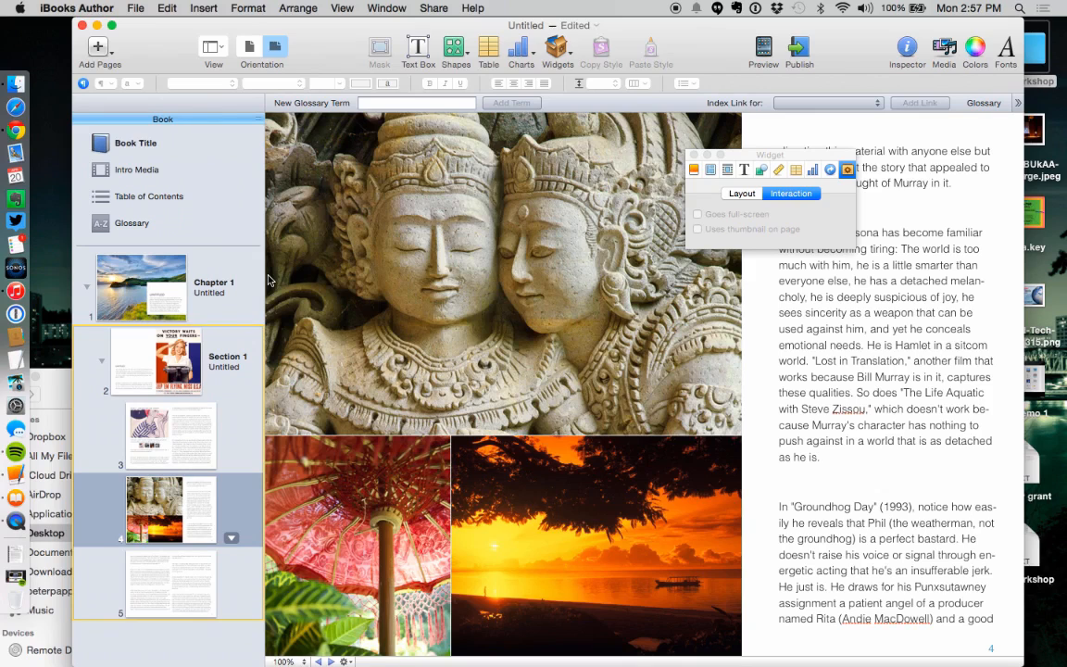
# Replace page 4's large statue photo with the first 449px-Russ image from the images folder and move the Finder window clear of the page
pyautogui.click(44, 372)
pyautogui.moveTo(481, 422); pyautogui.dragTo(478, 317)
pyautogui.moveTo(456, 379); pyautogui.dragTo(498, 523)
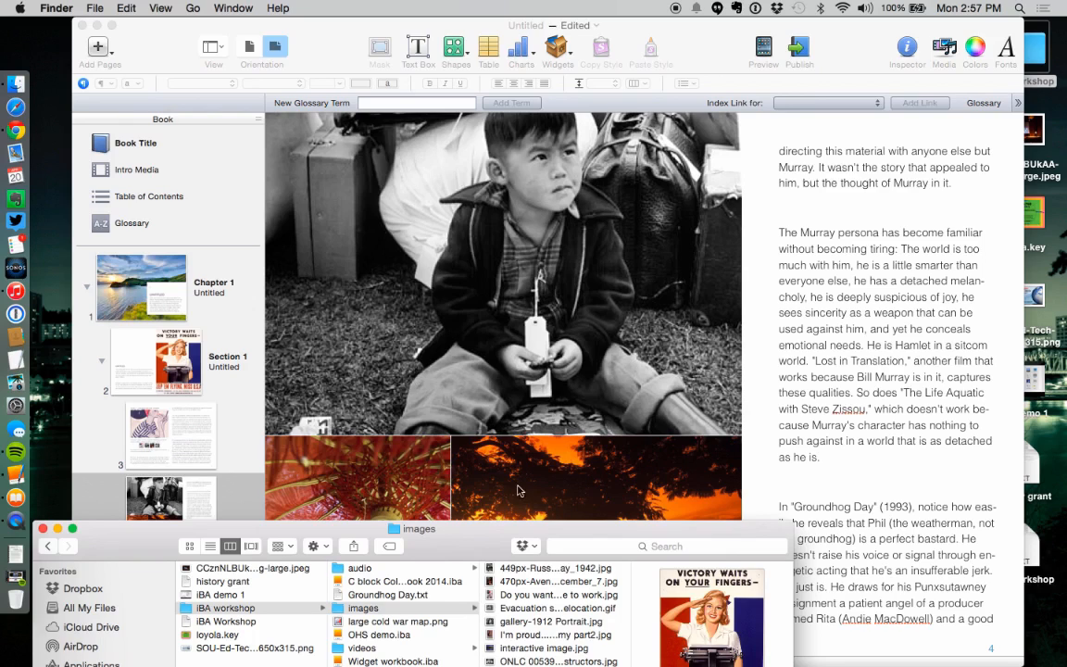
# Preview the book in iBooks, page through the chapter, try page 3's gallery thumbnails, and close the preview and library
pyautogui.click(765, 58)
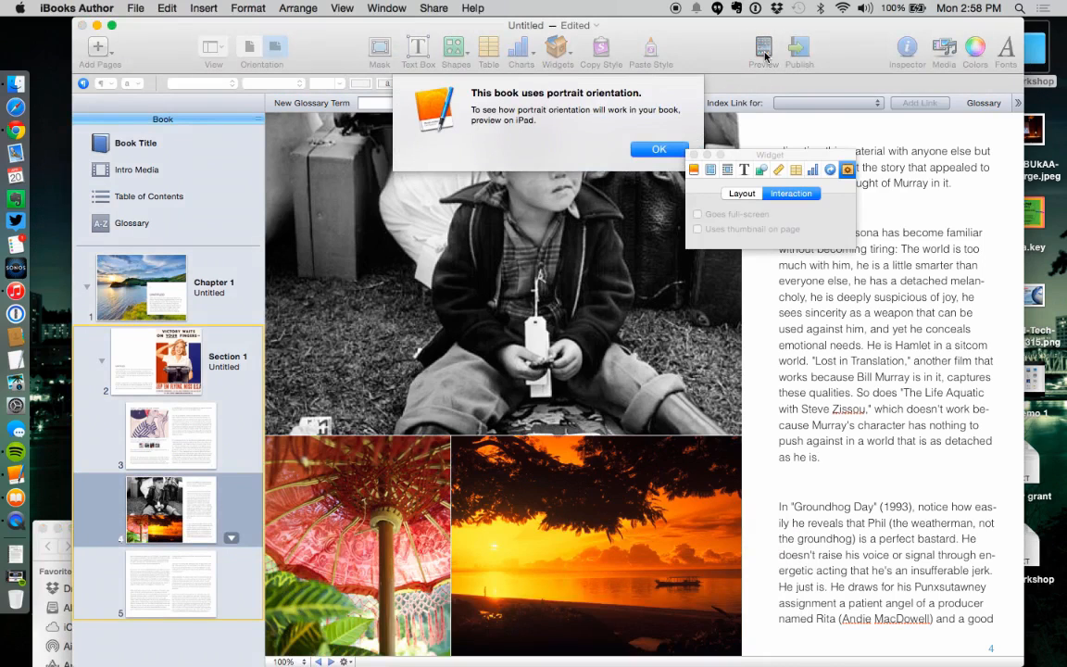
pyautogui.click(657, 150)
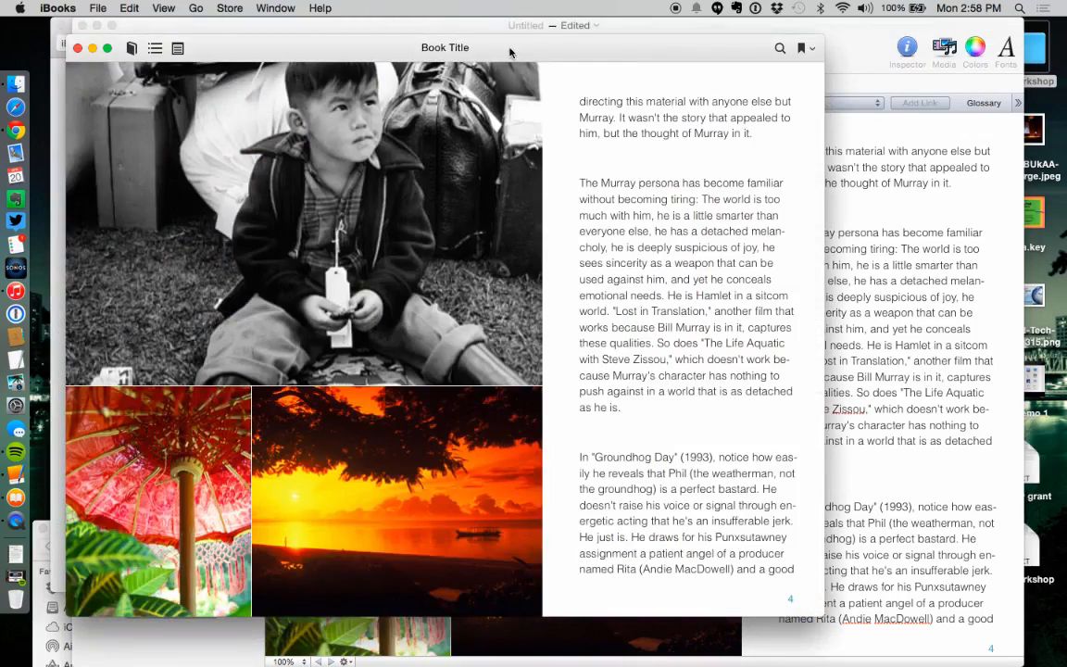
pyautogui.moveTo(388, 41); pyautogui.dragTo(633, 40)
pyautogui.press('Left')
pyautogui.press('Left')
pyautogui.press('Left')
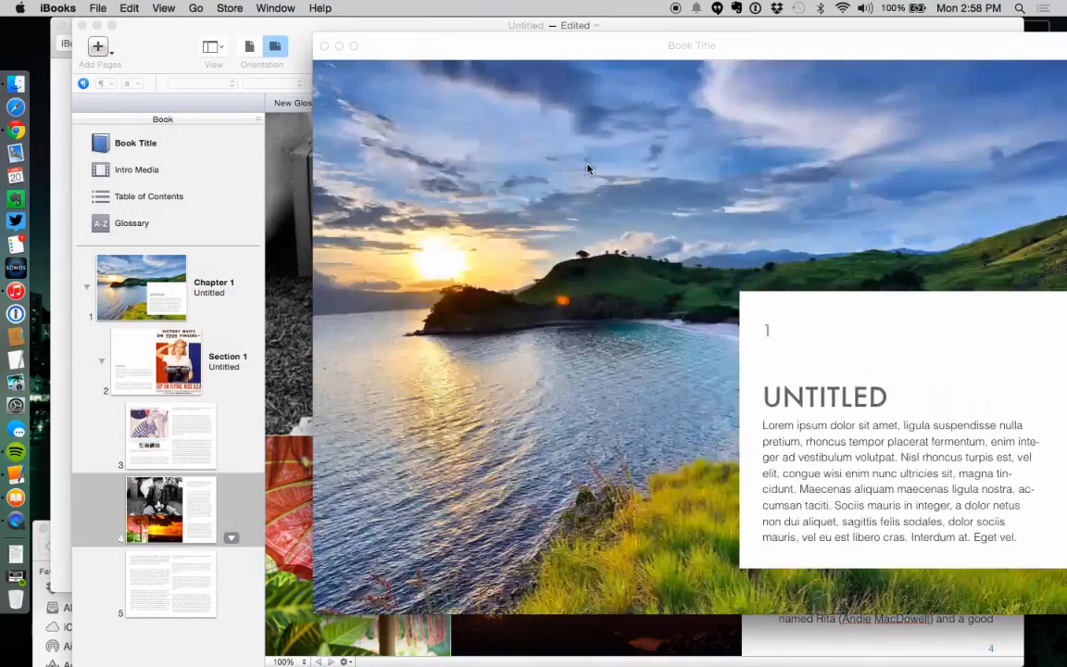
pyautogui.press('Right')
pyautogui.press('Right')
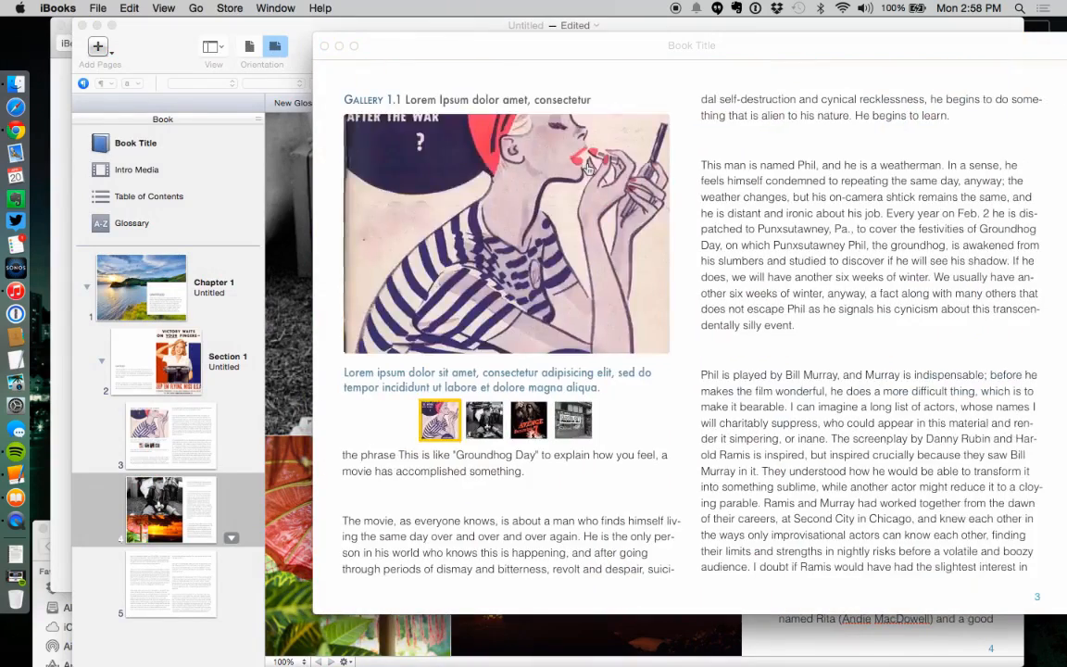
pyautogui.click(562, 421)
pyautogui.click(537, 419)
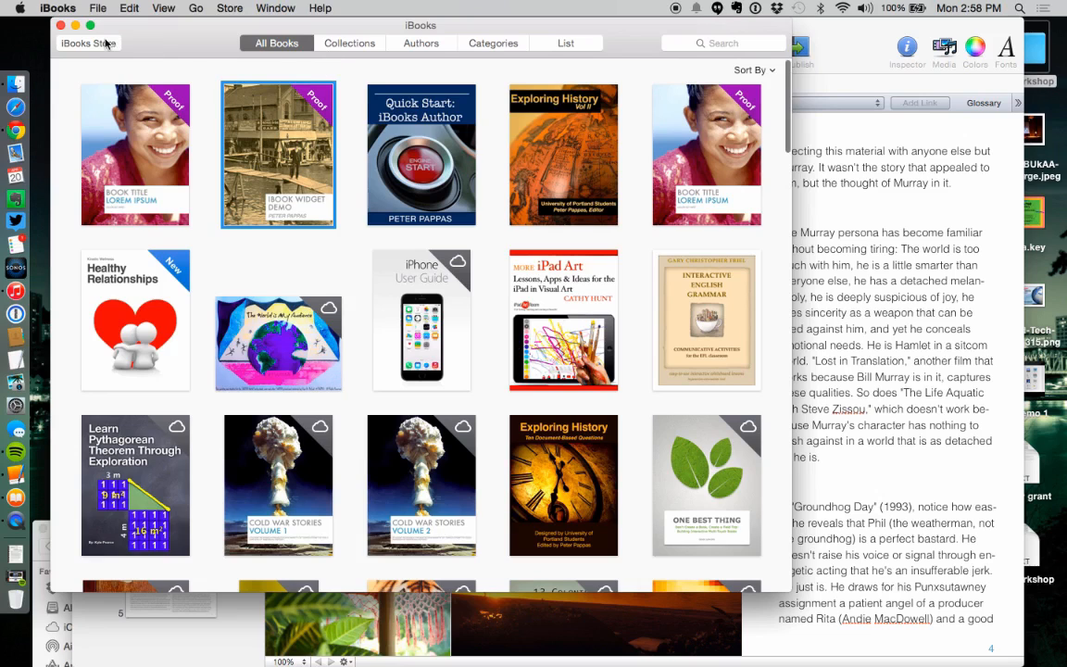
pyautogui.click(60, 26)
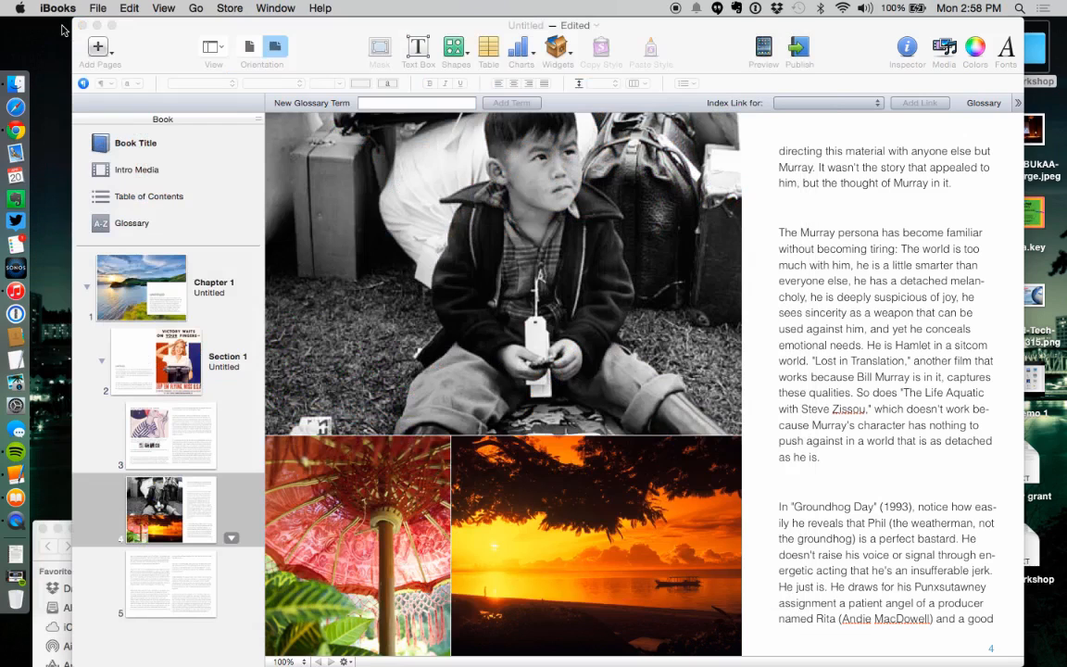
# Add Angry Birds.m4v from the workshop's videos folder as the book's intro media
pyautogui.click(132, 172)
pyautogui.click(133, 174)
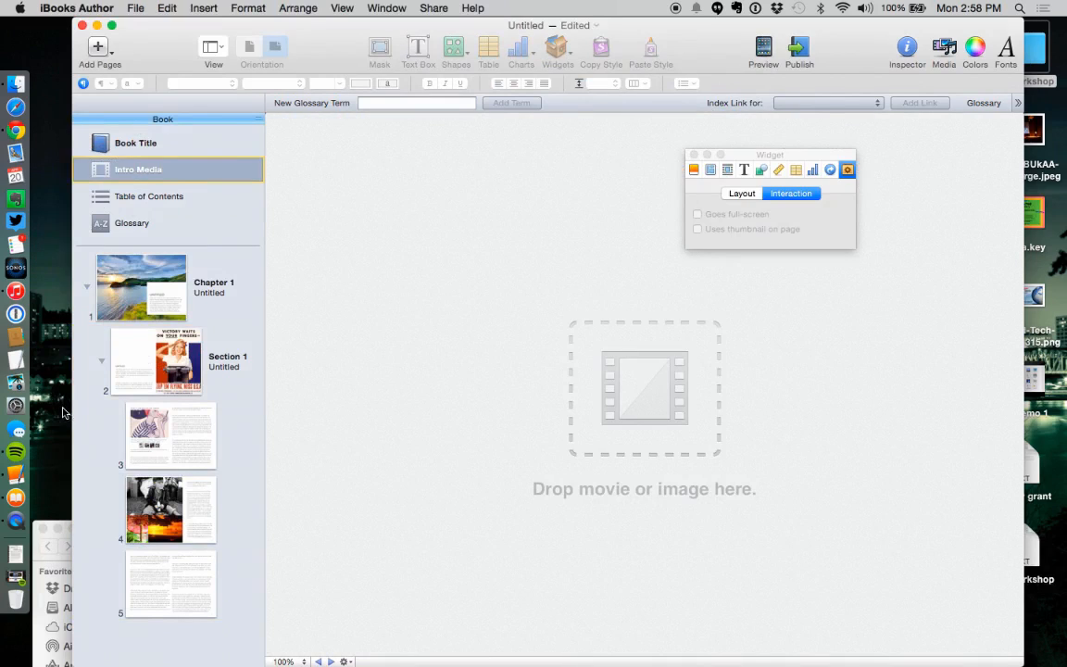
pyautogui.click(41, 539)
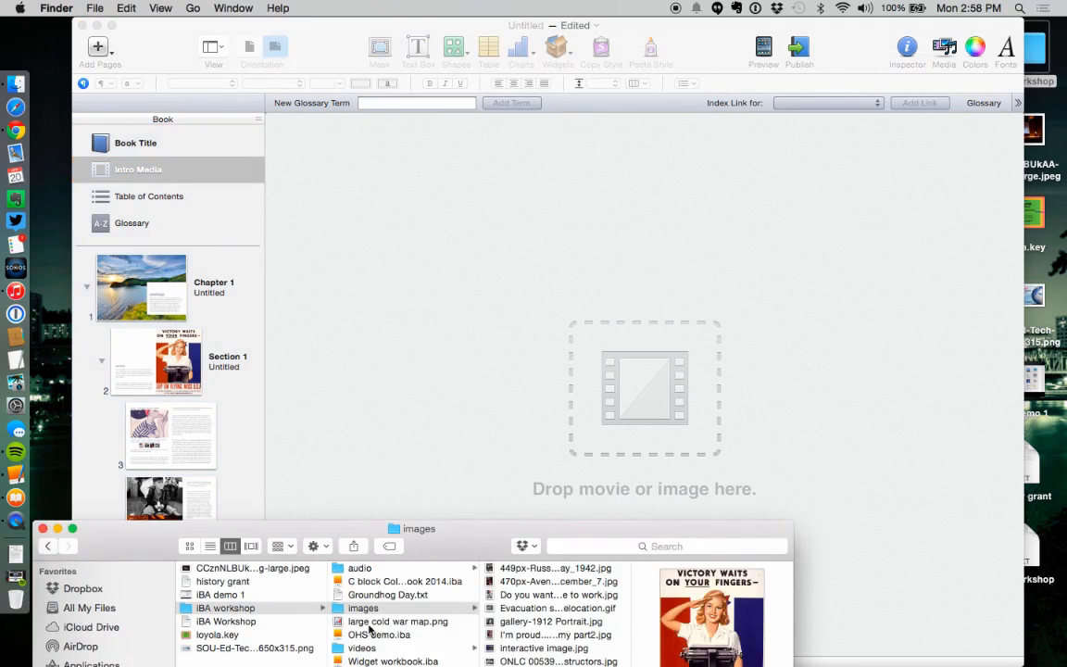
pyautogui.click(362, 650)
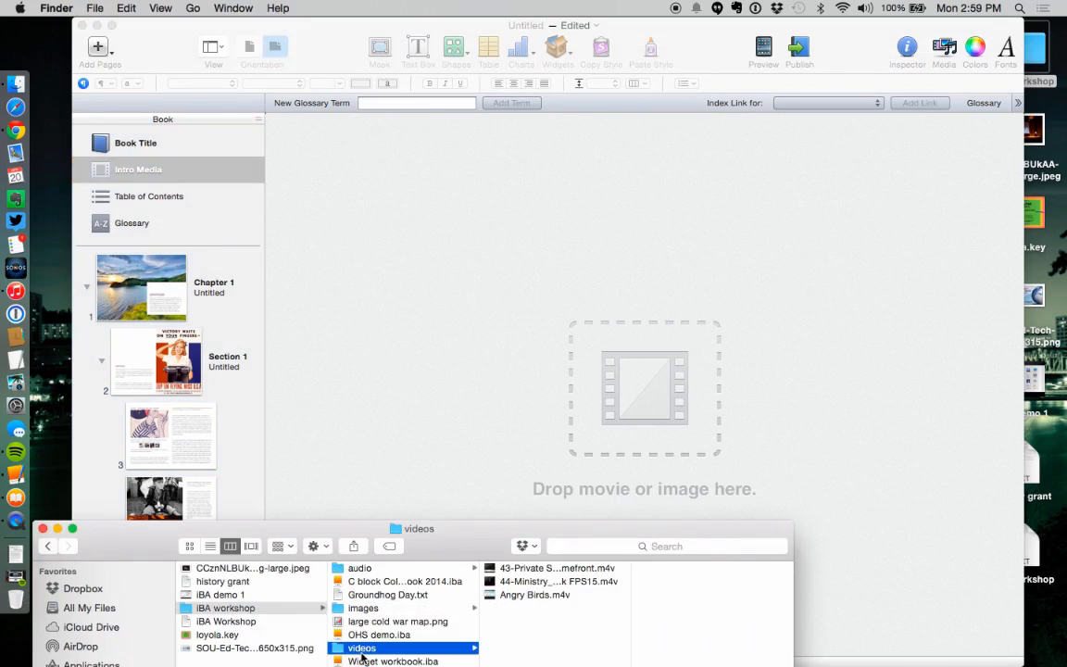
pyautogui.moveTo(511, 595); pyautogui.dragTo(602, 393)
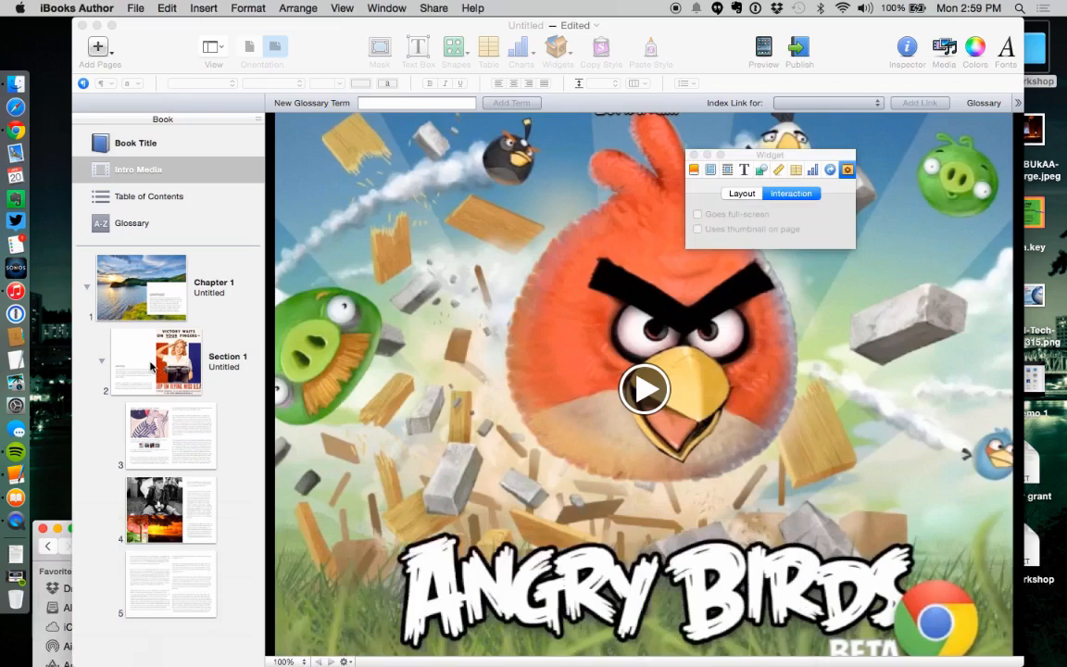
# Add "Groundhog" from page 2's text as a glossary term and set its definition to "lksLKAFGLASLRE"
pyautogui.click(151, 366)
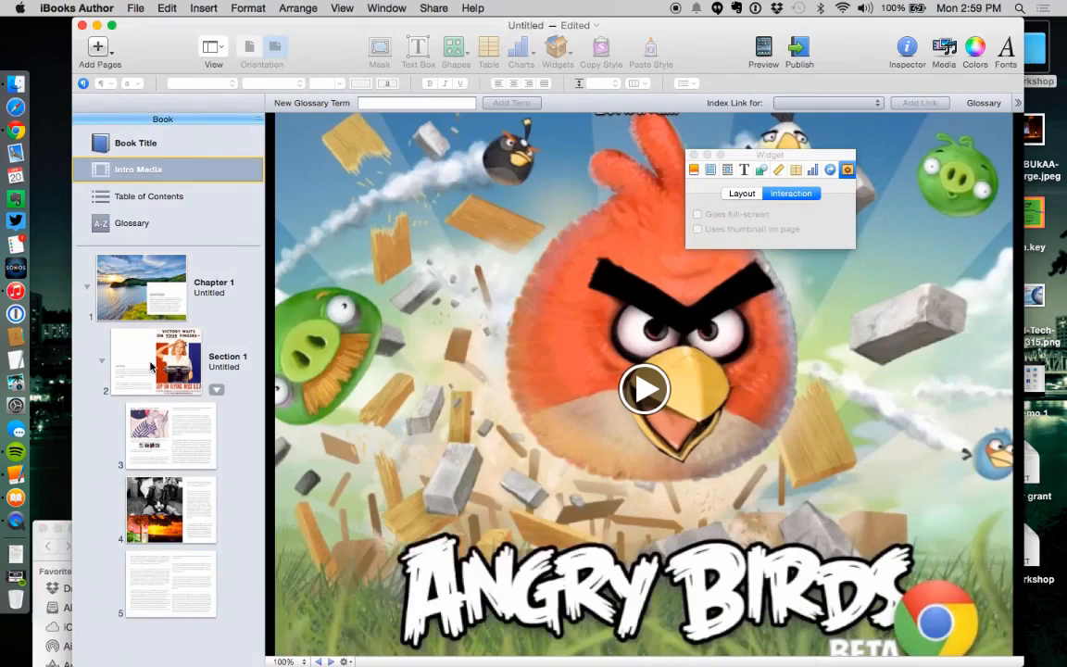
pyautogui.click(151, 367)
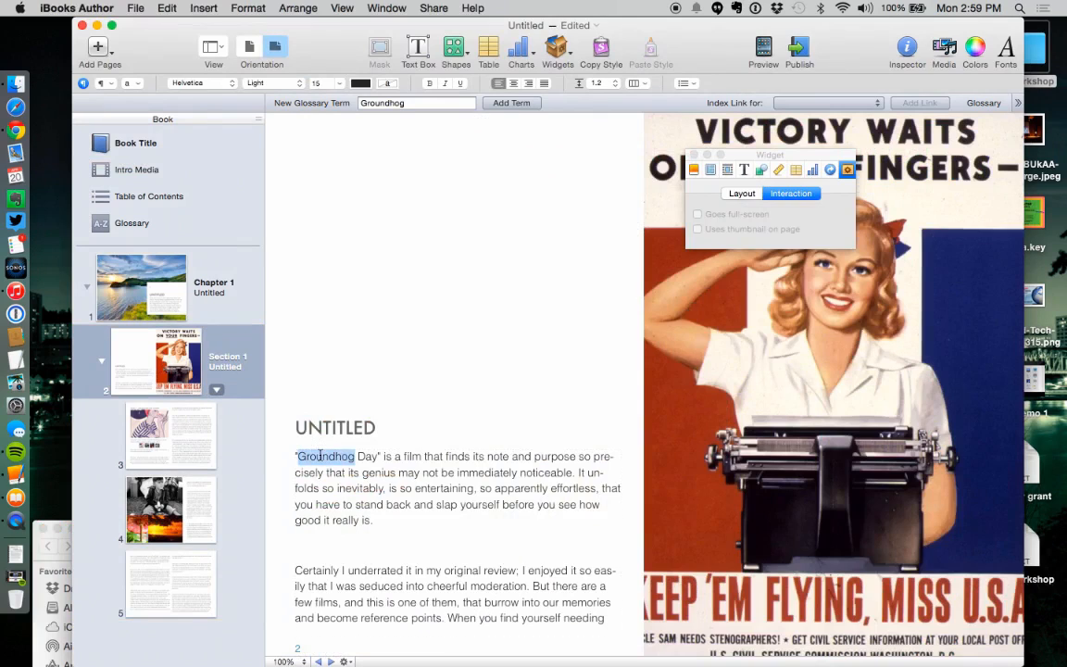
pyautogui.click(502, 103)
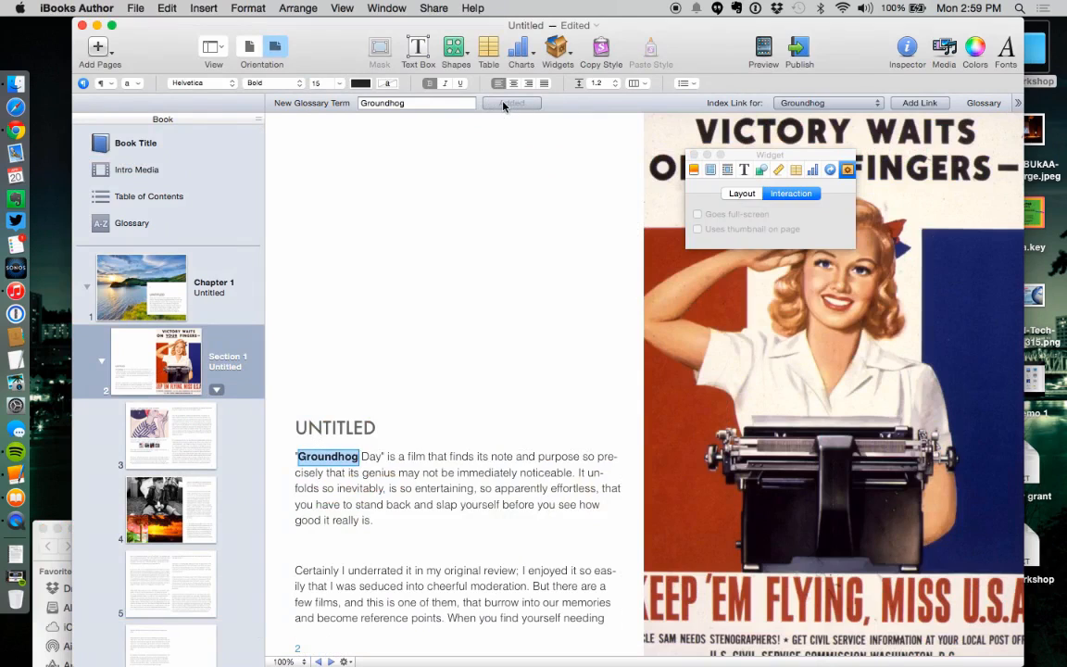
pyautogui.click(982, 103)
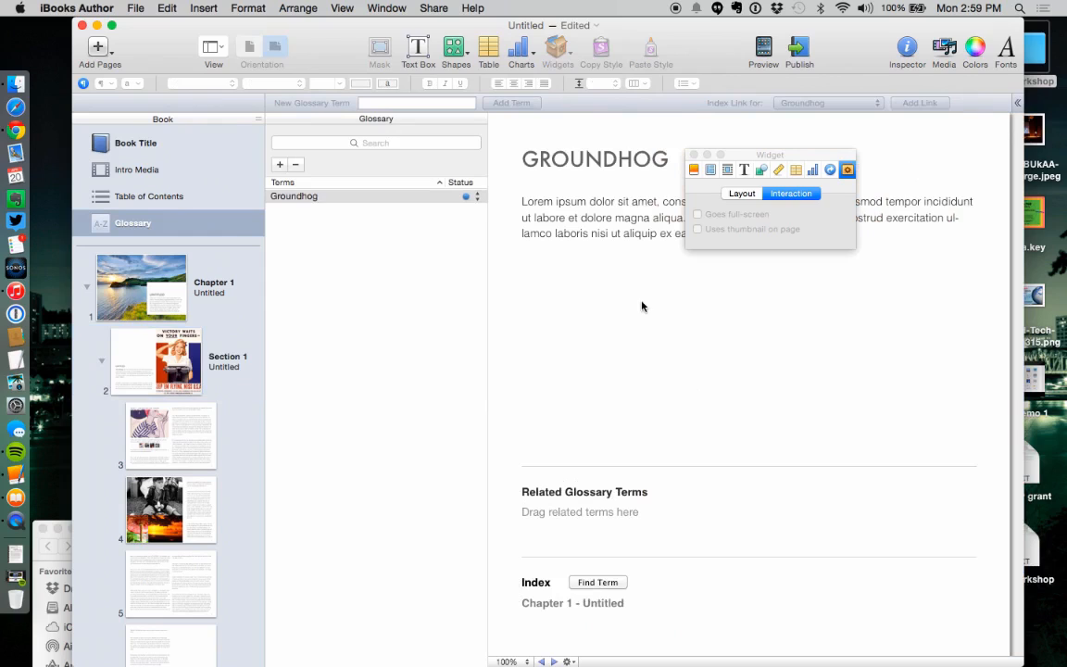
pyautogui.click(616, 223)
pyautogui.write('lksLKAFGLASLRE')
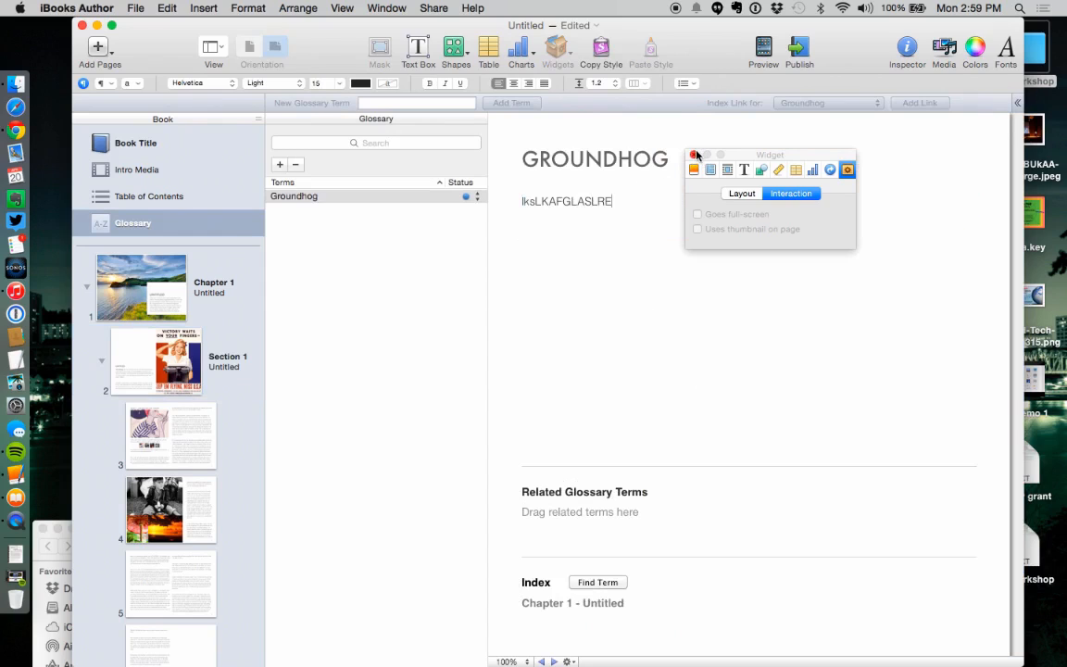
pyautogui.moveTo(712, 157); pyautogui.dragTo(805, 388)
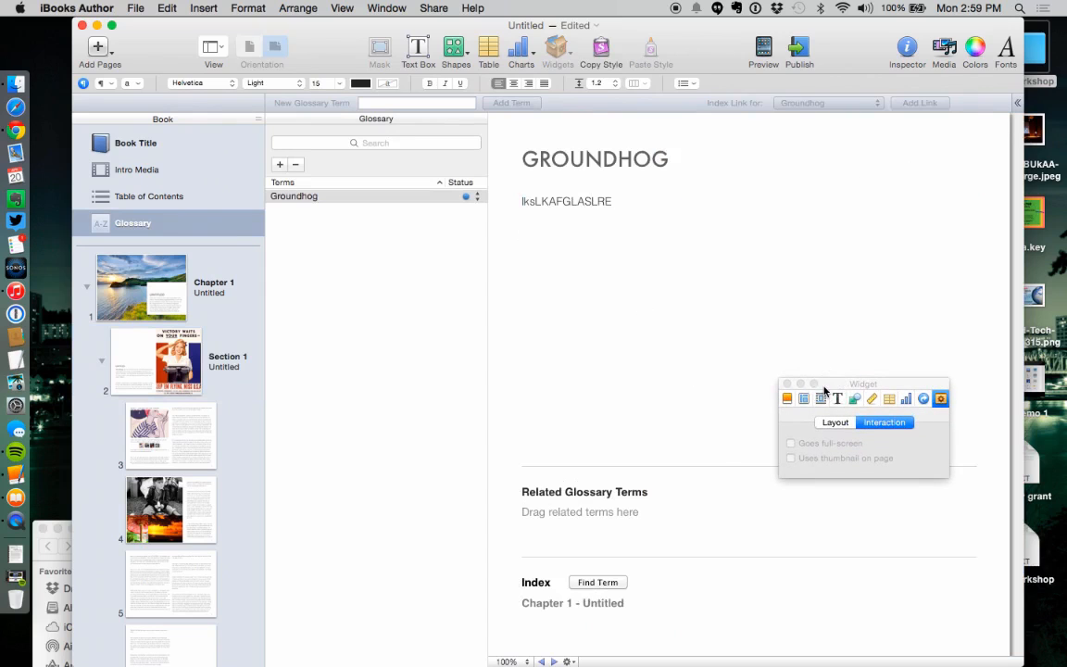
# Add "Phil" from page 3's text as a glossary term and set its definition to "LKANSLKNGFN"
pyautogui.click(190, 422)
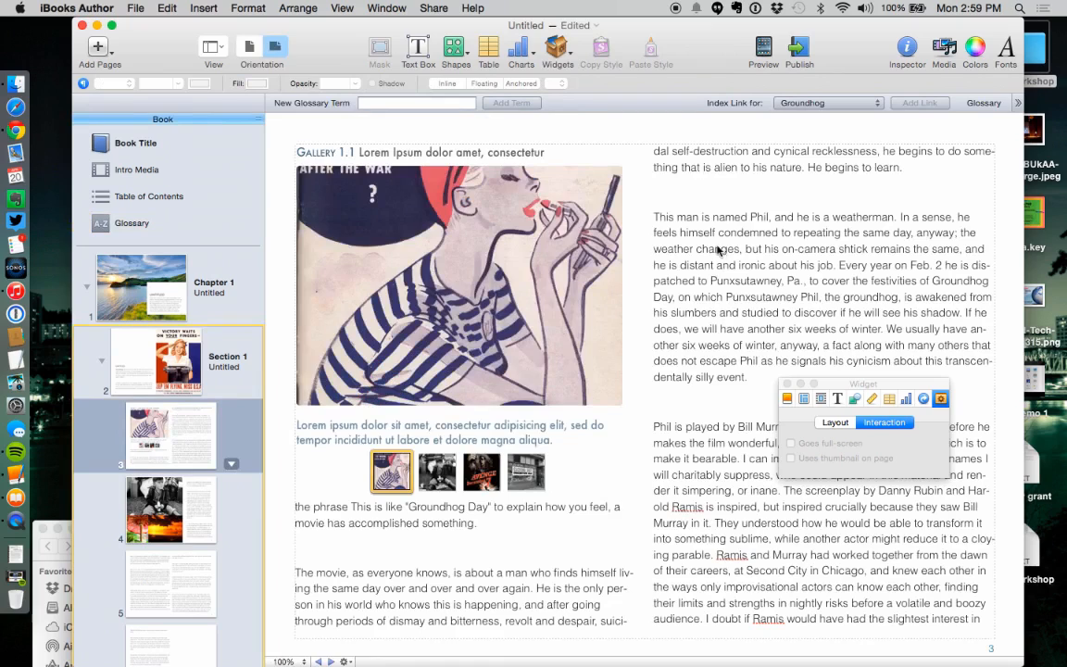
pyautogui.click(731, 218)
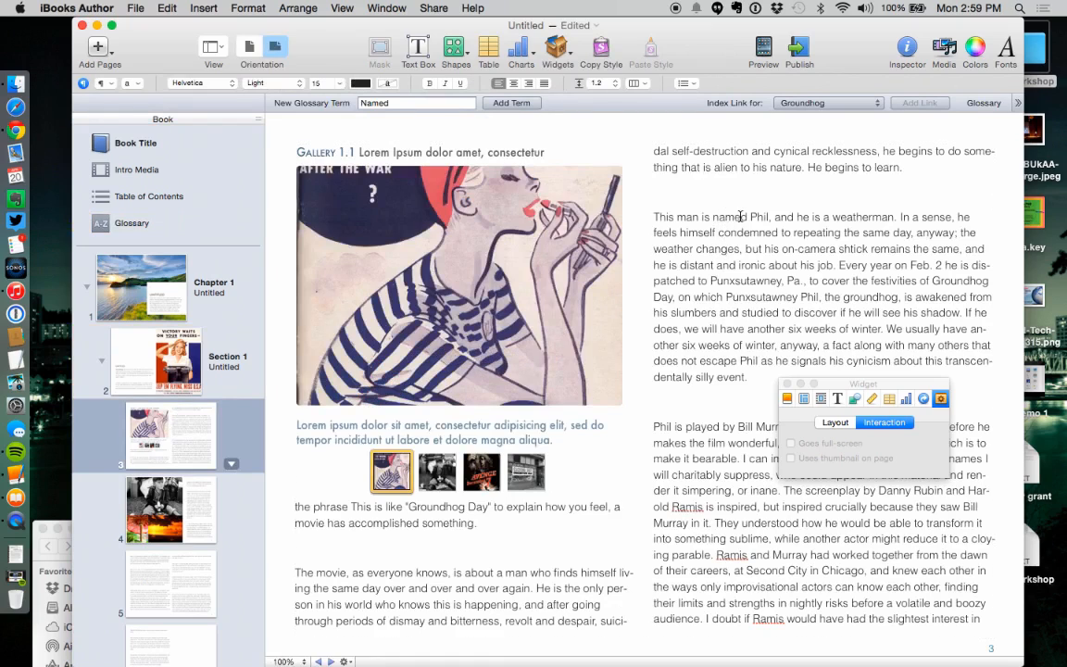
pyautogui.doubleClick(758, 217)
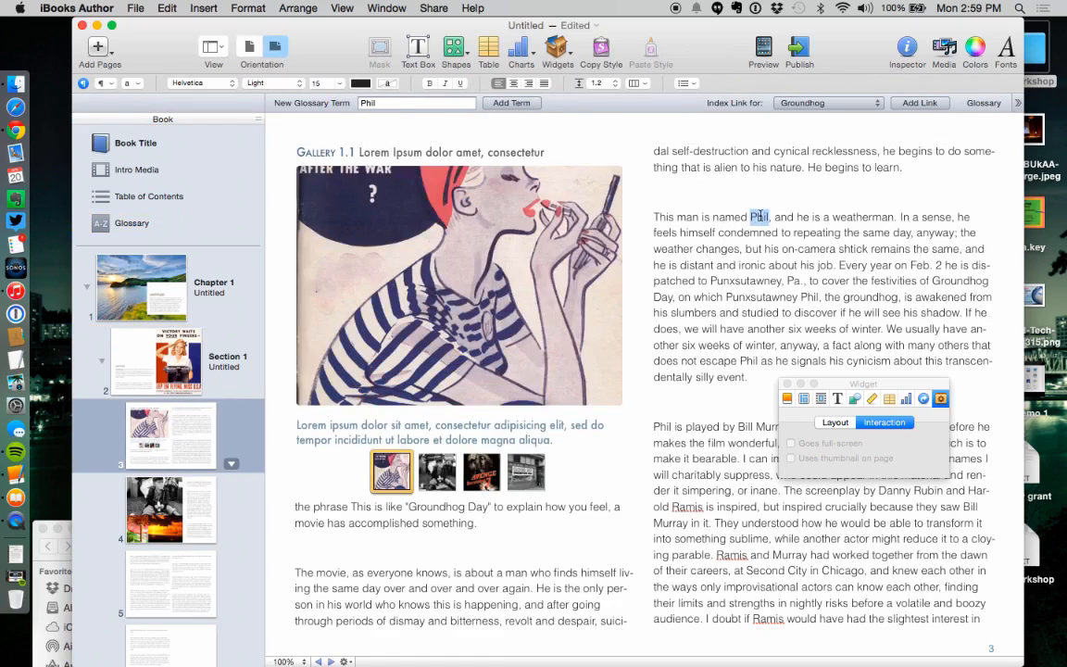
pyautogui.click(506, 104)
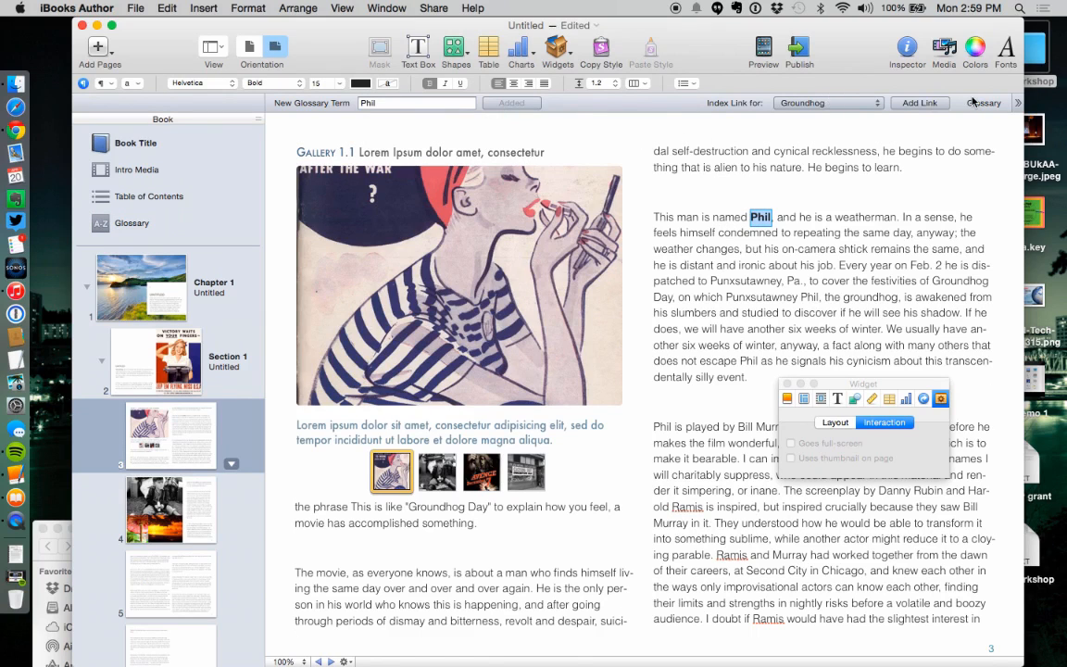
pyautogui.click(977, 102)
pyautogui.tripleClick(714, 217)
pyautogui.write('LKANSLKNGFN')
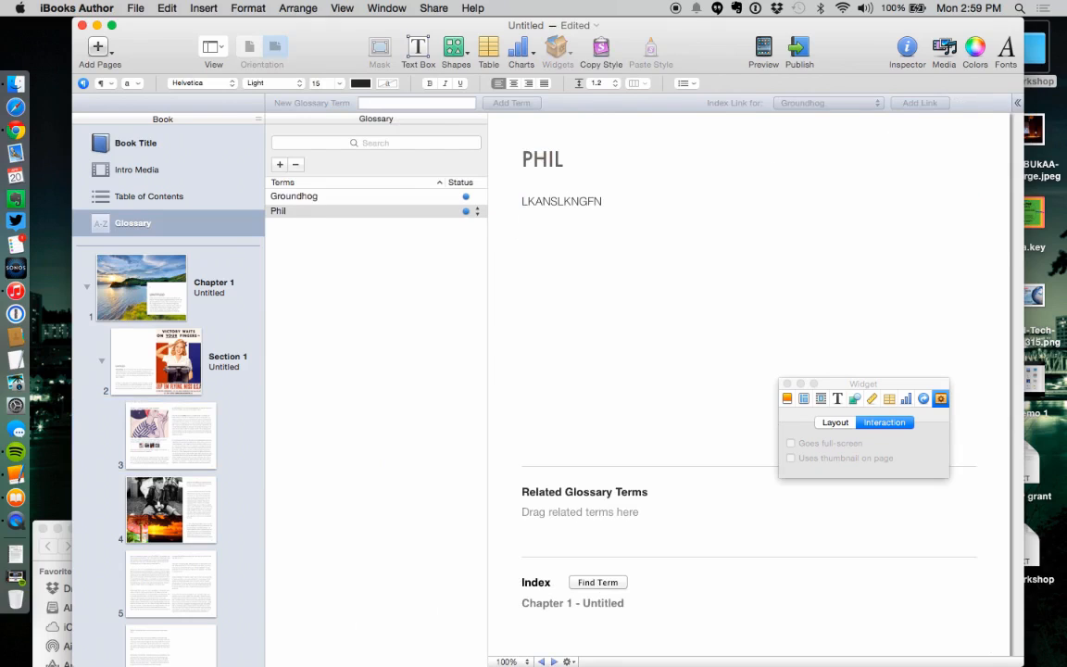
# Add Groundhog to Phil's related glossary terms and check the Groundhog entry
pyautogui.moveTo(276, 197); pyautogui.dragTo(555, 509)
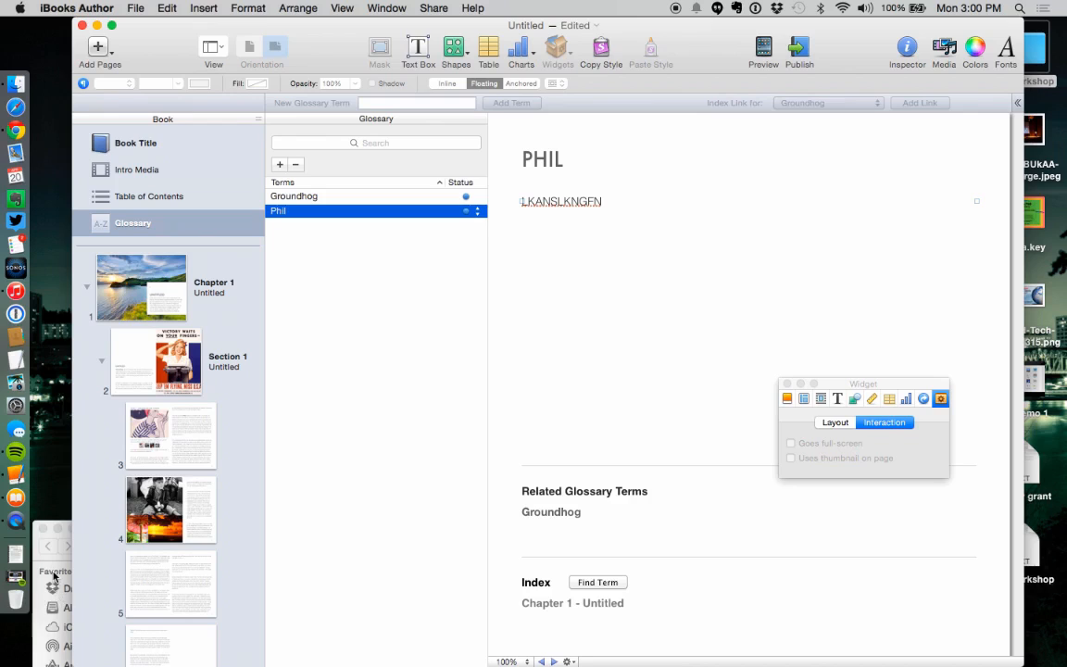
pyautogui.click(322, 197)
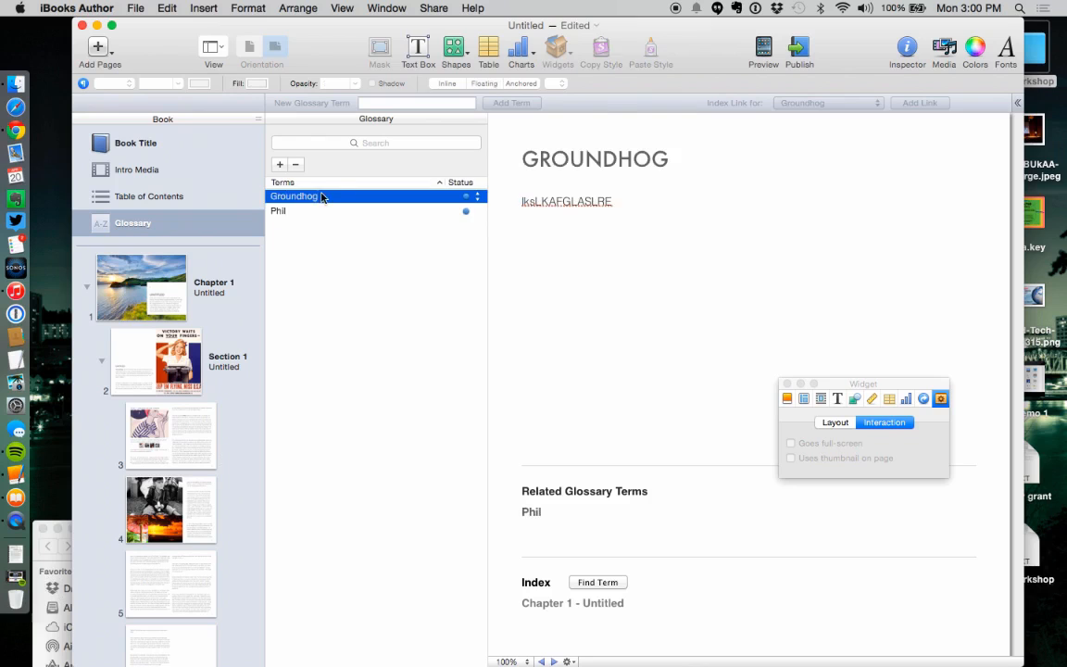
# Add gallery-1912 Portrait.jpg from the workshop's images folder to the Groundhog glossary entry, below its definition
pyautogui.click(58, 606)
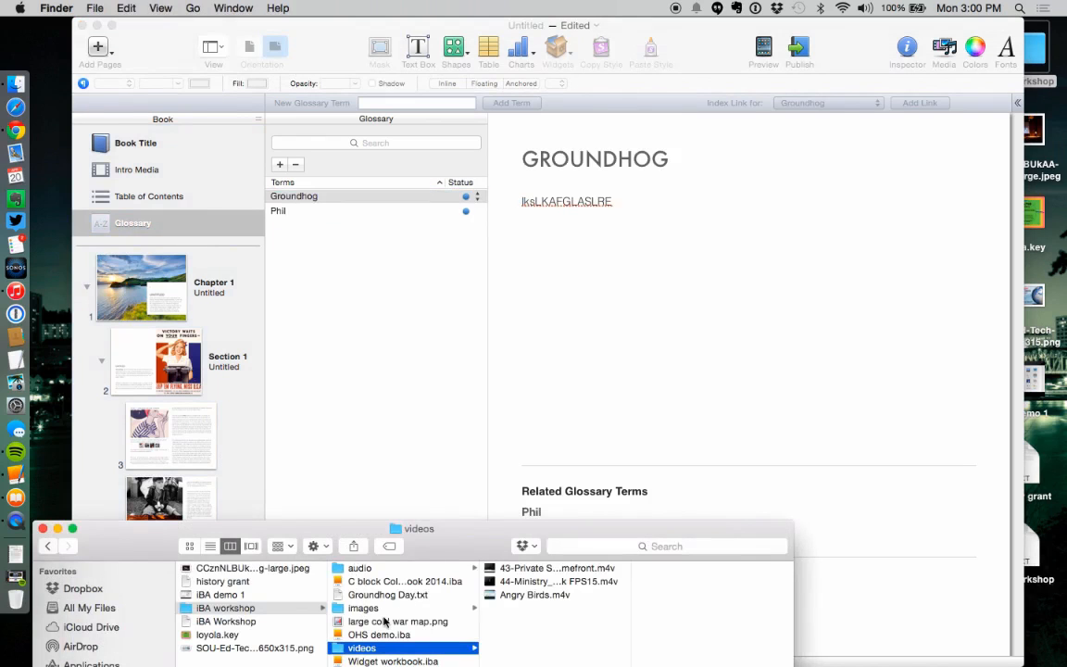
pyautogui.click(373, 610)
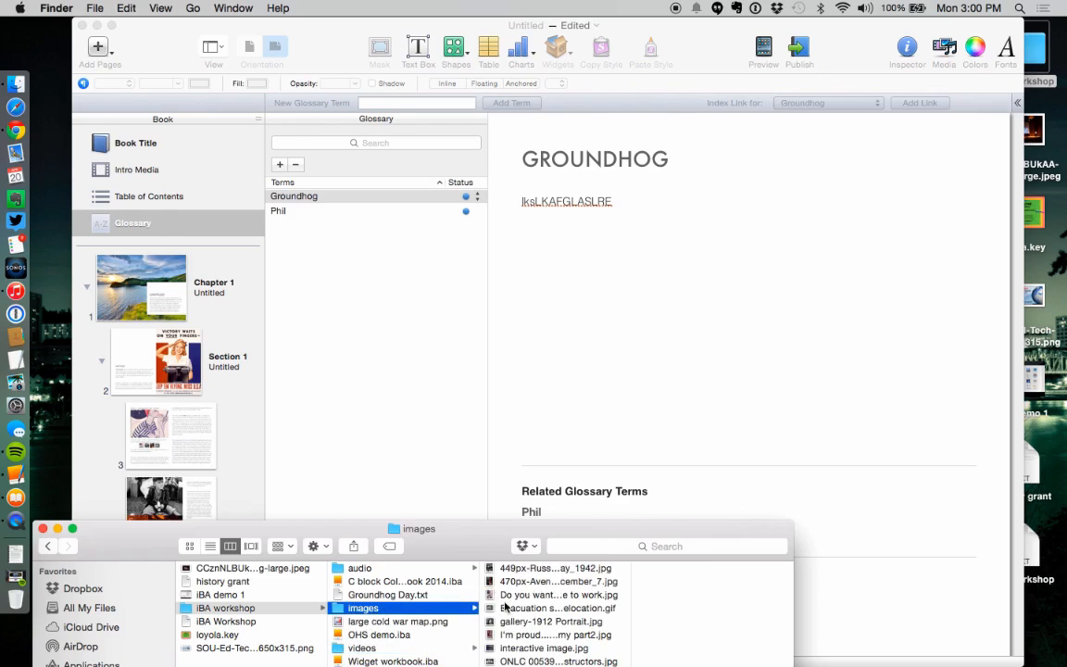
pyautogui.moveTo(507, 627); pyautogui.dragTo(613, 432)
pyautogui.moveTo(614, 389); pyautogui.dragTo(682, 326)
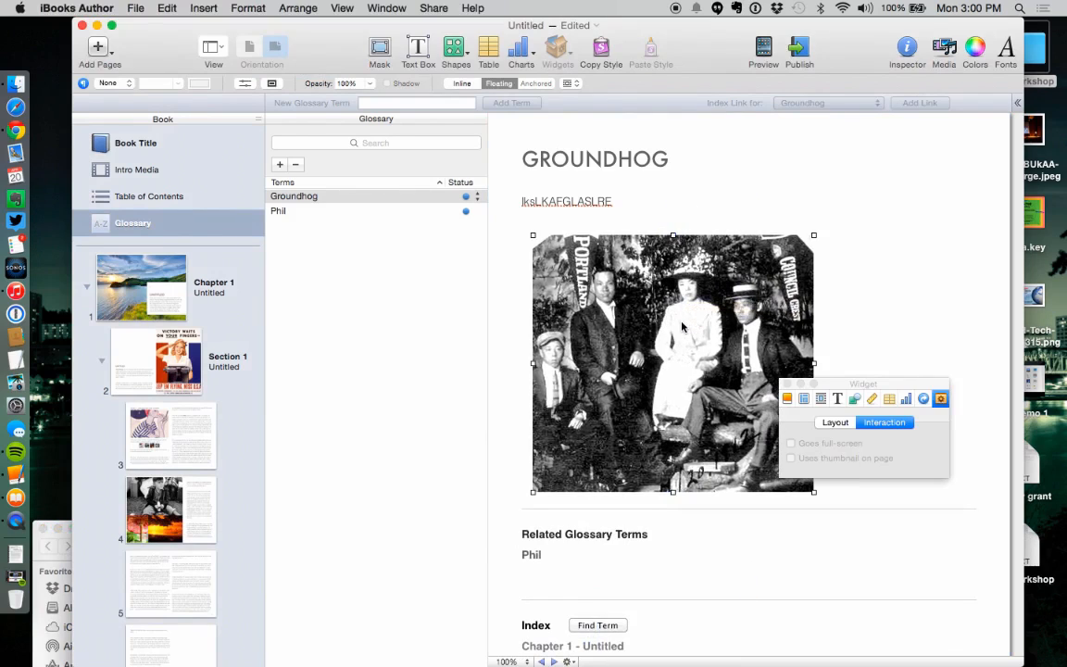
# Insert a Review widget on page 3 and place it over the text column beside the gallery
pyautogui.click(195, 429)
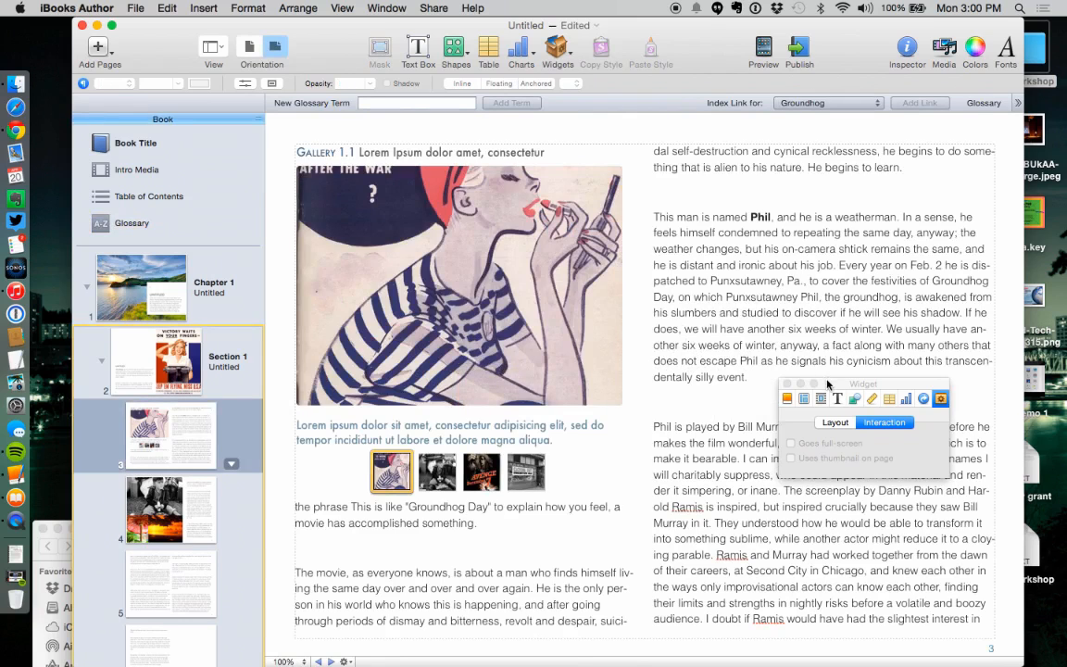
pyautogui.moveTo(829, 384); pyautogui.dragTo(793, 549)
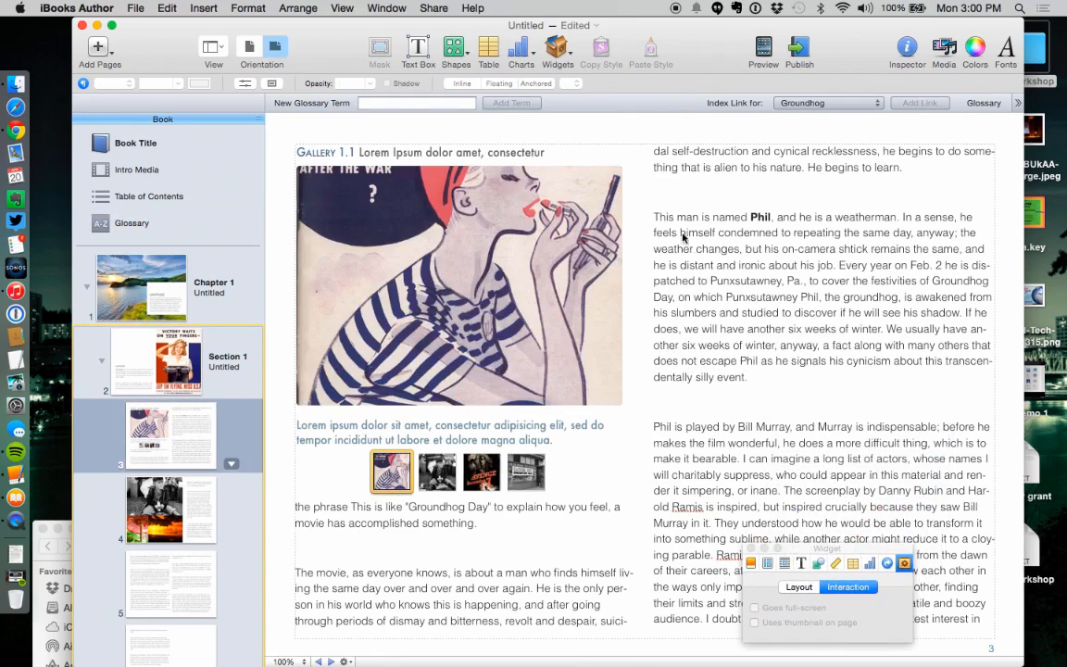
pyautogui.click(556, 51)
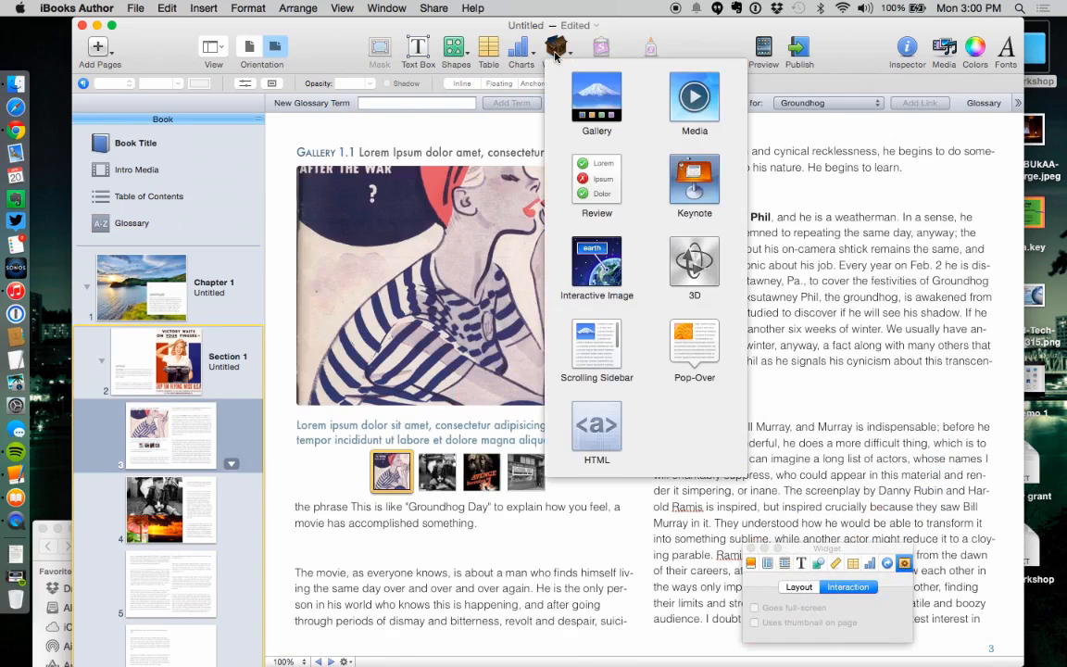
pyautogui.click(596, 180)
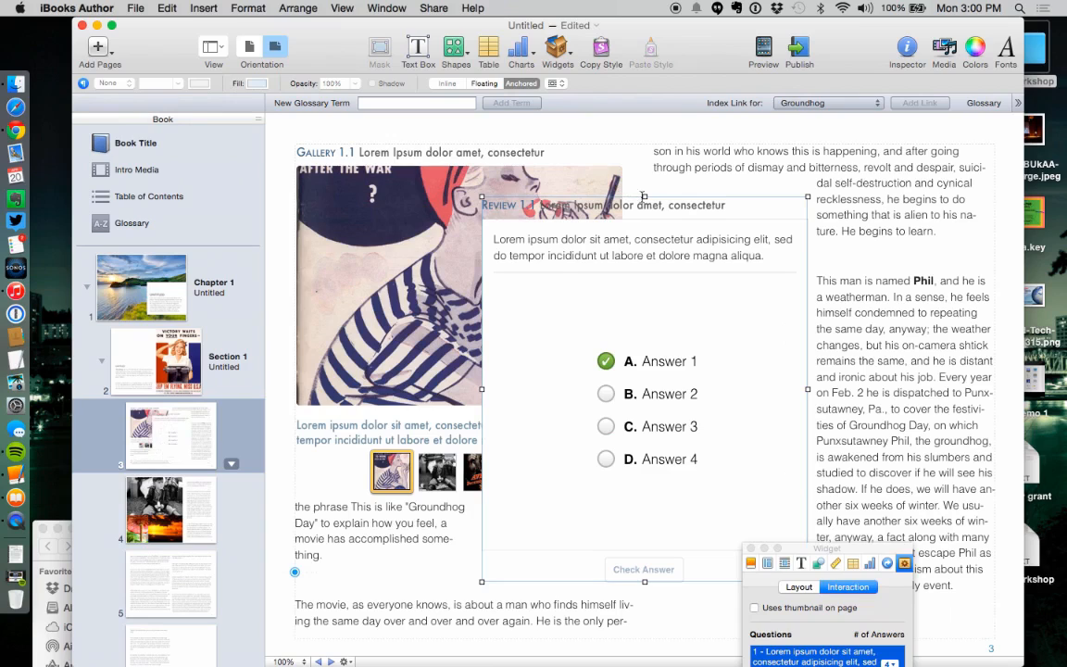
pyautogui.moveTo(611, 183); pyautogui.dragTo(900, 144)
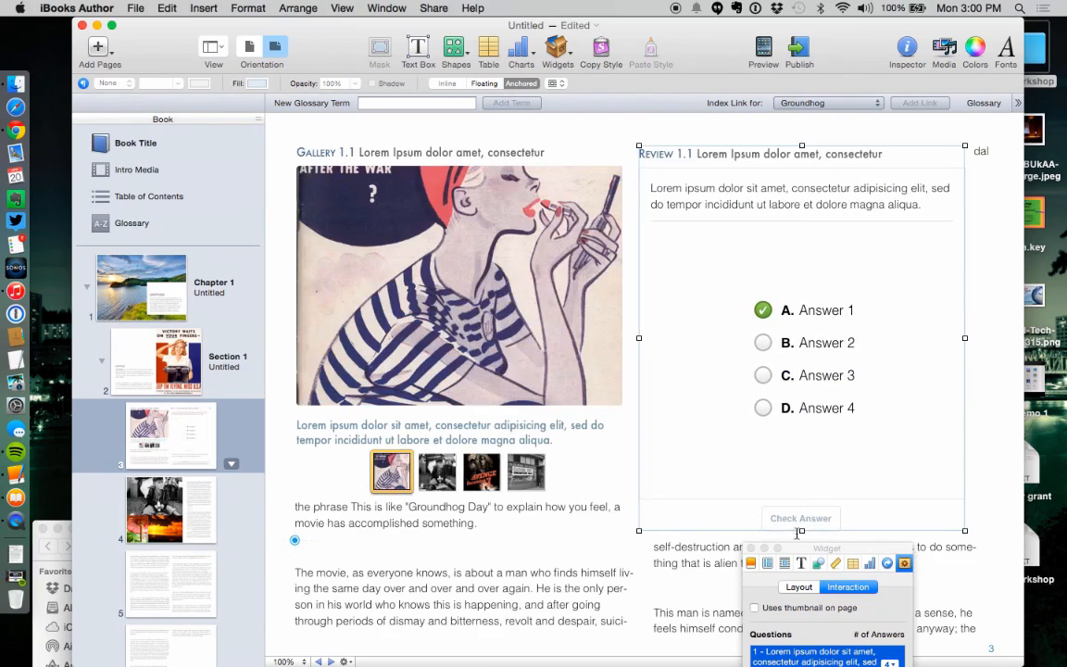
# Examine the Review widget's layout, label and interaction options, keeping four answers for the first question
pyautogui.moveTo(794, 549); pyautogui.dragTo(382, 194)
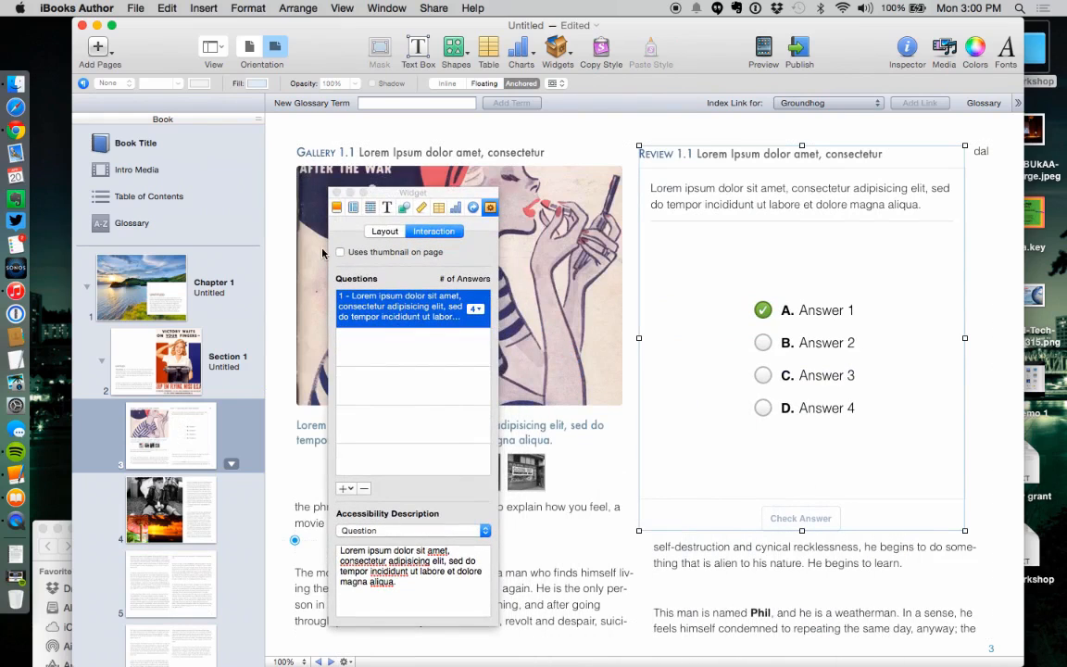
pyautogui.click(392, 232)
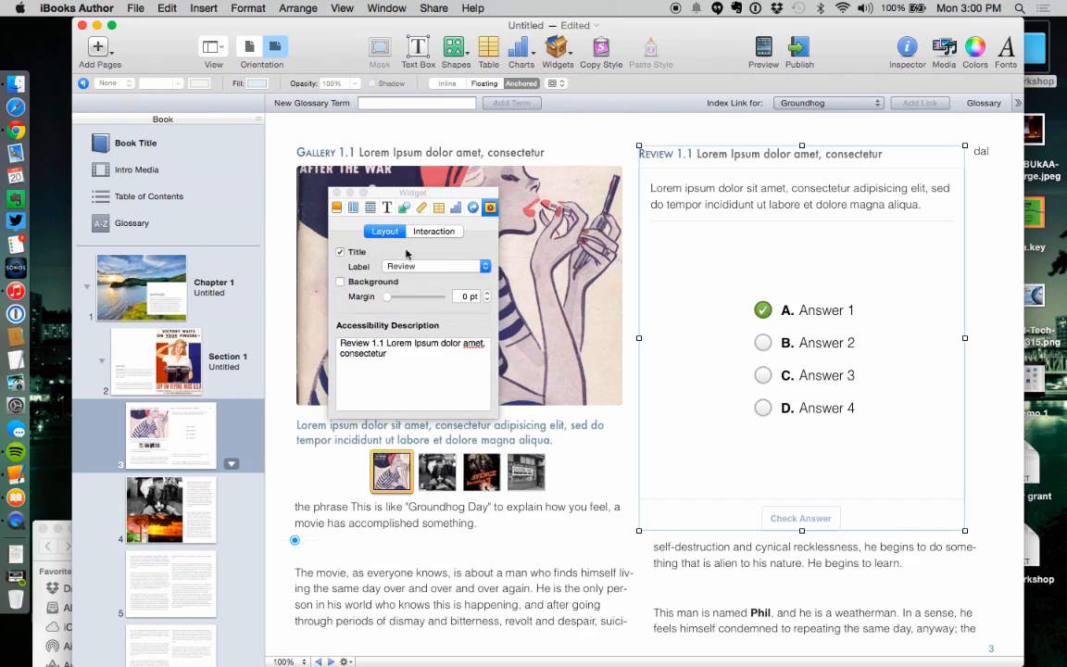
pyautogui.click(417, 266)
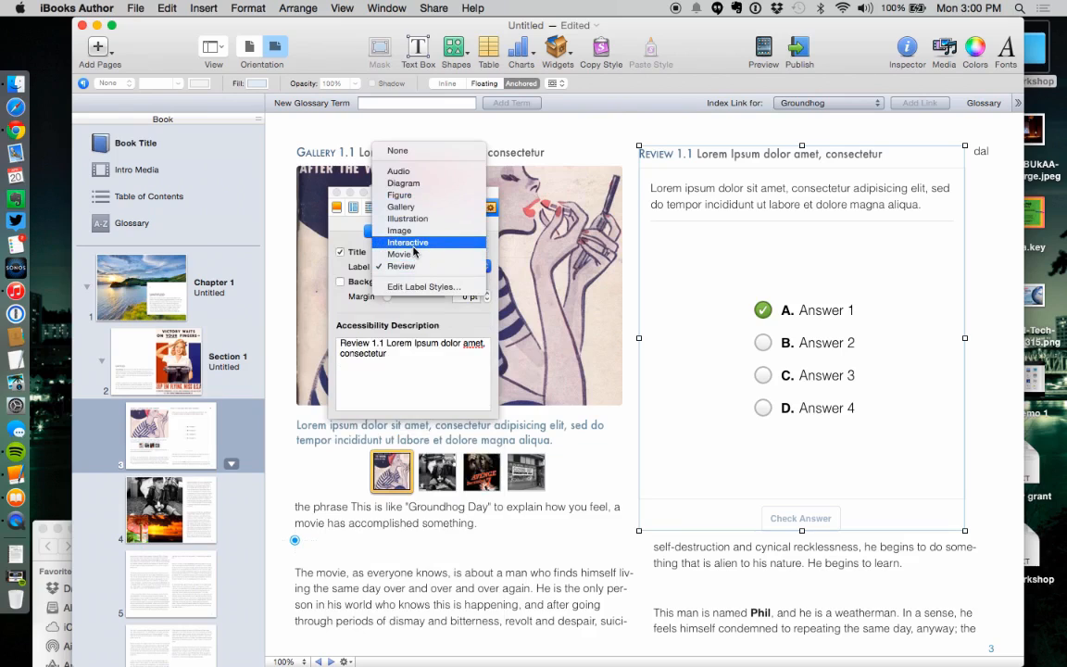
pyautogui.click(362, 307)
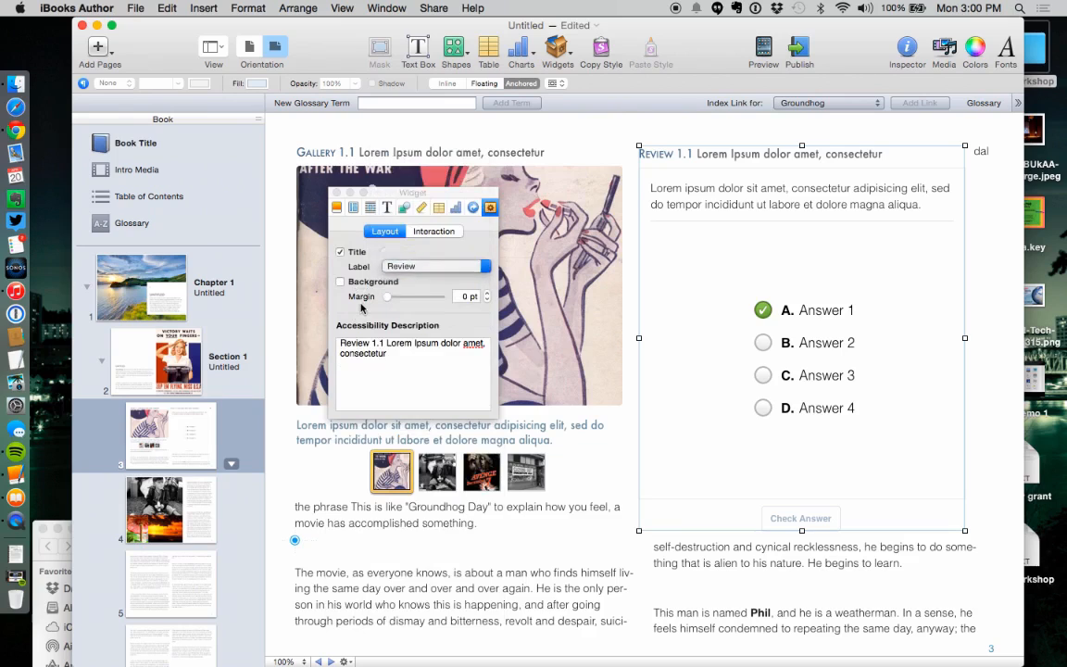
pyautogui.click(432, 232)
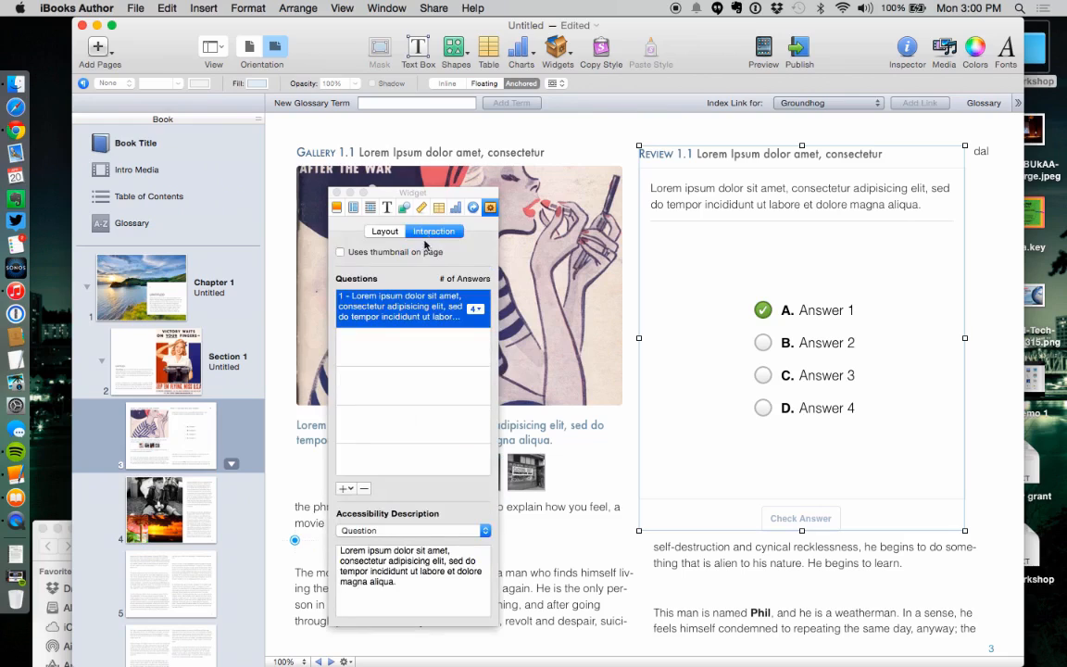
pyautogui.click(476, 309)
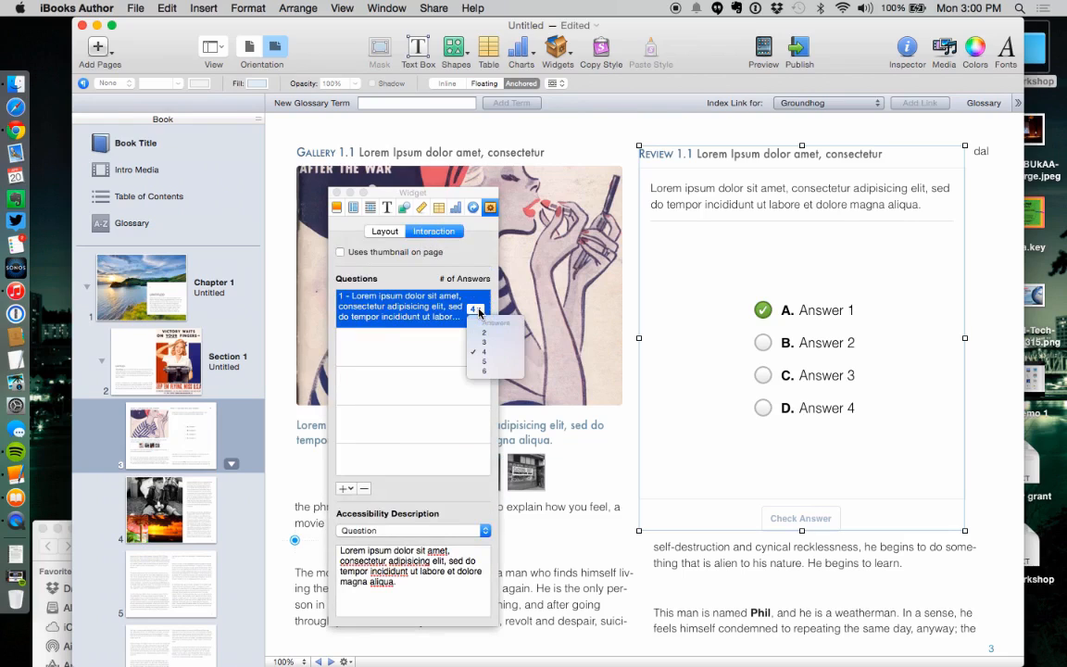
pyautogui.click(484, 351)
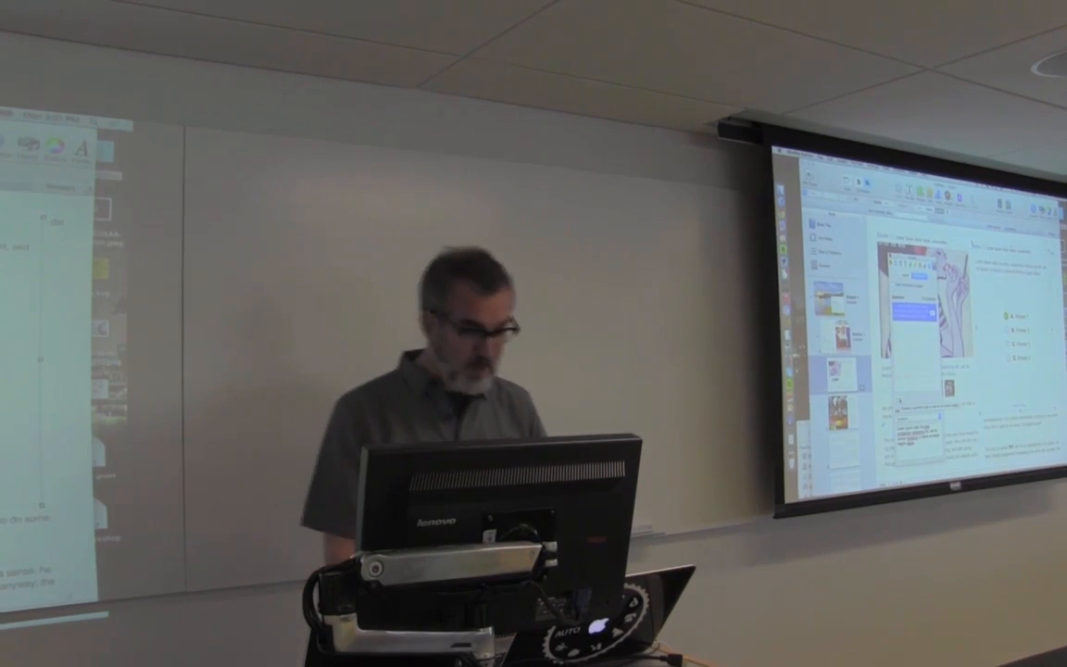
# Look through the available question types and add a second question to the Review widget
pyautogui.click(899, 398)
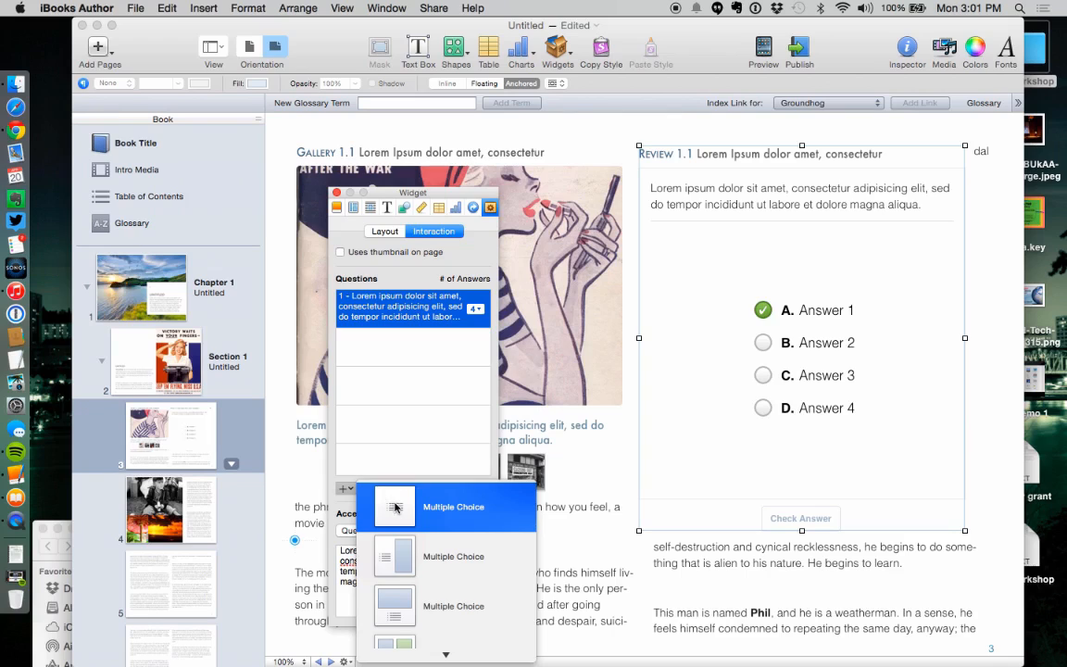
pyautogui.scroll(-3, 395, 504)
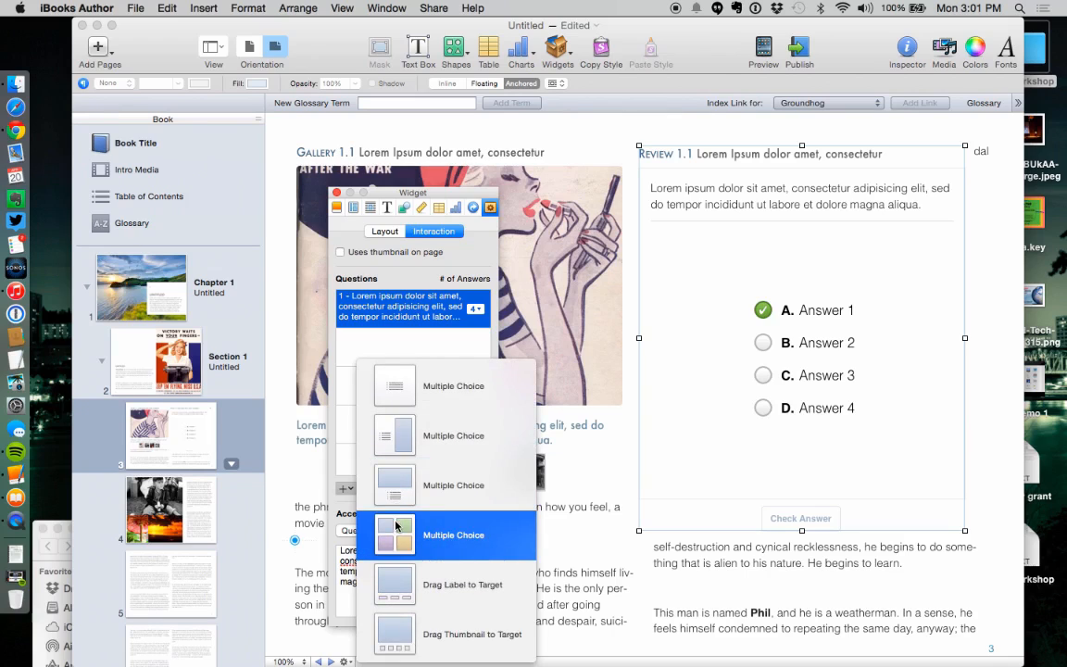
pyautogui.click(394, 638)
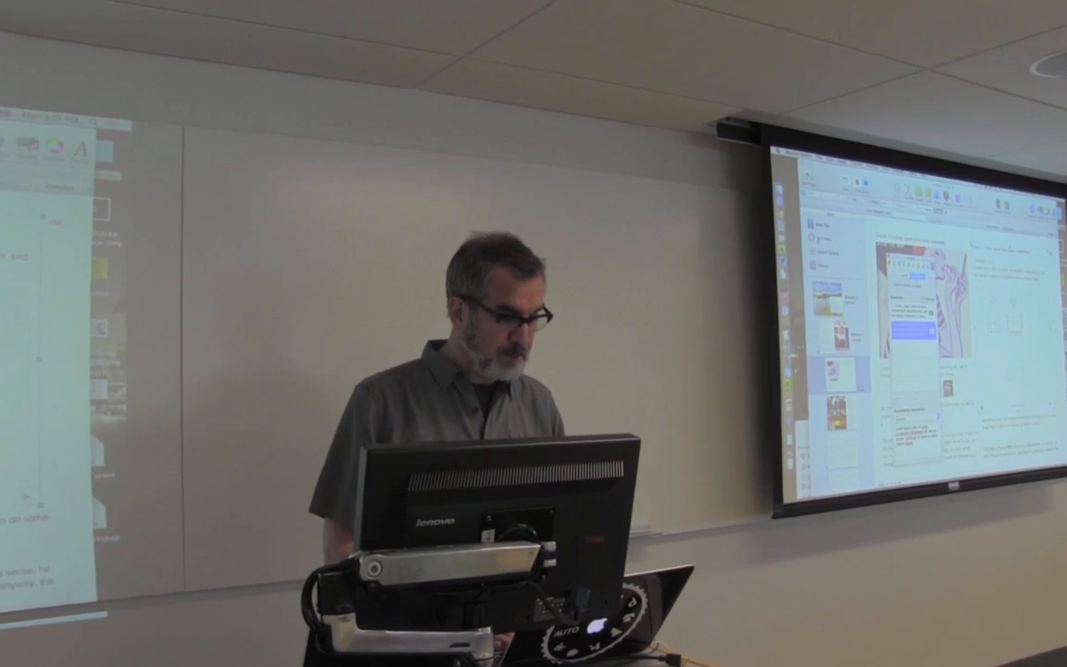
# Switch to Safari and open the Get Started with iBA site from the Google Sites list
pyautogui.click(790, 192)
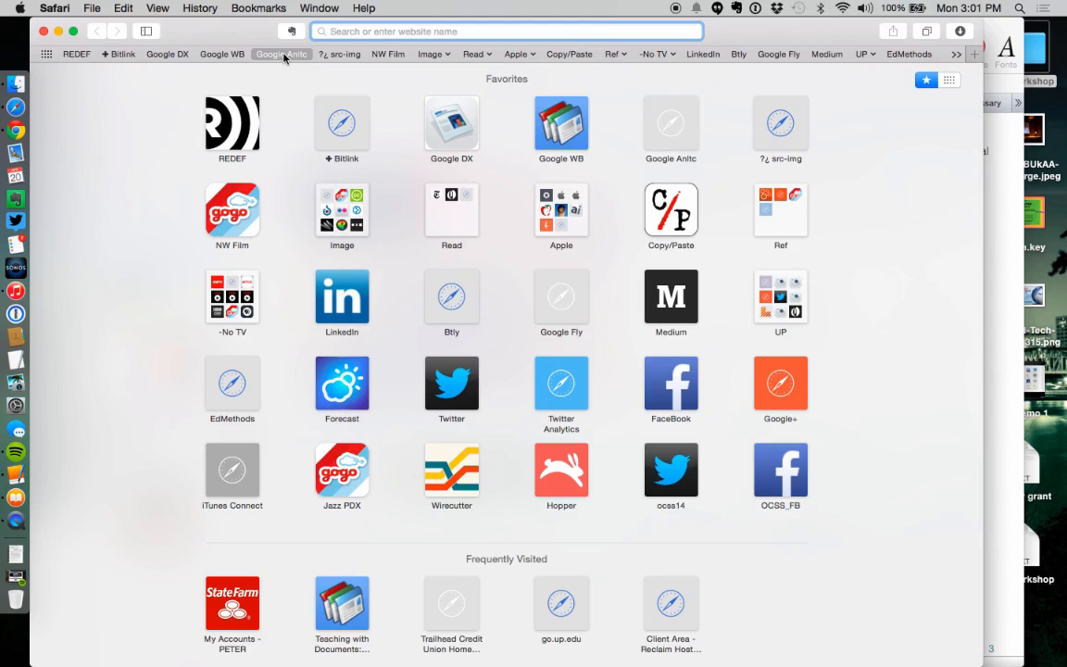
pyautogui.click(232, 58)
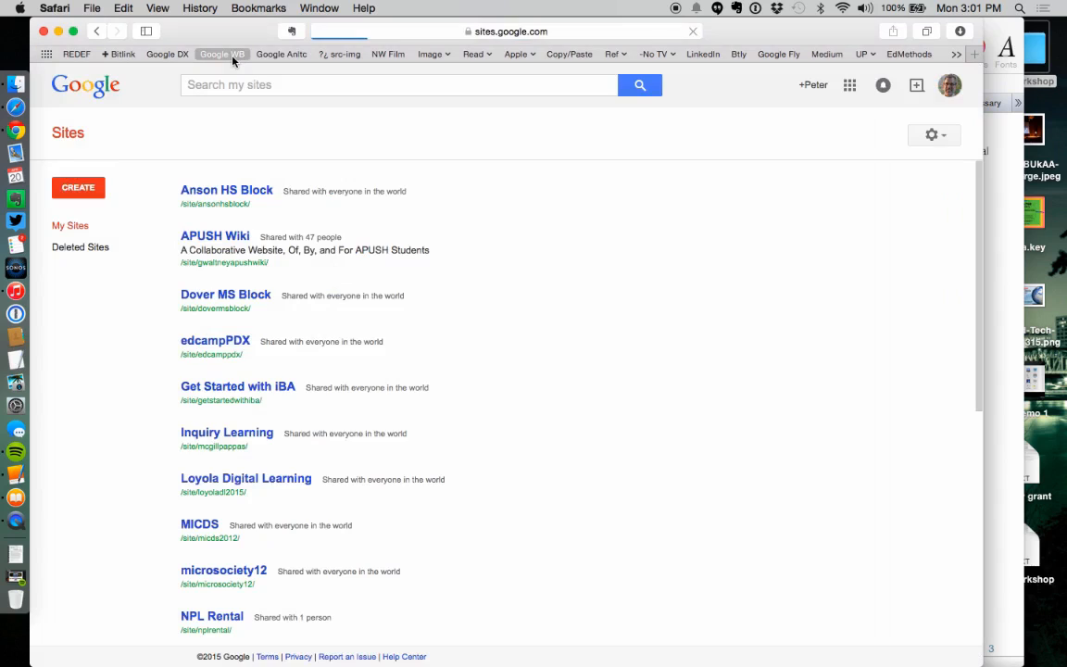
pyautogui.scroll(-2, 257, 283)
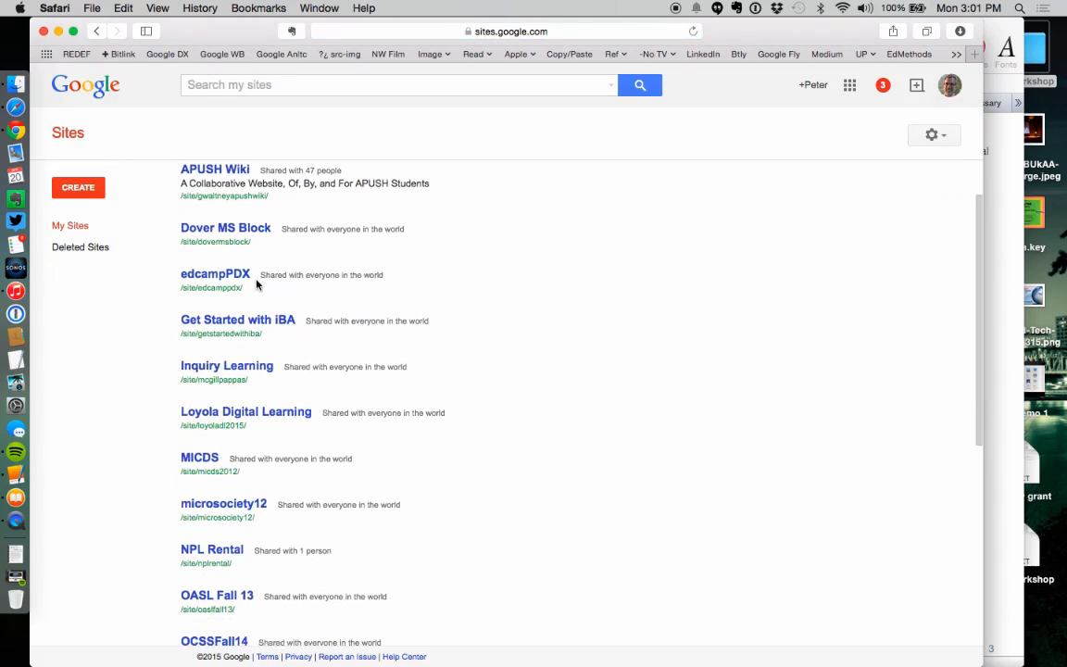
pyautogui.click(248, 316)
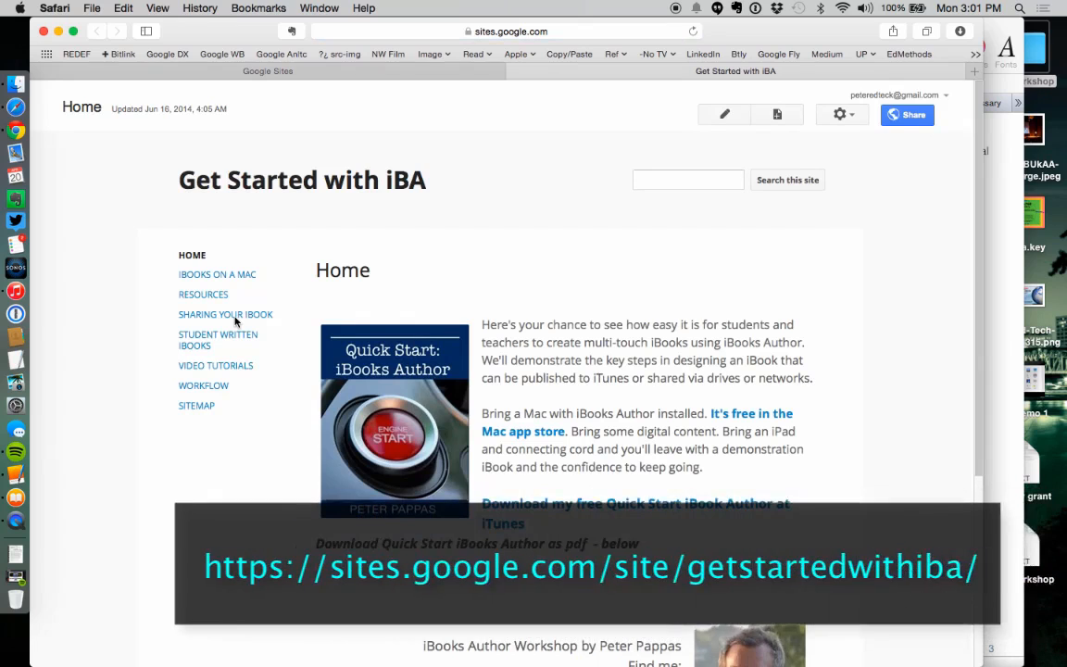
# Look over the Get Started with iBA home page and browse its Video Tutorials page
pyautogui.scroll(-5, 235, 322)
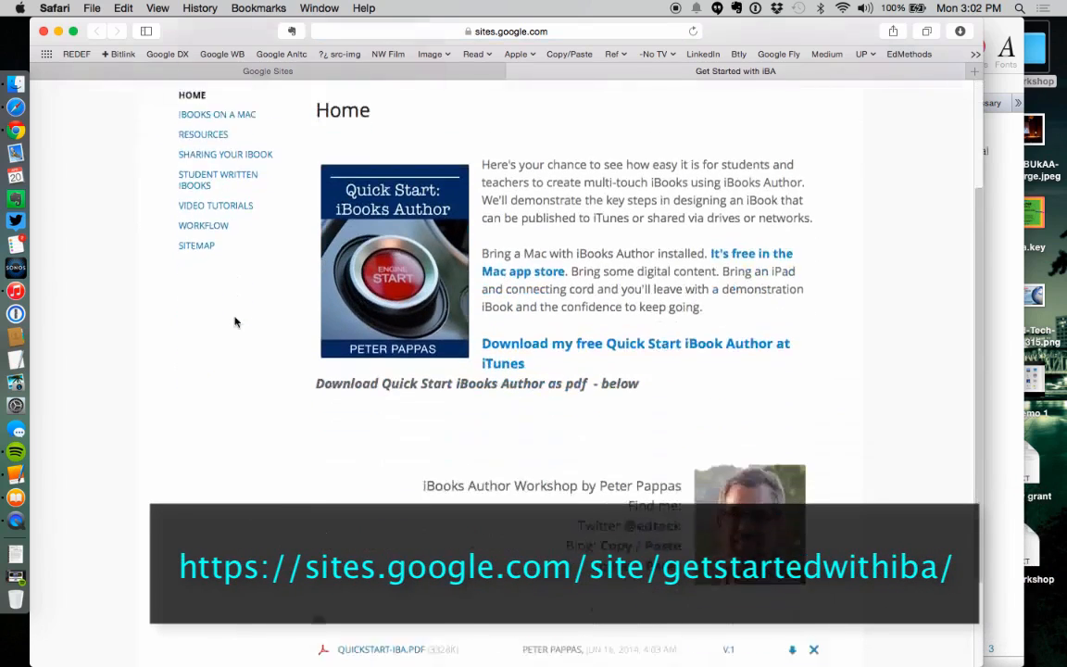
pyautogui.scroll(2, 235, 322)
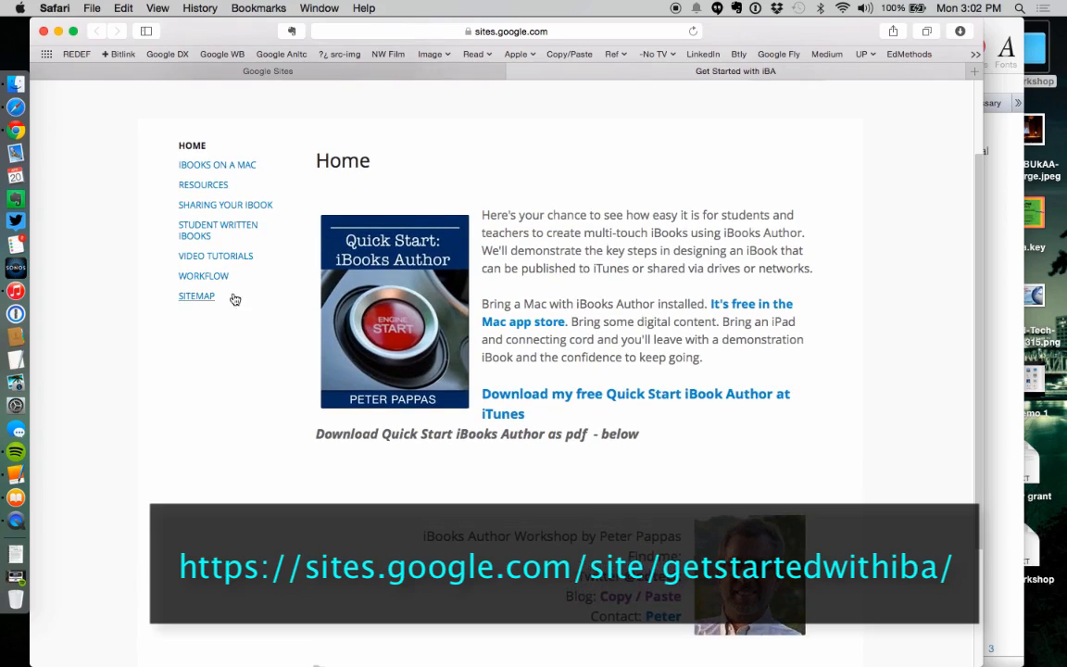
pyautogui.click(219, 259)
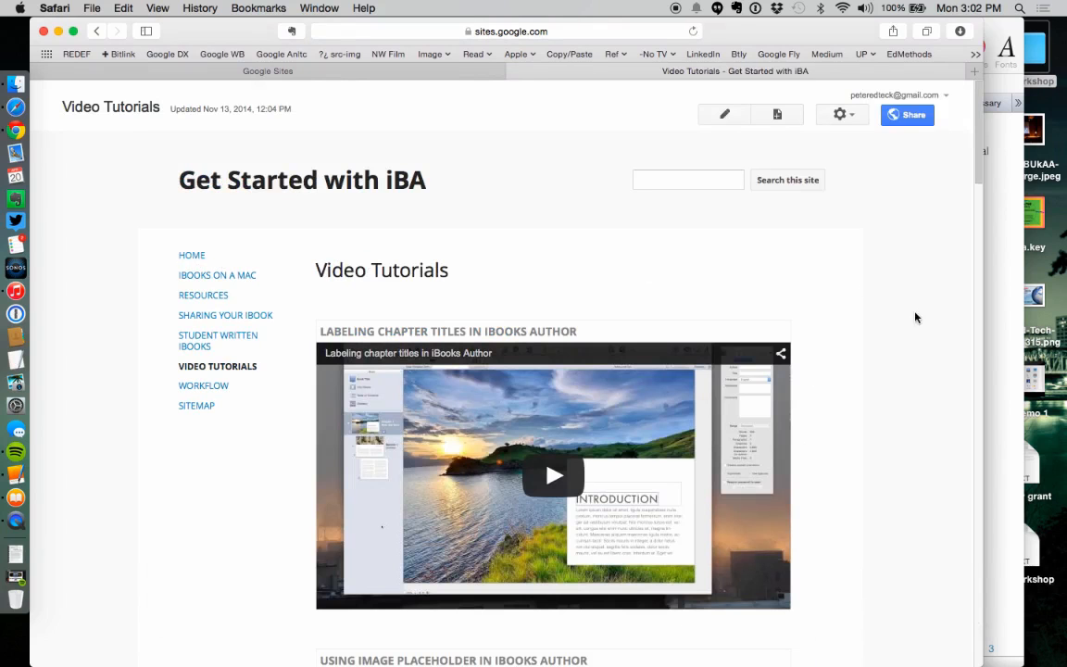
pyautogui.scroll(-8, 914, 319)
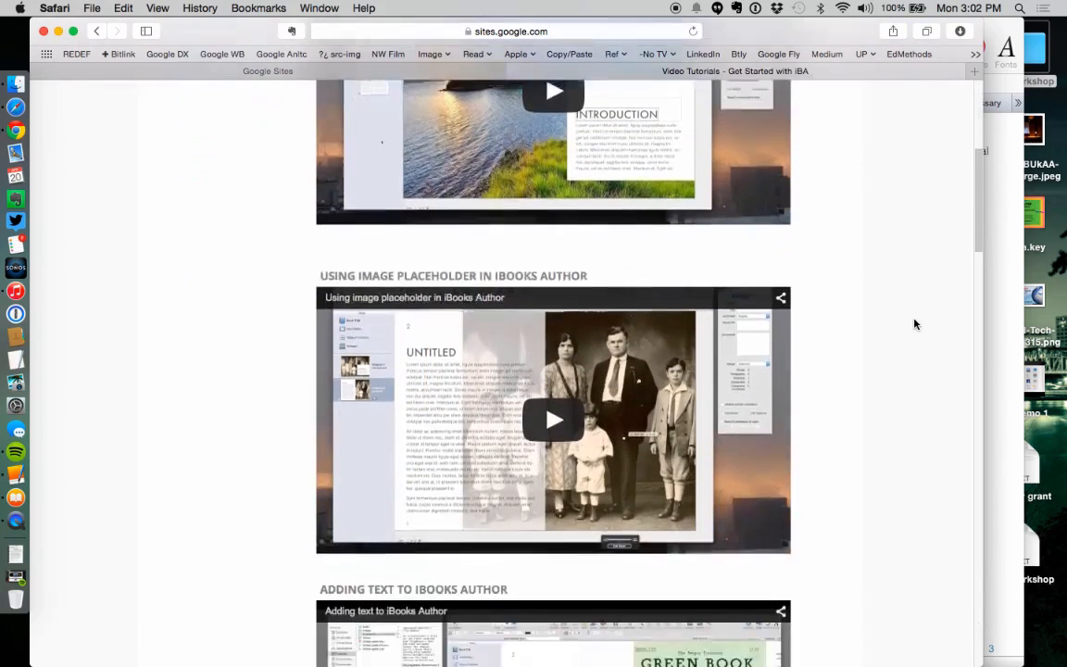
pyautogui.scroll(-14, 914, 324)
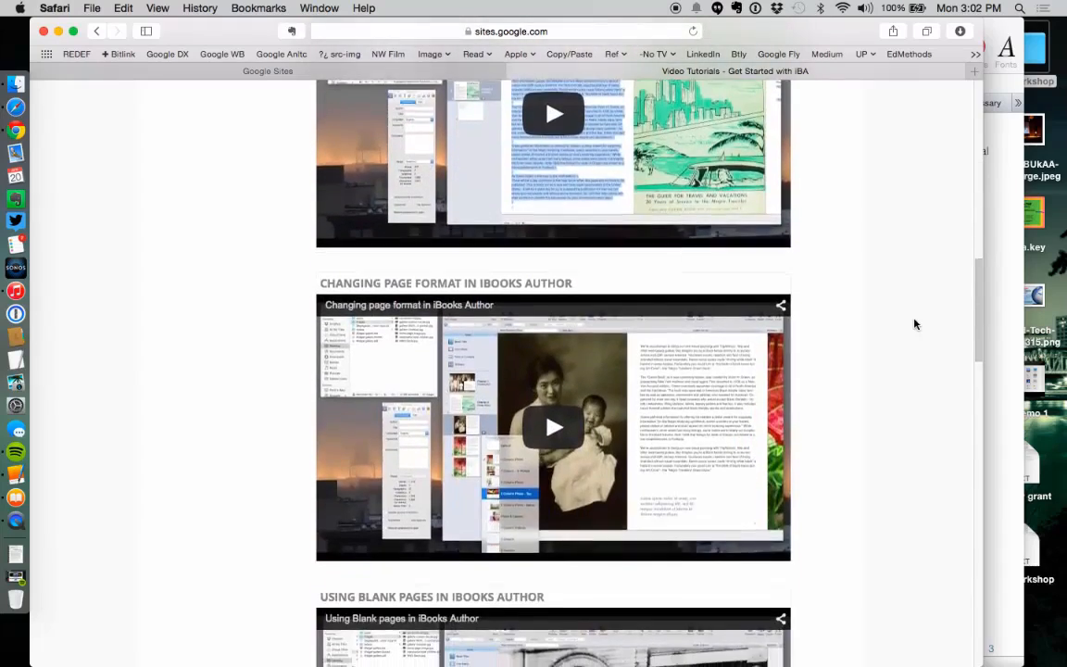
pyautogui.scroll(20, 914, 323)
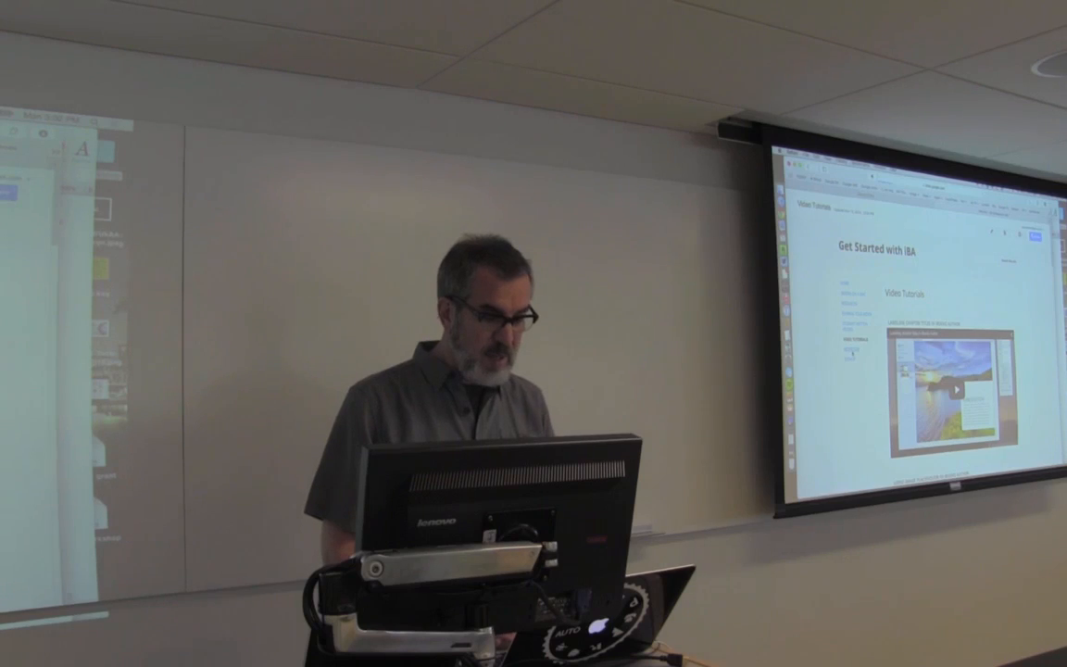
# Browse the site's Workflow, Sharing Your iBook and Resources pages, and open the iBooks on a Mac page
pyautogui.click(850, 349)
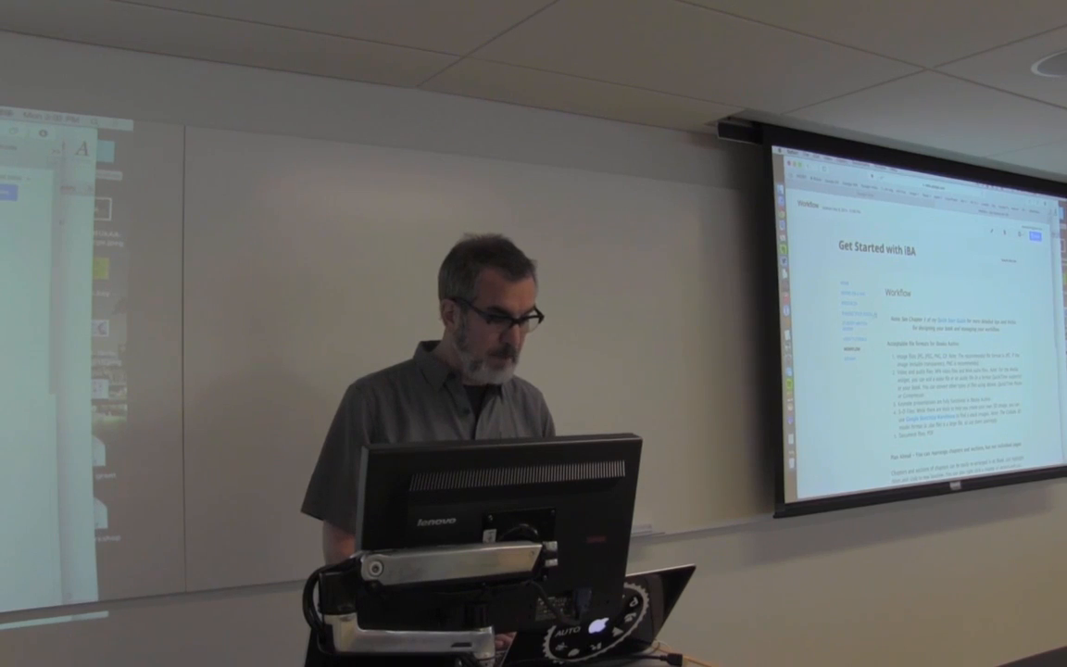
pyautogui.click(868, 315)
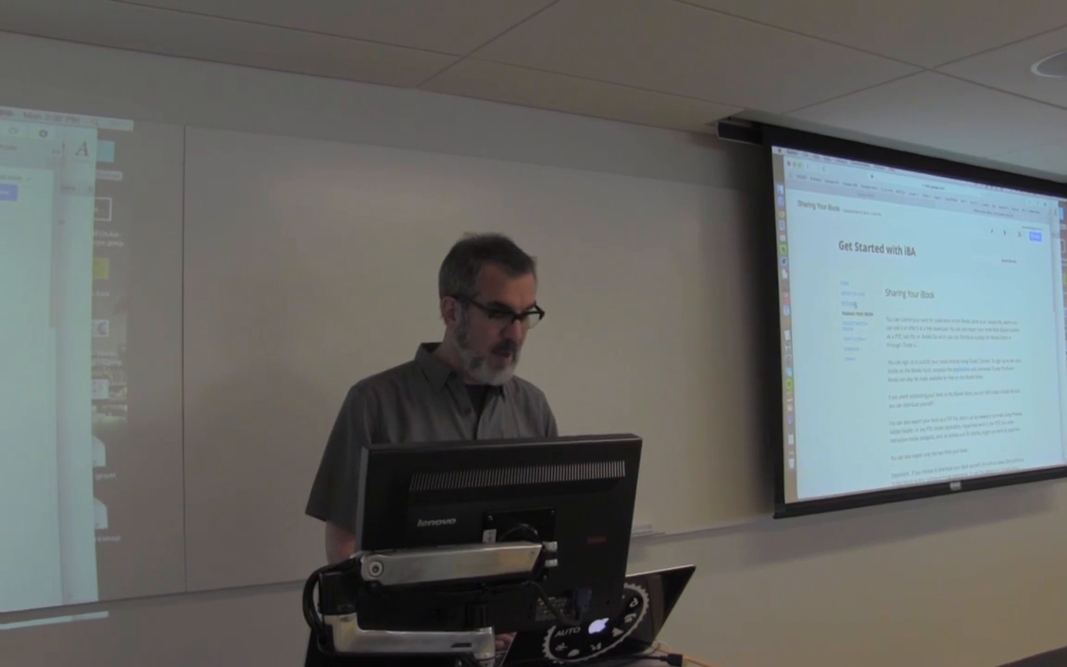
pyautogui.click(213, 296)
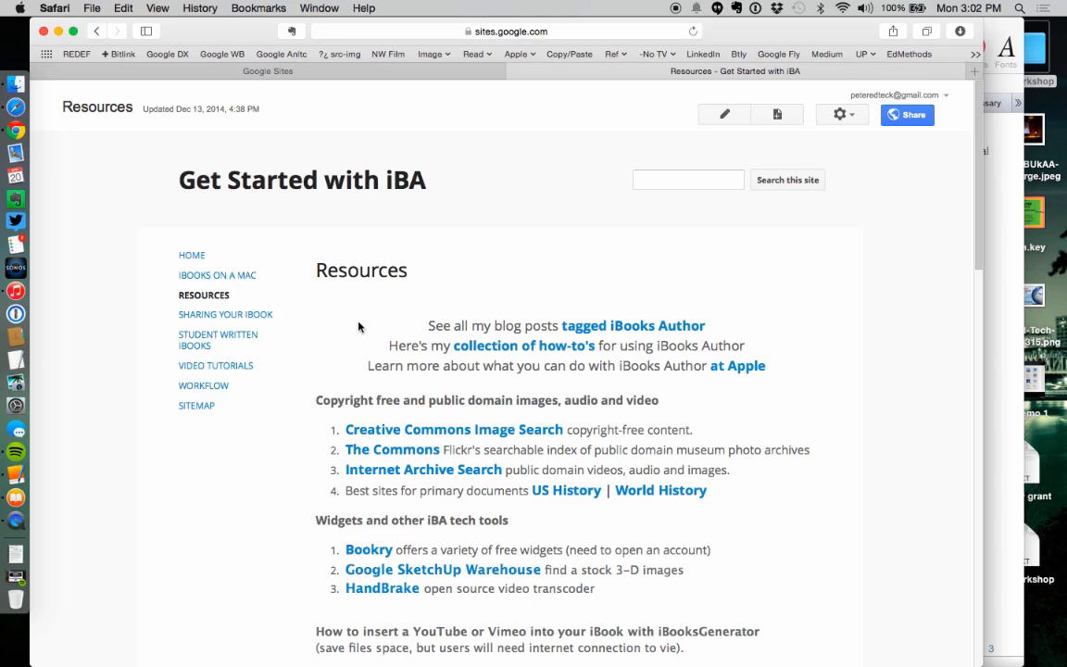
pyautogui.scroll(-1, 355, 336)
pyautogui.scroll(-5, 355, 338)
pyautogui.scroll(2, 356, 337)
pyautogui.scroll(4, 354, 337)
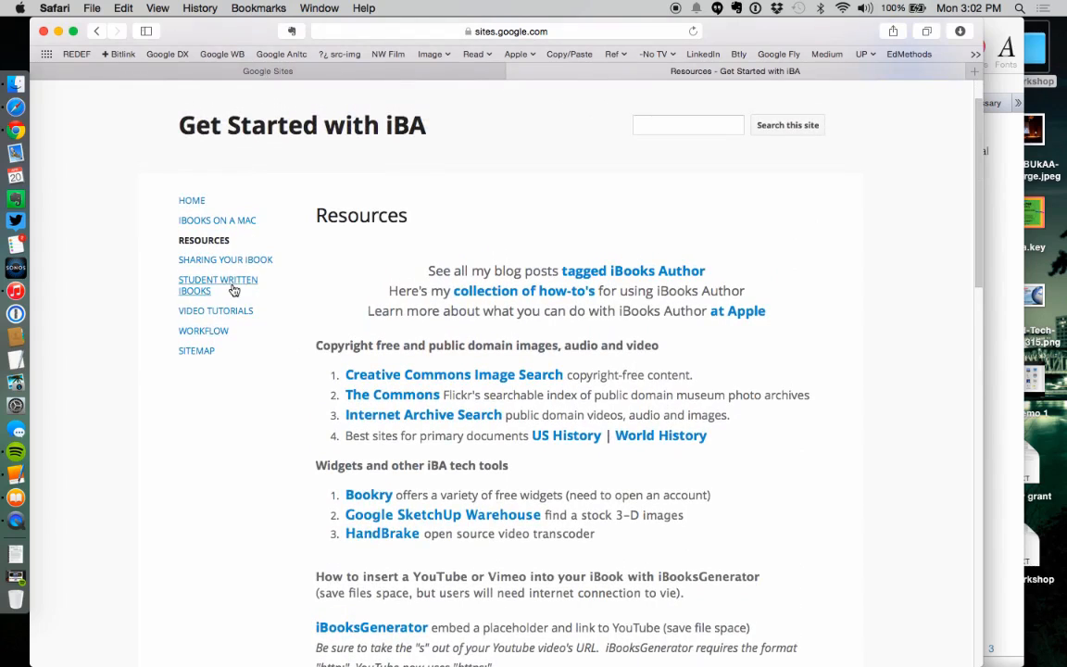
pyautogui.click(214, 224)
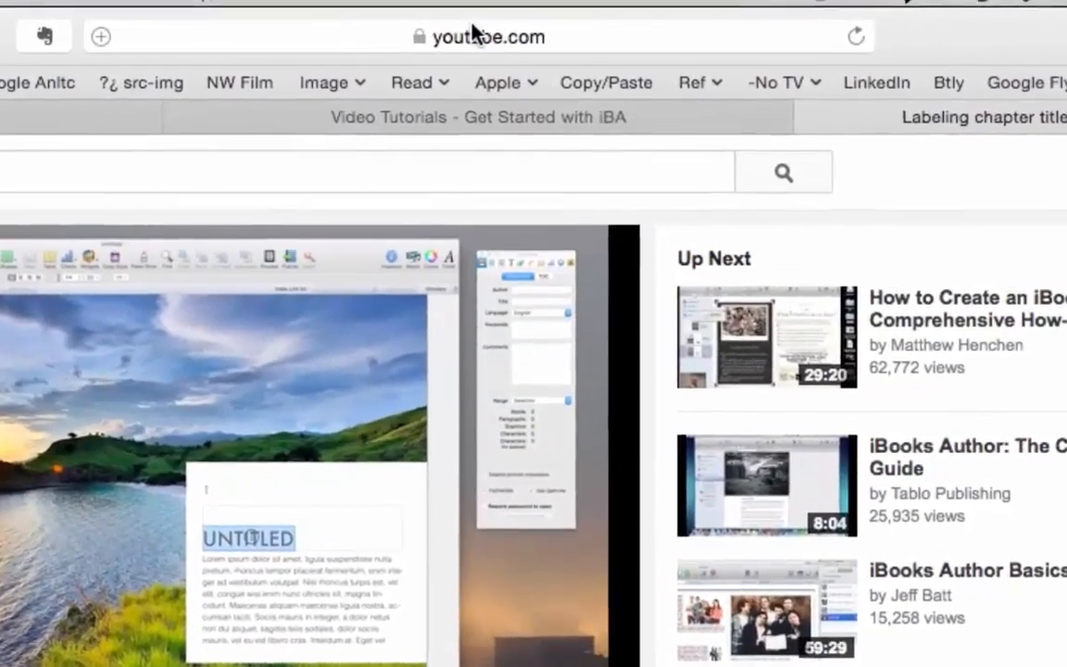
# Select the full web address of the "Labeling chapter titles in iBooks Author" YouTube video
pyautogui.click(491, 32)
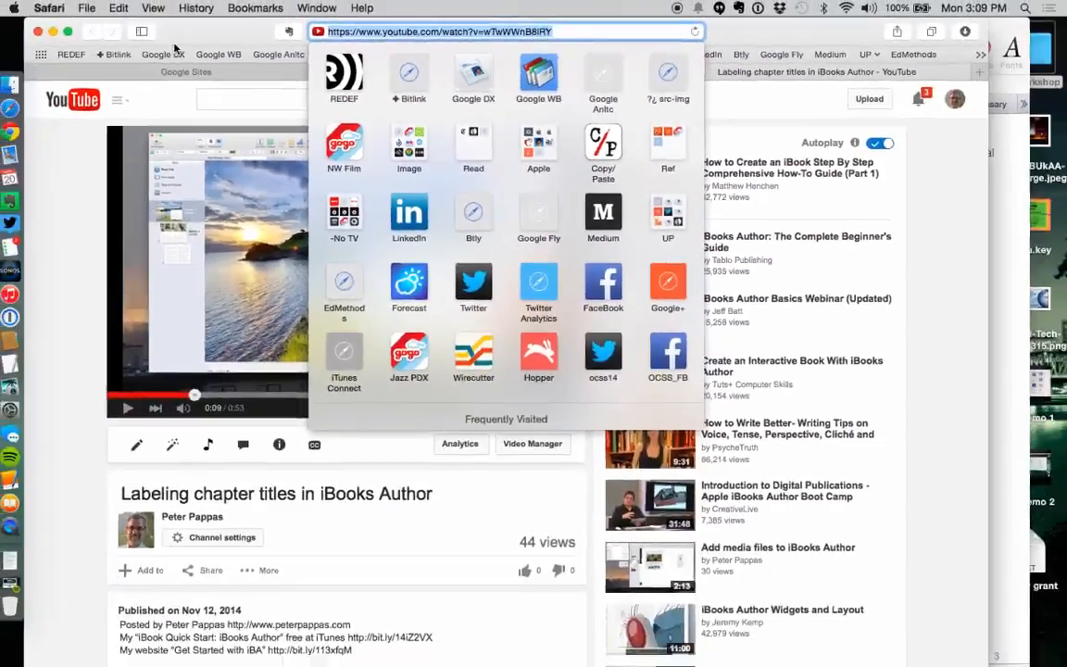
pyautogui.click(178, 41)
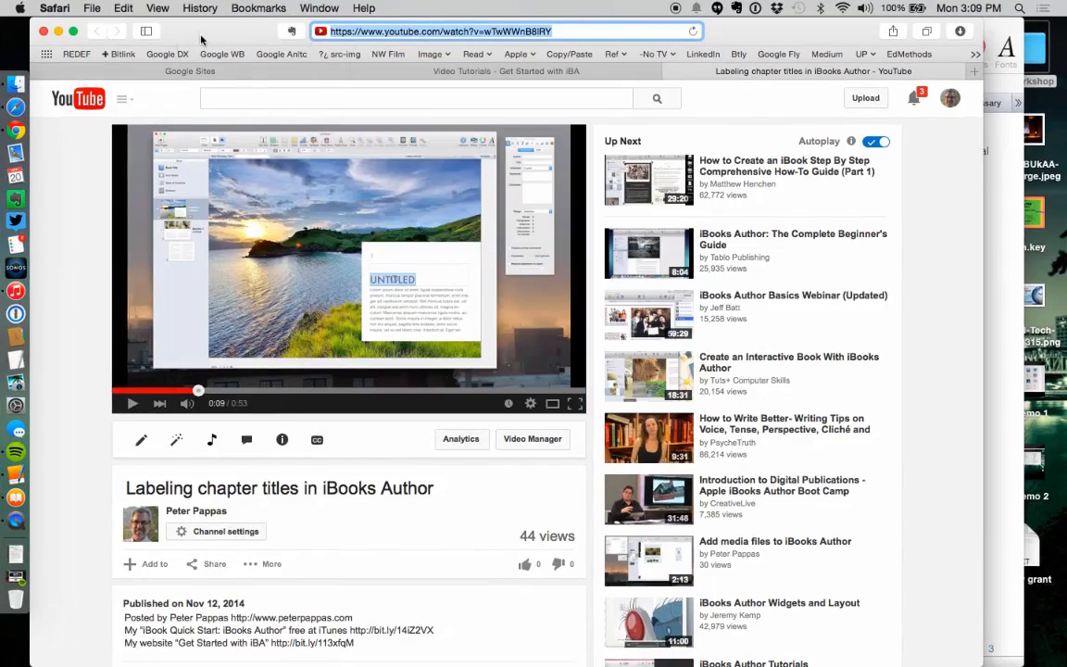
# Return to the Get Started with iBA site and open iBooksGenerator from its Resources page
pyautogui.click(507, 72)
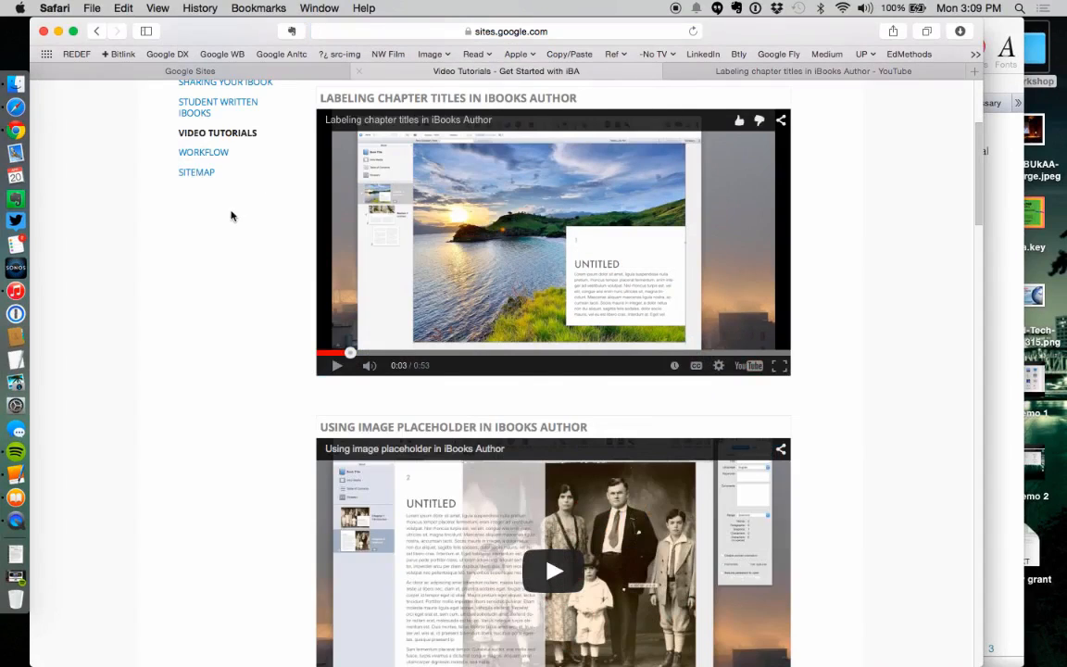
pyautogui.scroll(5, 220, 225)
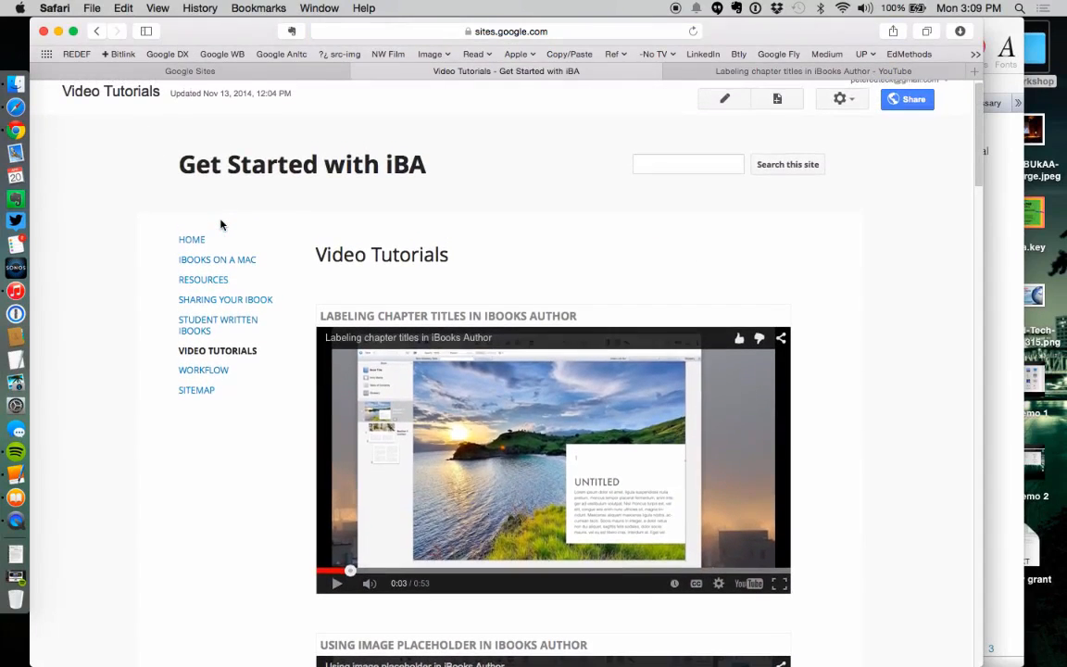
pyautogui.click(199, 287)
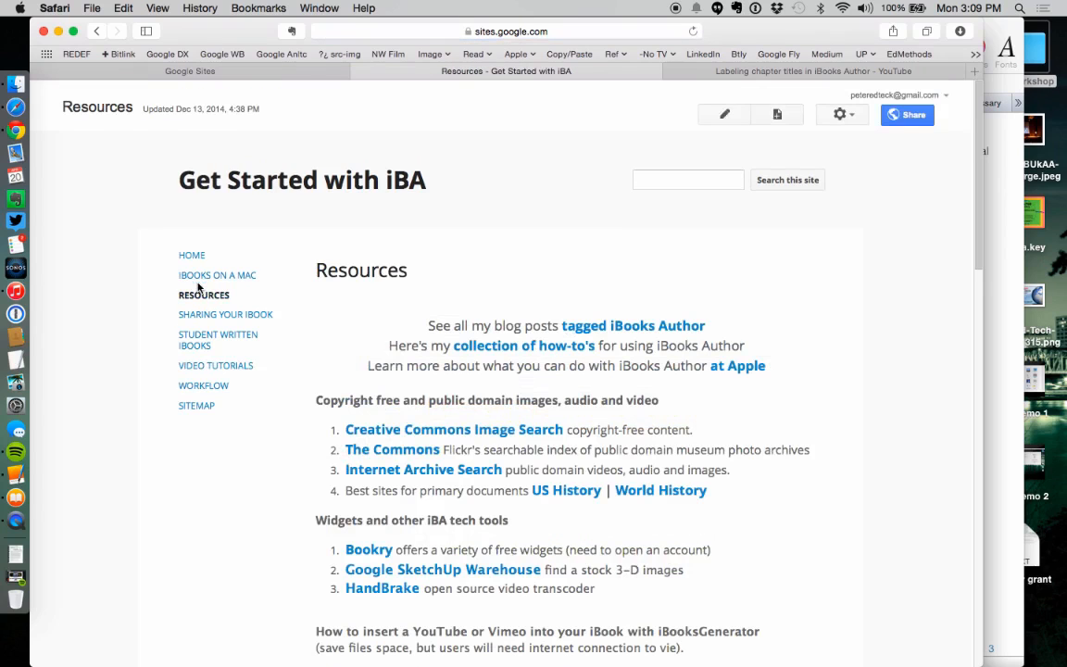
pyautogui.scroll(-5, 197, 288)
pyautogui.scroll(-3, 197, 287)
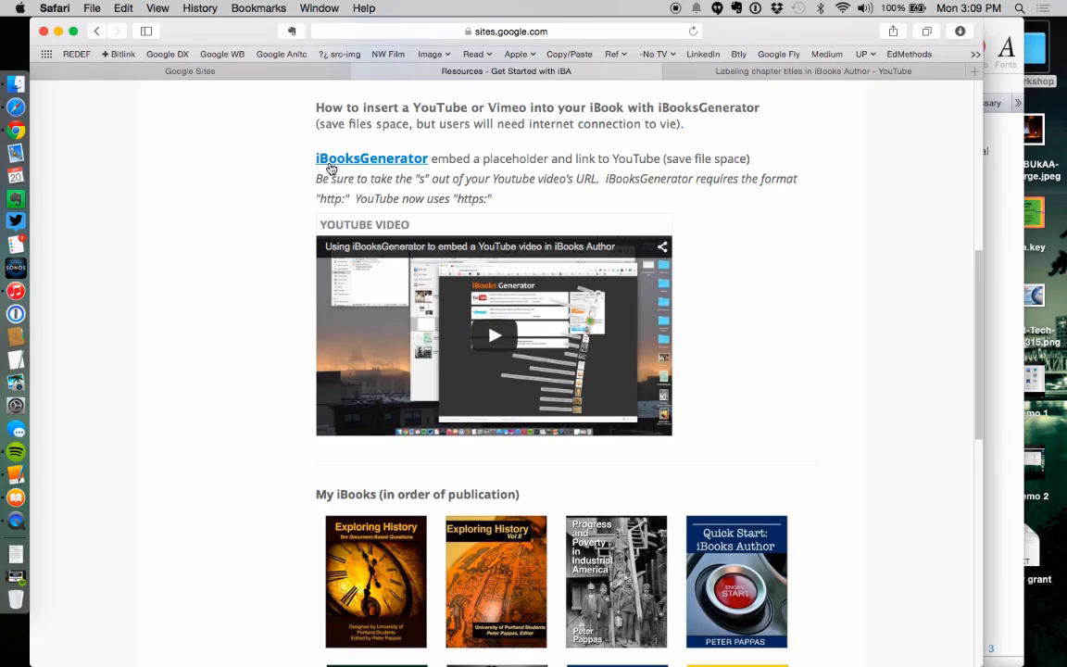
pyautogui.click(329, 165)
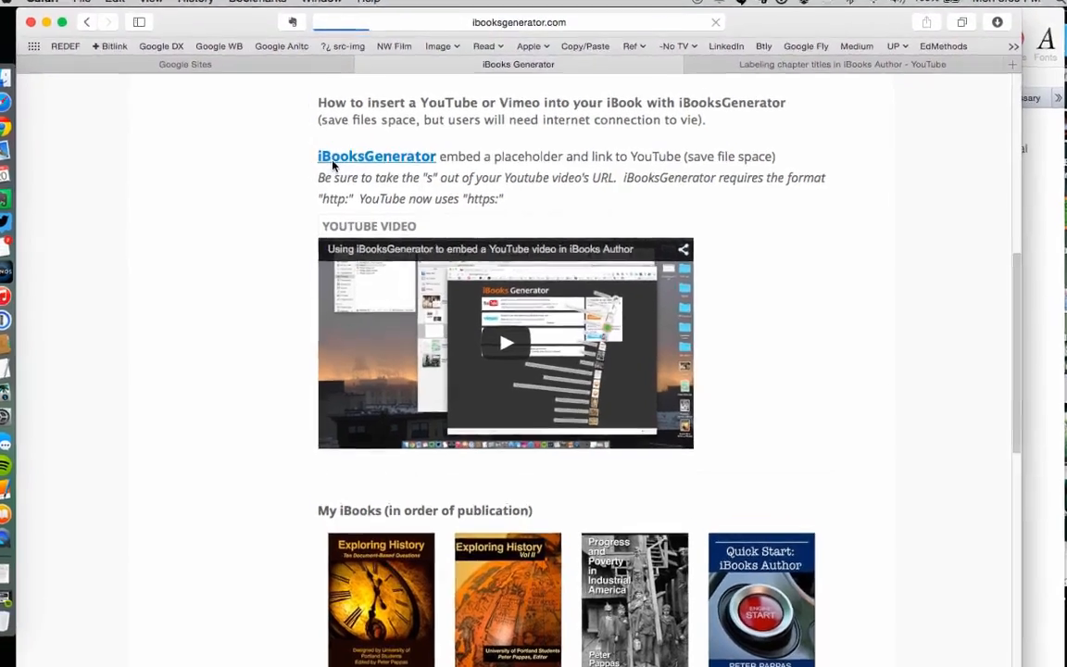